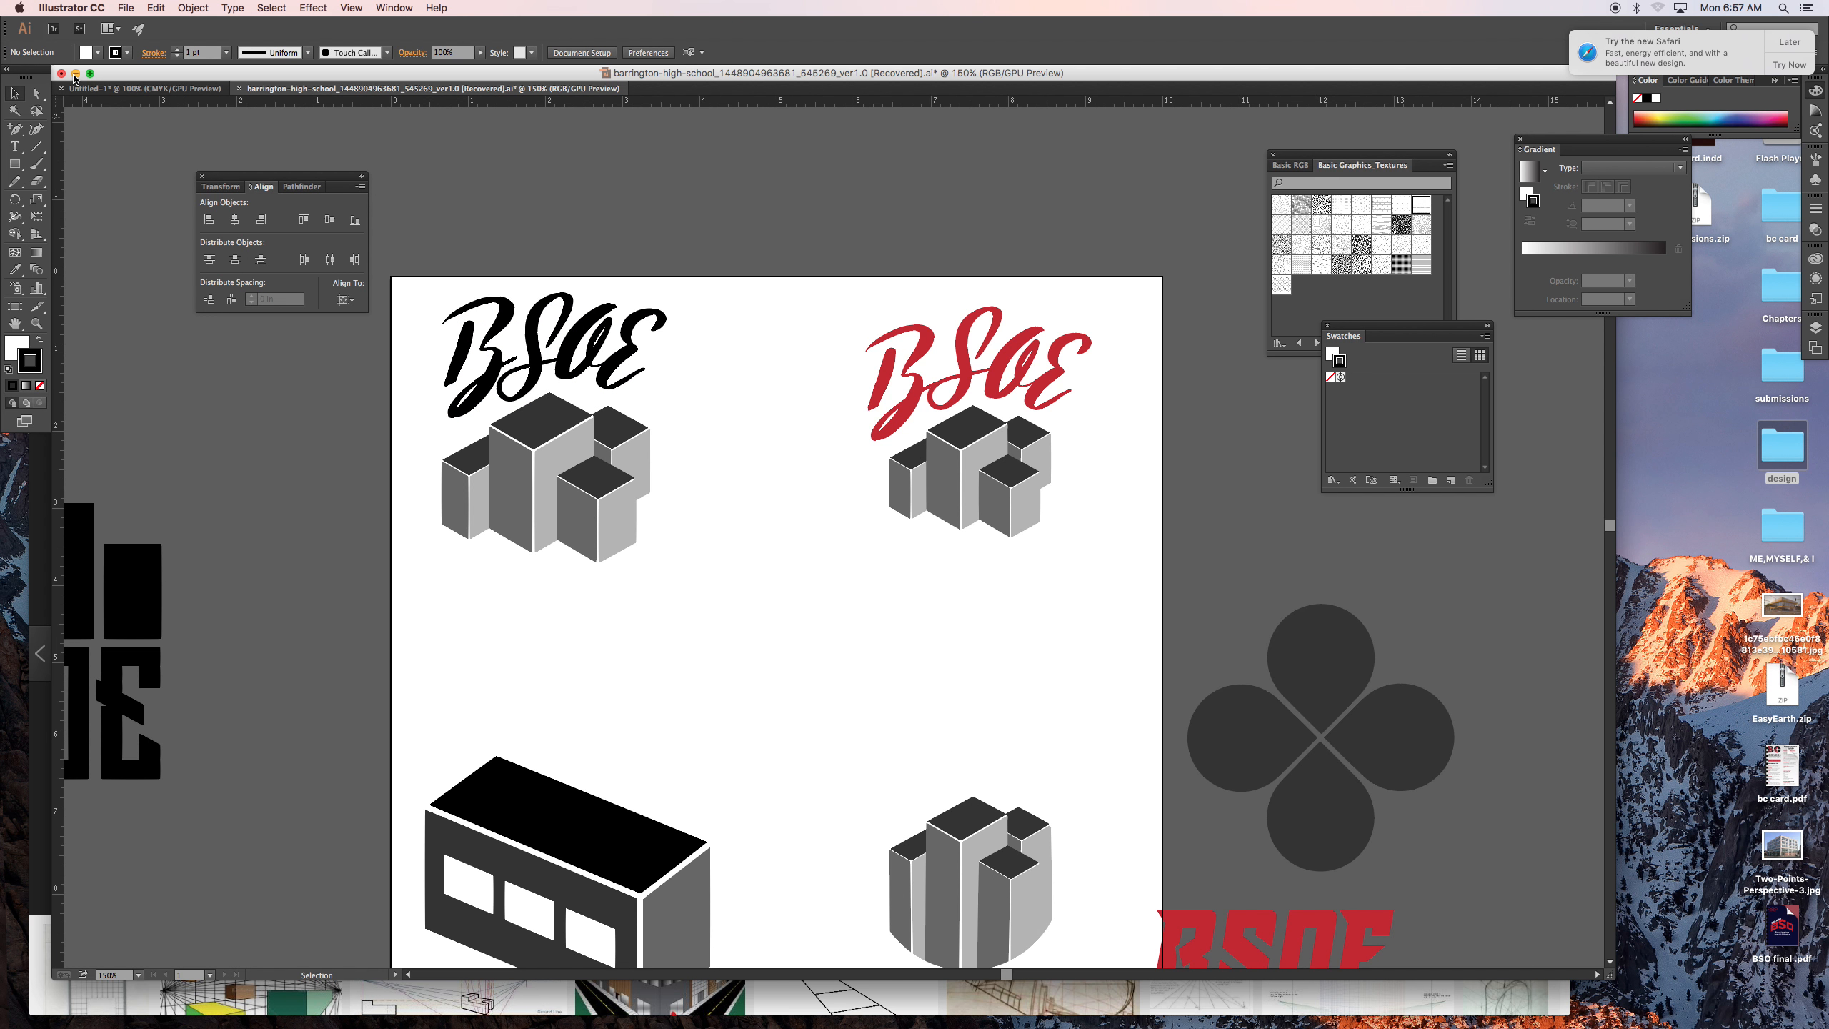
- Switch to the Untitled-1 document with the warehouse artwork and display the two-point perspective grid on its artboard
{"action": "left_click", "coordinate": [108, 89]}
{"action": "left_click", "coordinate": [546, 320]}
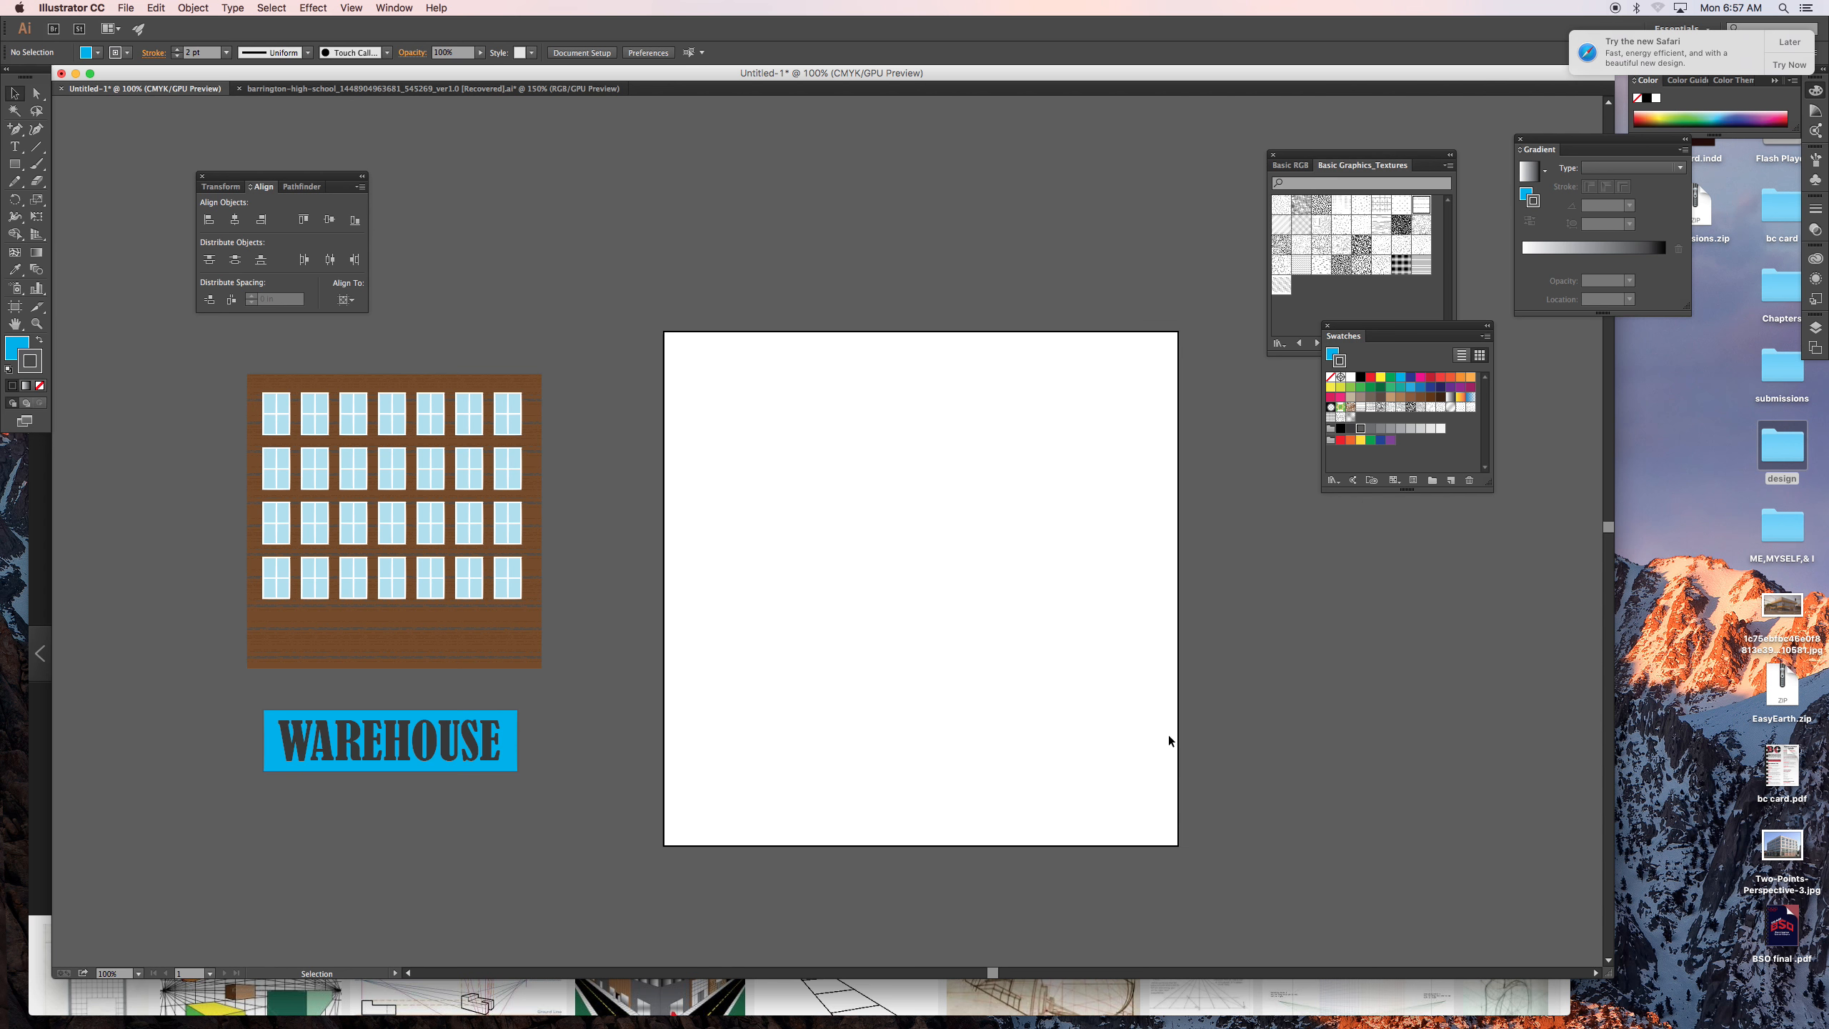
{"action": "scroll", "coordinate": [1152, 736], "scroll_direction": "right", "scroll_amount": 2}
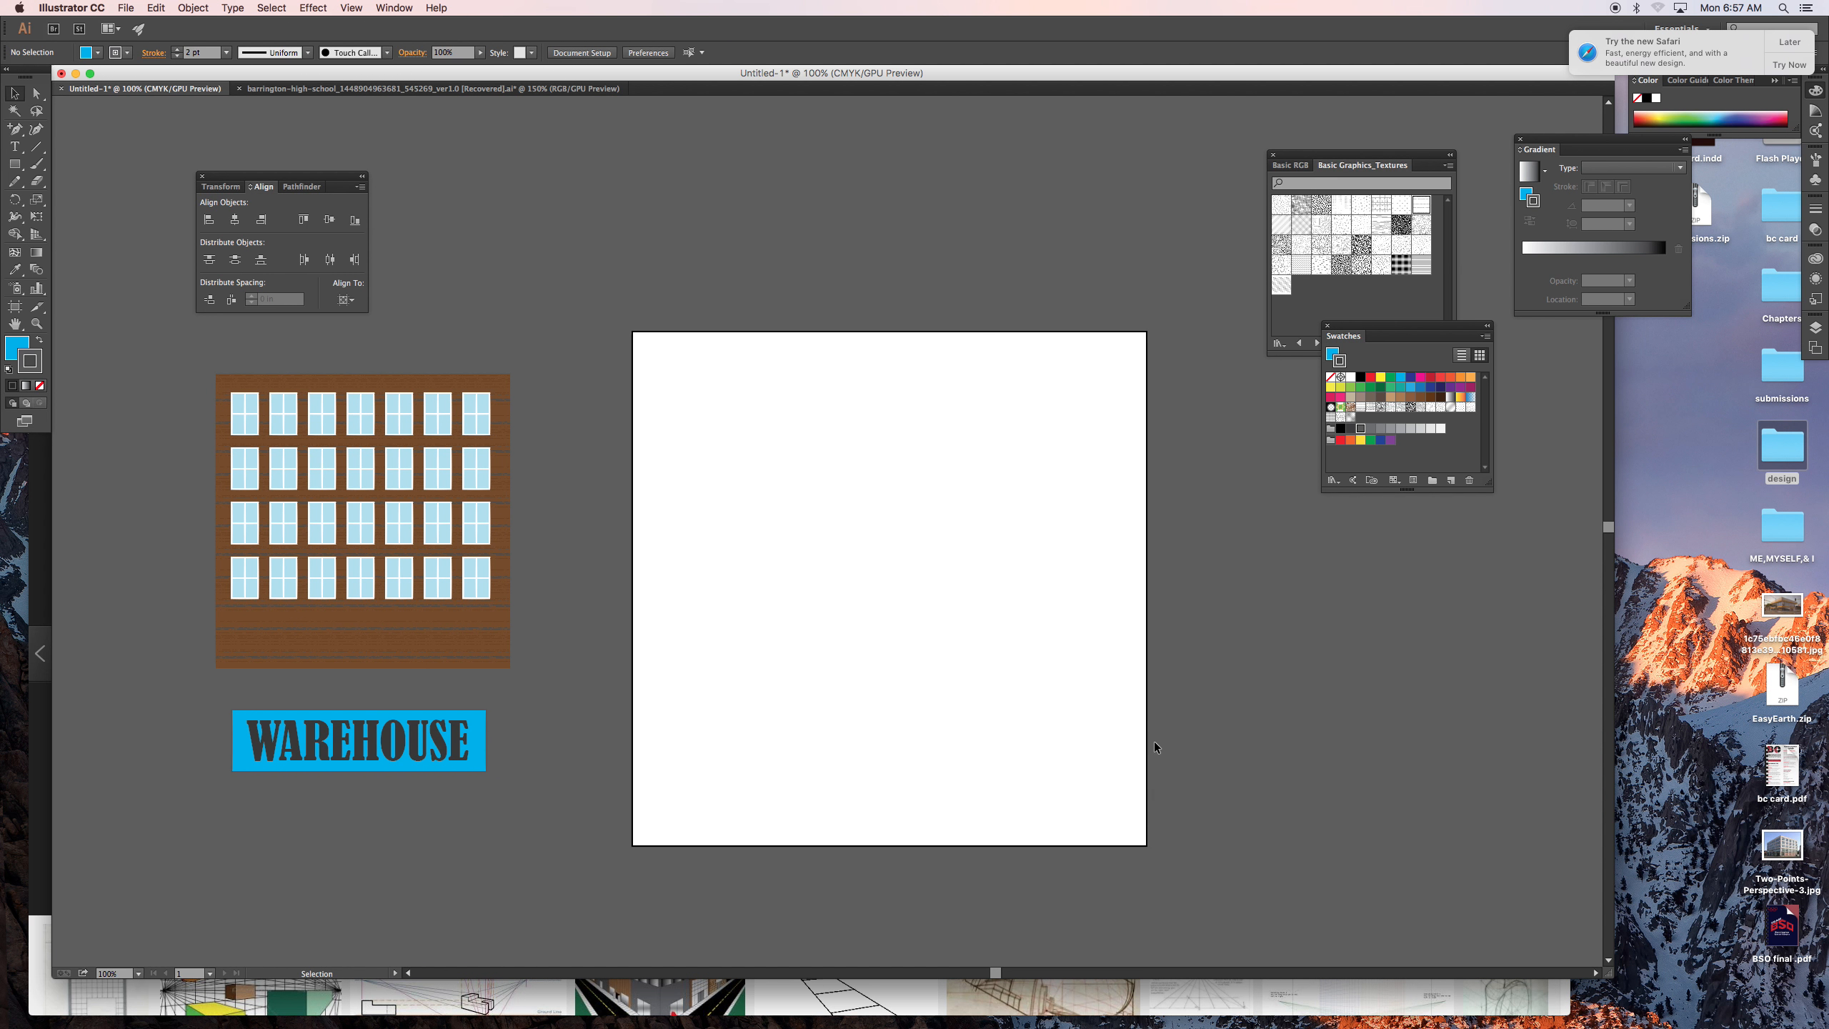
{"action": "left_click", "coordinate": [36, 236]}
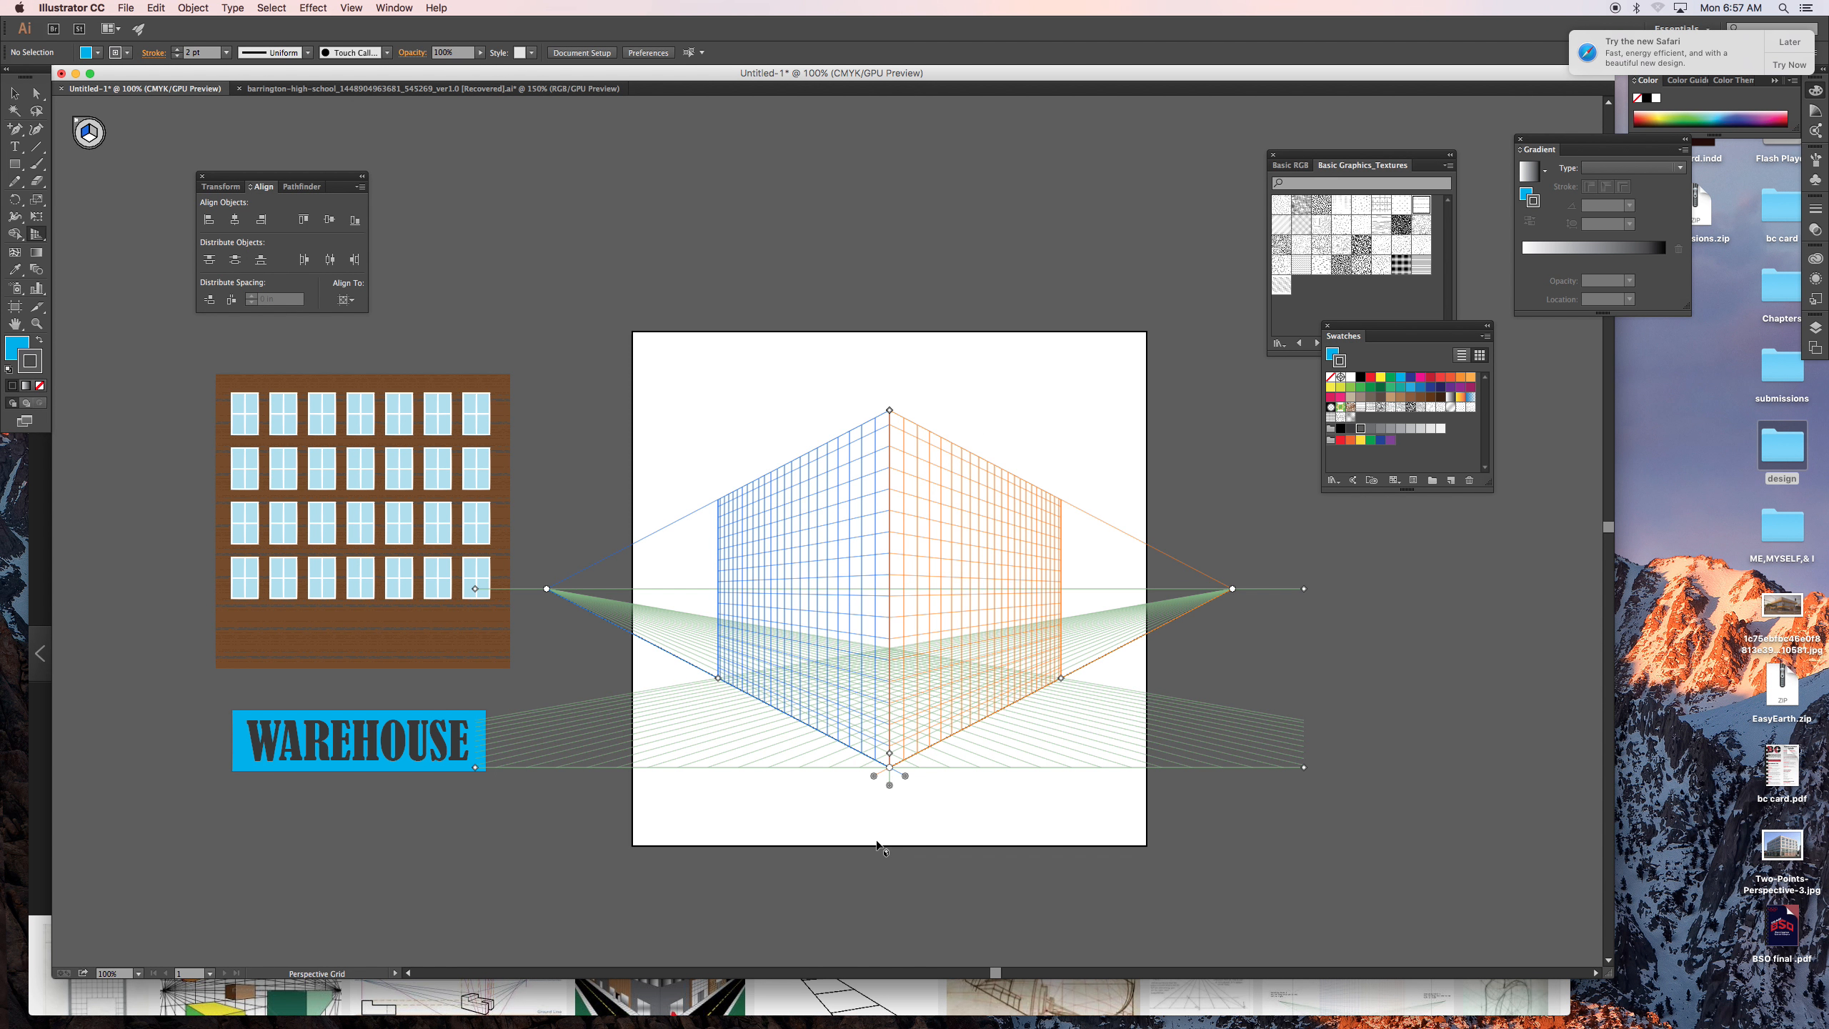
- Make the right grid plane the active perspective plane, keeping the Perspective Grid tool current
{"action": "key", "text": "shift+v"}
{"action": "key", "text": "shift+p"}
{"action": "key", "text": "3"}
{"action": "key", "text": "3"}
{"action": "key", "text": "shift+p"}
{"action": "left_click", "coordinate": [316, 7]}
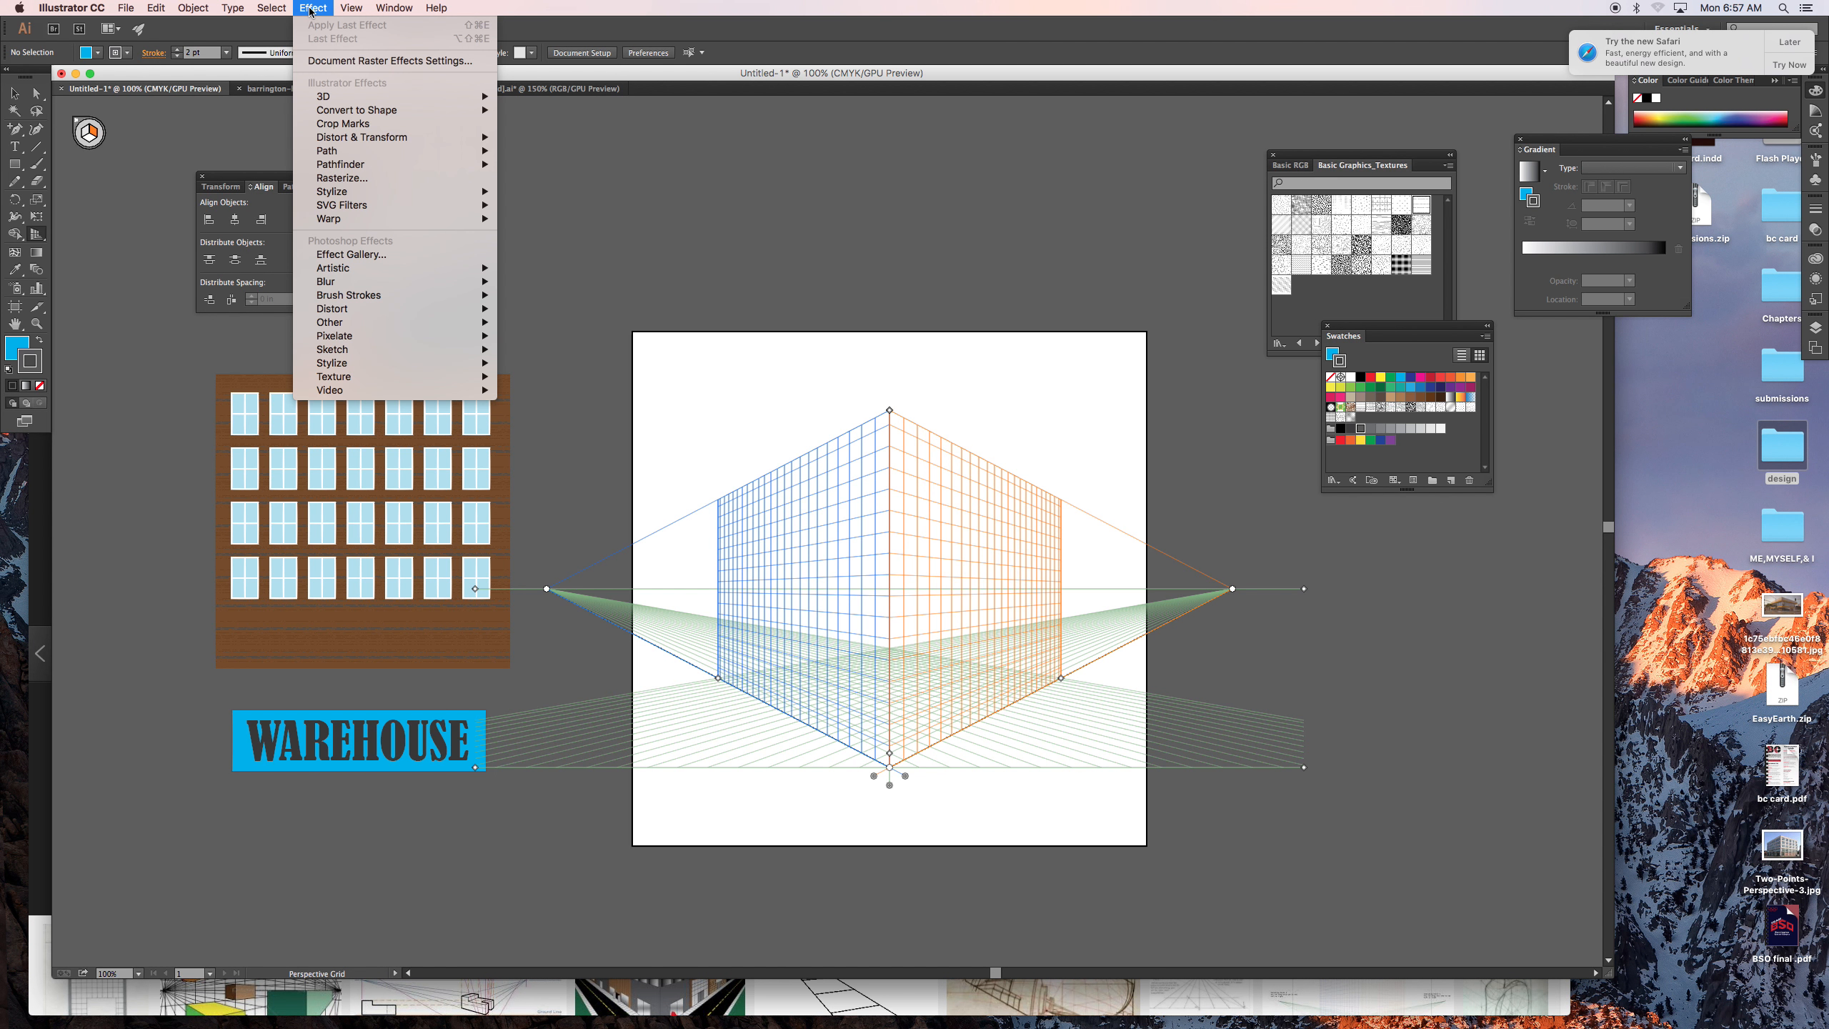
{"action": "mouse_move", "coordinate": [350, 7]}
{"action": "mouse_move", "coordinate": [432, 463]}
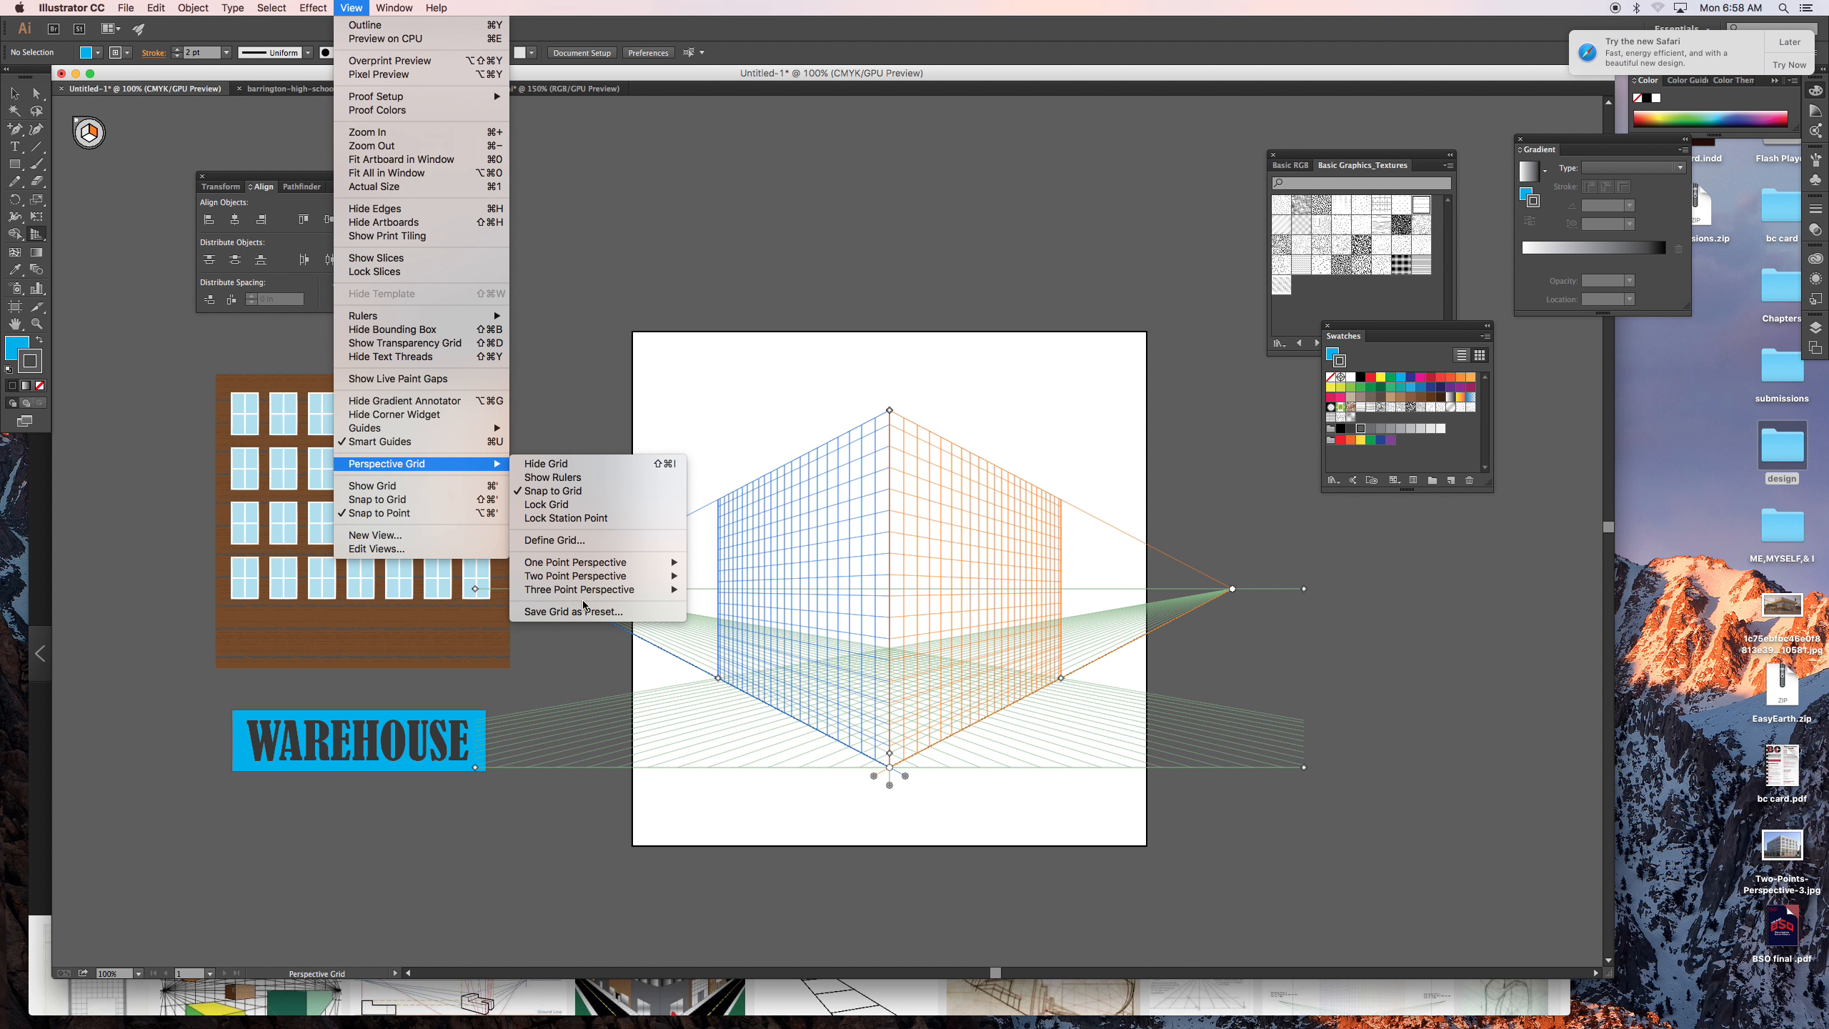
{"action": "left_click", "coordinate": [1216, 484]}
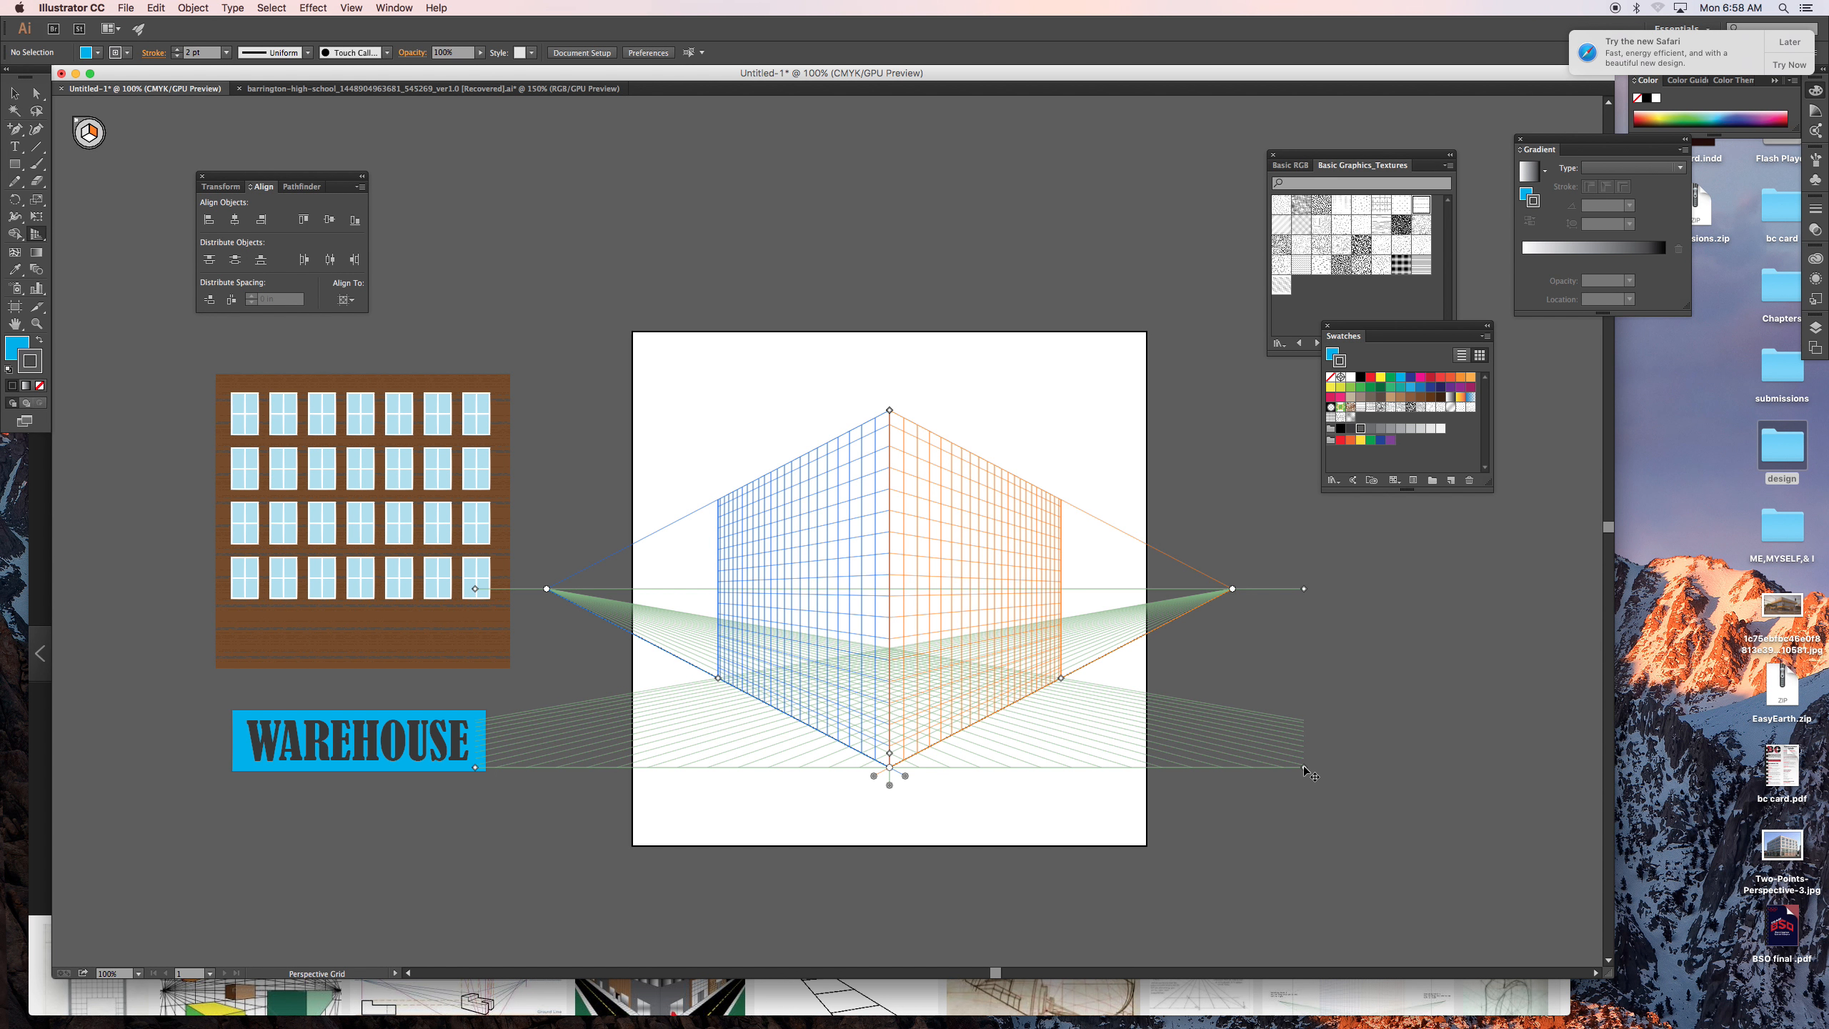
- Shift the perspective grid slightly right and down, and adjust its vertical extent upward and its horizon line downward
{"action": "mouse_move", "coordinate": [1303, 767]}
{"action": "left_mouse_down"}
{"action": "mouse_move", "coordinate": [1499, 785]}
{"action": "mouse_move", "coordinate": [1225, 751]}
{"action": "mouse_move", "coordinate": [1094, 613]}
{"action": "mouse_move", "coordinate": [1456, 703]}
{"action": "mouse_move", "coordinate": [1335, 770]}
{"action": "mouse_move", "coordinate": [1388, 760]}
{"action": "mouse_move", "coordinate": [1340, 748]}
{"action": "mouse_move", "coordinate": [1407, 767]}
{"action": "mouse_move", "coordinate": [1333, 792]}
{"action": "mouse_move", "coordinate": [1319, 778]}
{"action": "left_mouse_up"}
{"action": "mouse_move", "coordinate": [903, 416]}
{"action": "left_mouse_down"}
{"action": "mouse_move", "coordinate": [896, 590]}
{"action": "mouse_move", "coordinate": [903, 384]}
{"action": "left_mouse_up"}
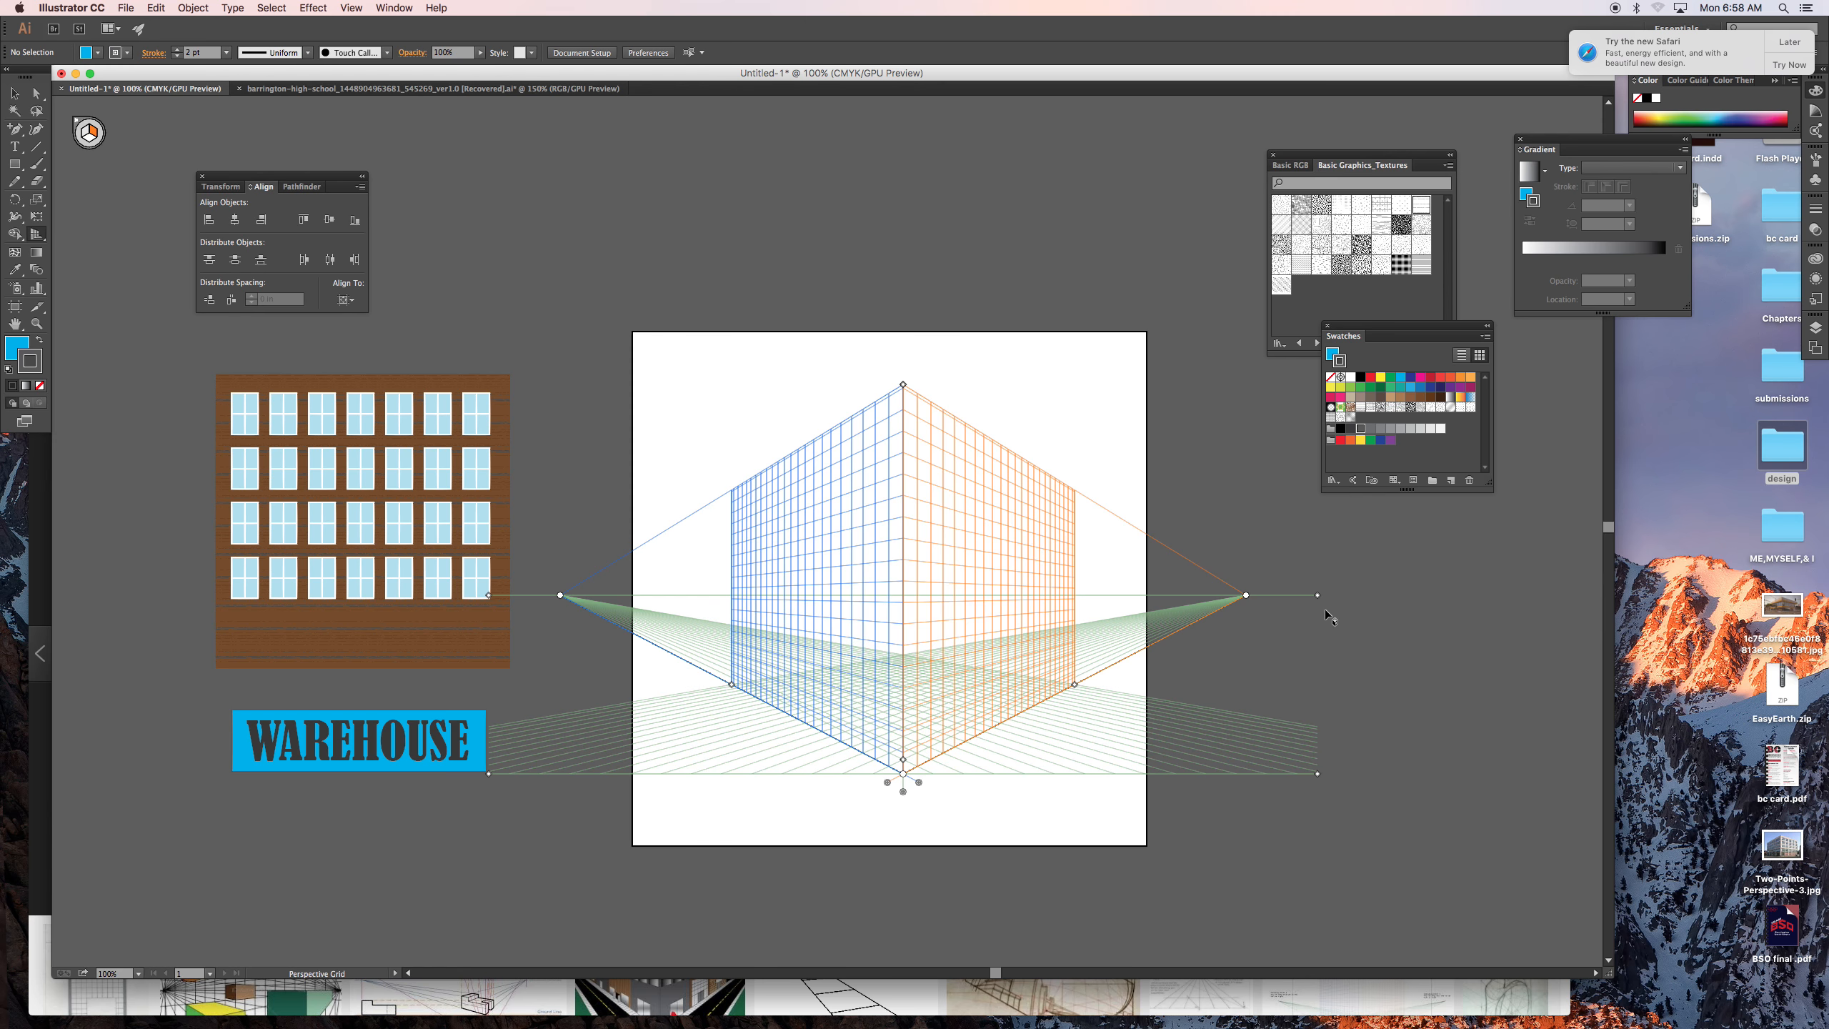
{"action": "left_click_drag", "start_coordinate": [1317, 595], "coordinate": [1446, 637]}
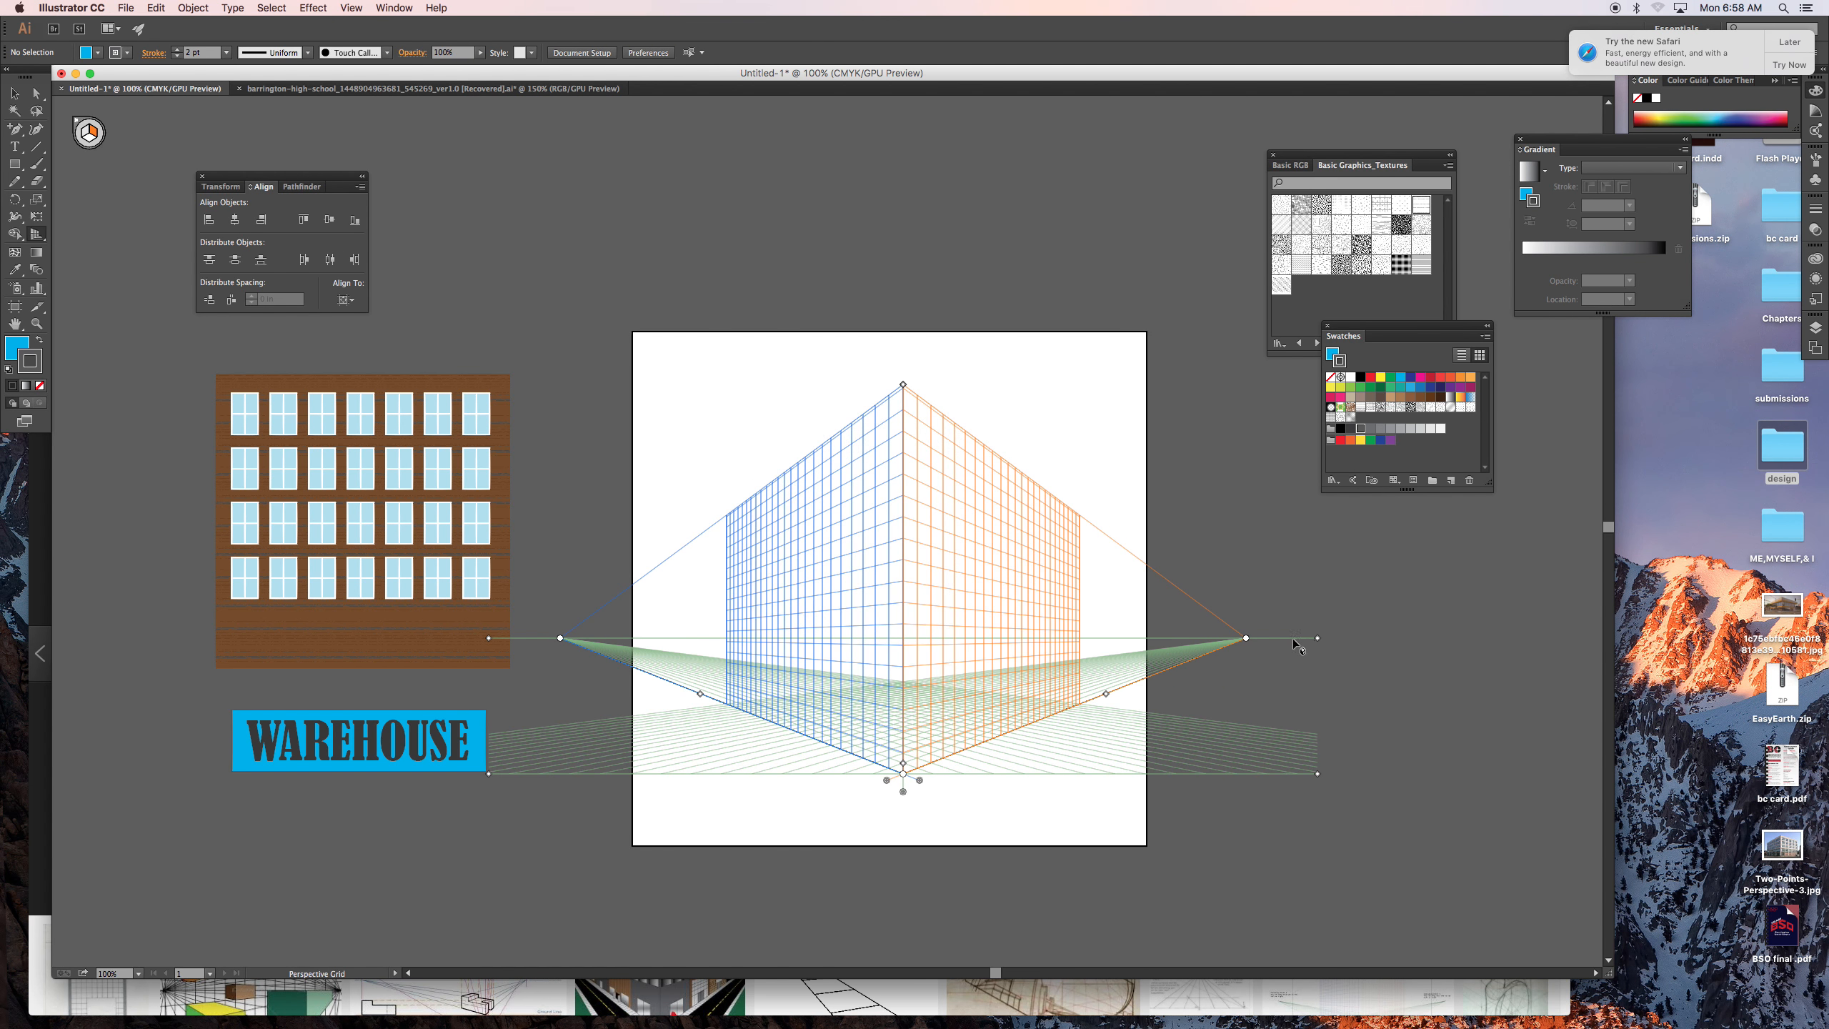
- Move the right vanishing point outward past the artboard and readjust the grid's height at its front corner
{"action": "left_click_drag", "start_coordinate": [1247, 638], "coordinate": [1524, 638]}
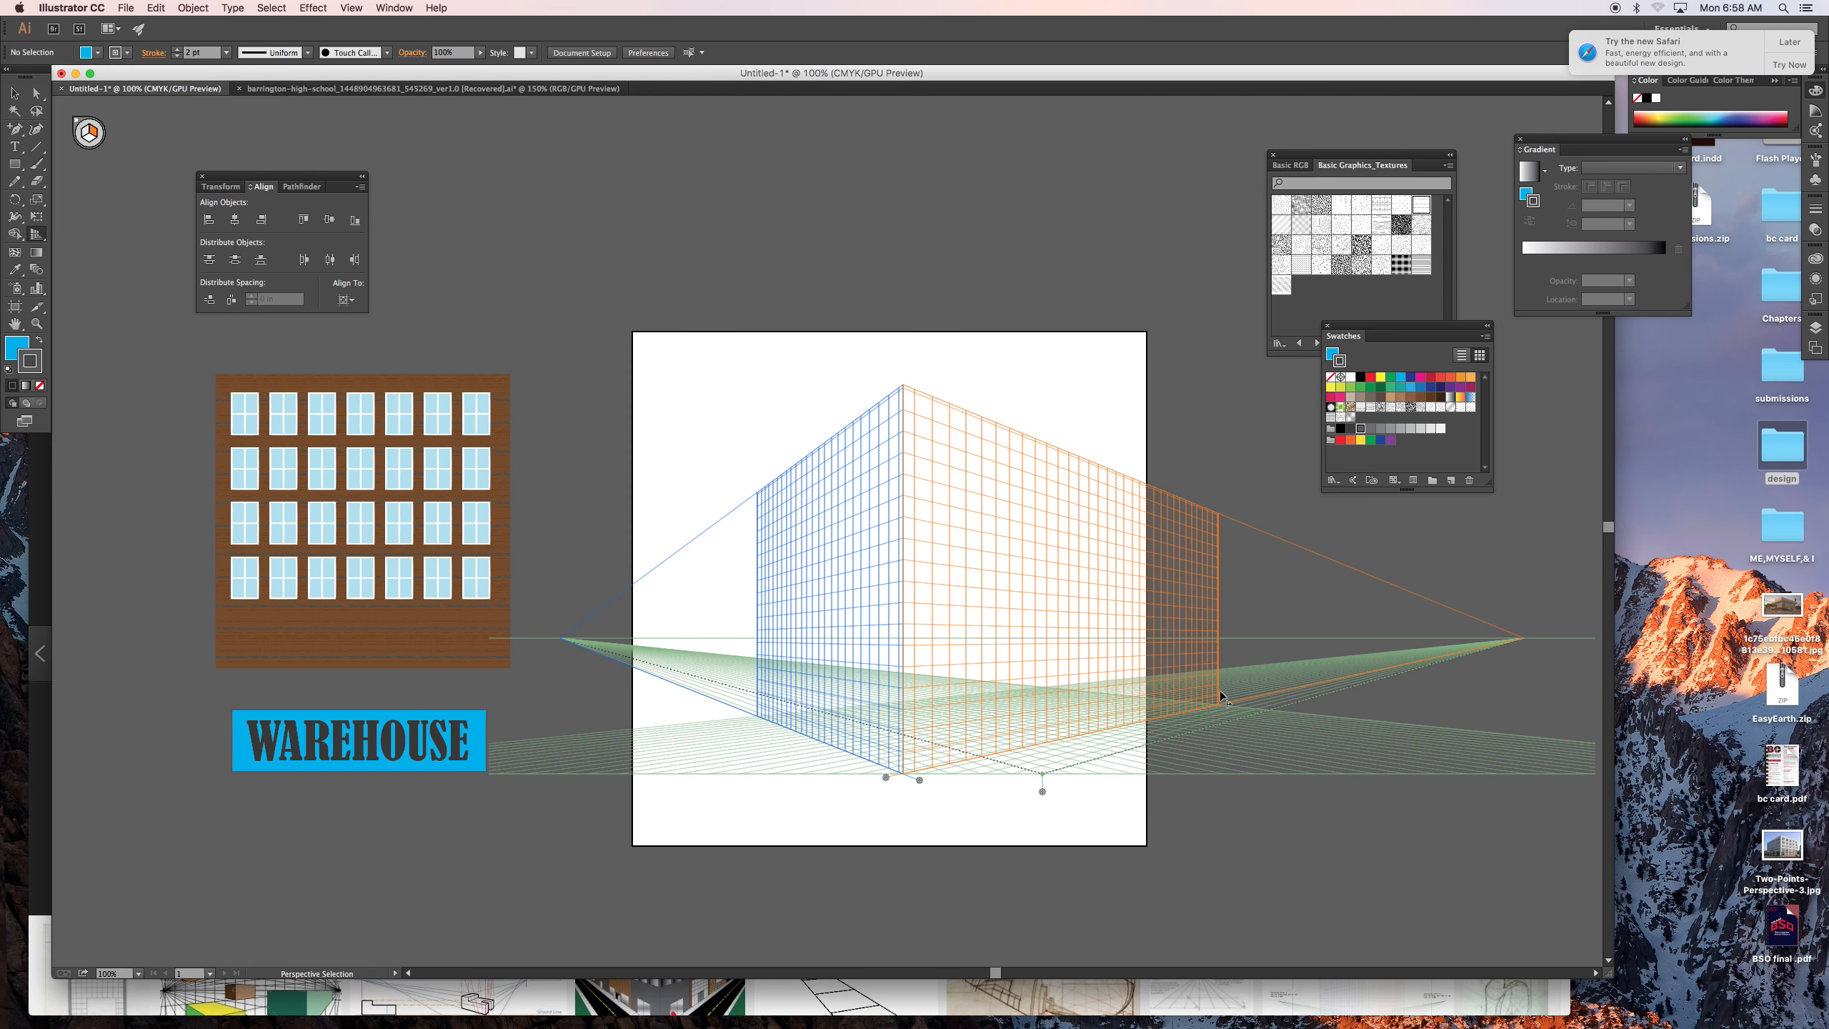
{"action": "key", "text": "super+z"}
{"action": "left_click_drag", "start_coordinate": [700, 691], "coordinate": [634, 685]}
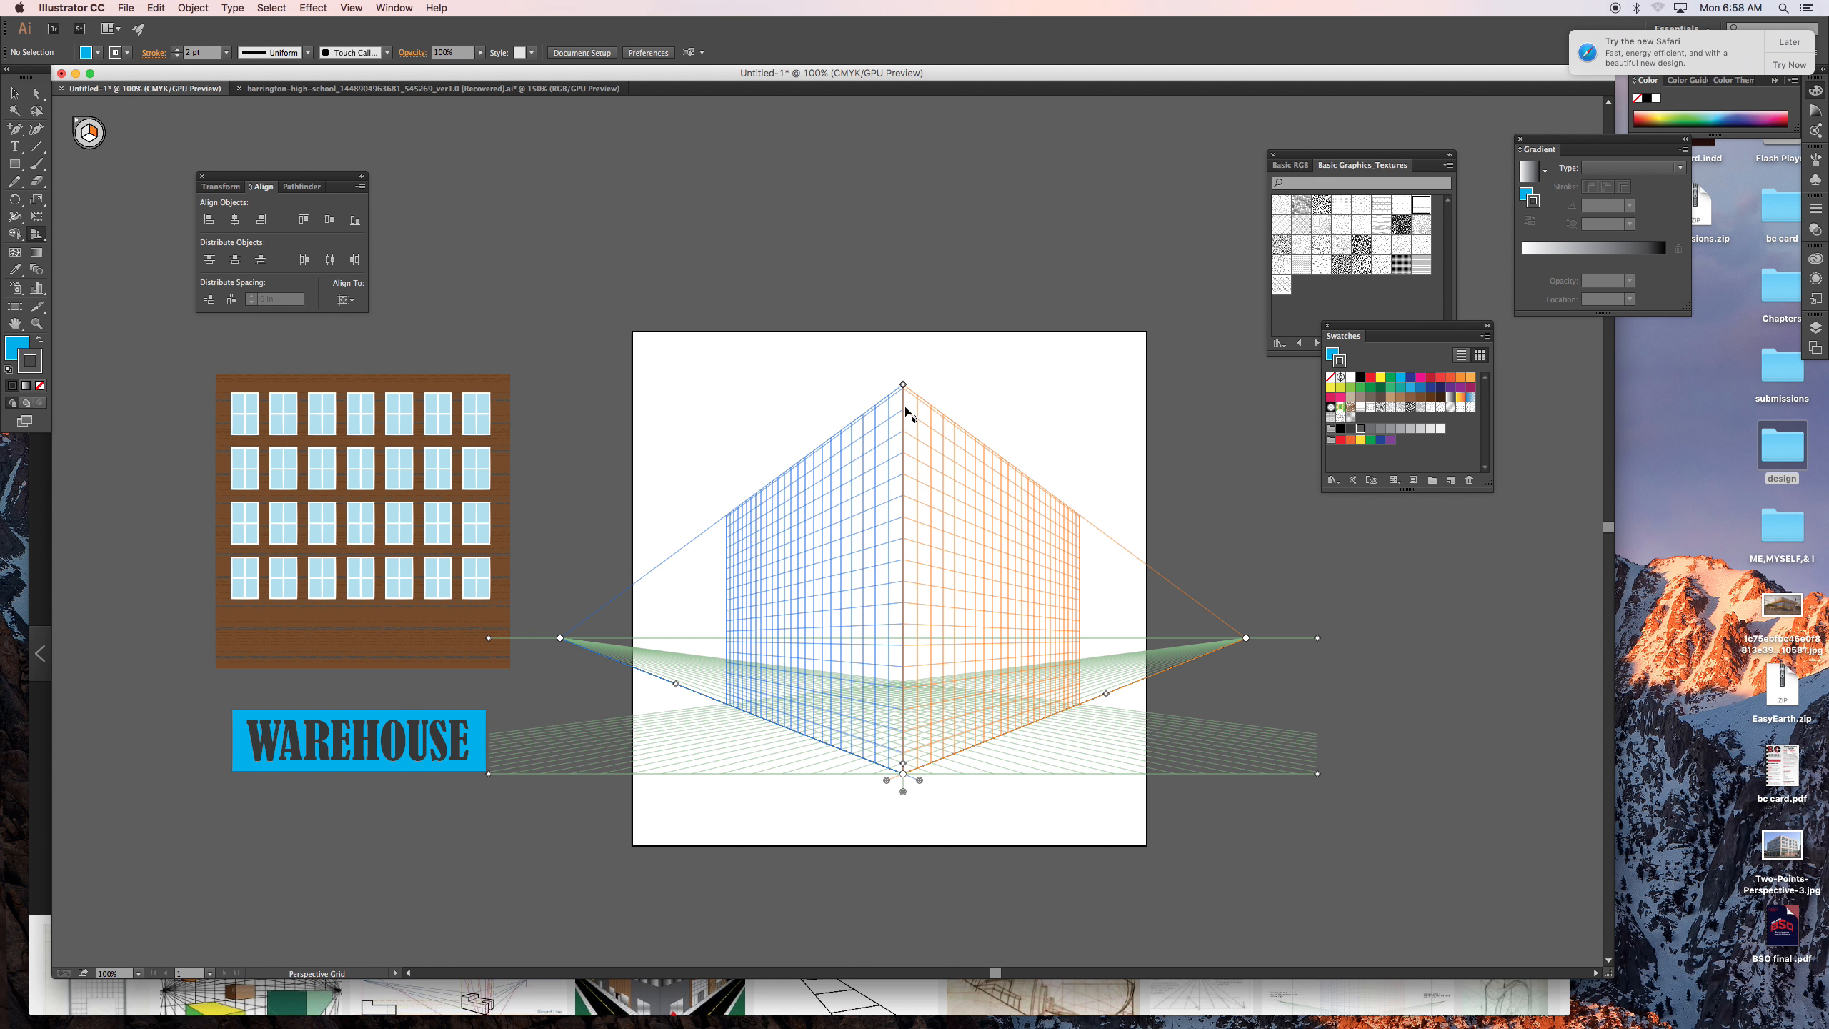
{"action": "left_click_drag", "start_coordinate": [903, 385], "coordinate": [904, 456]}
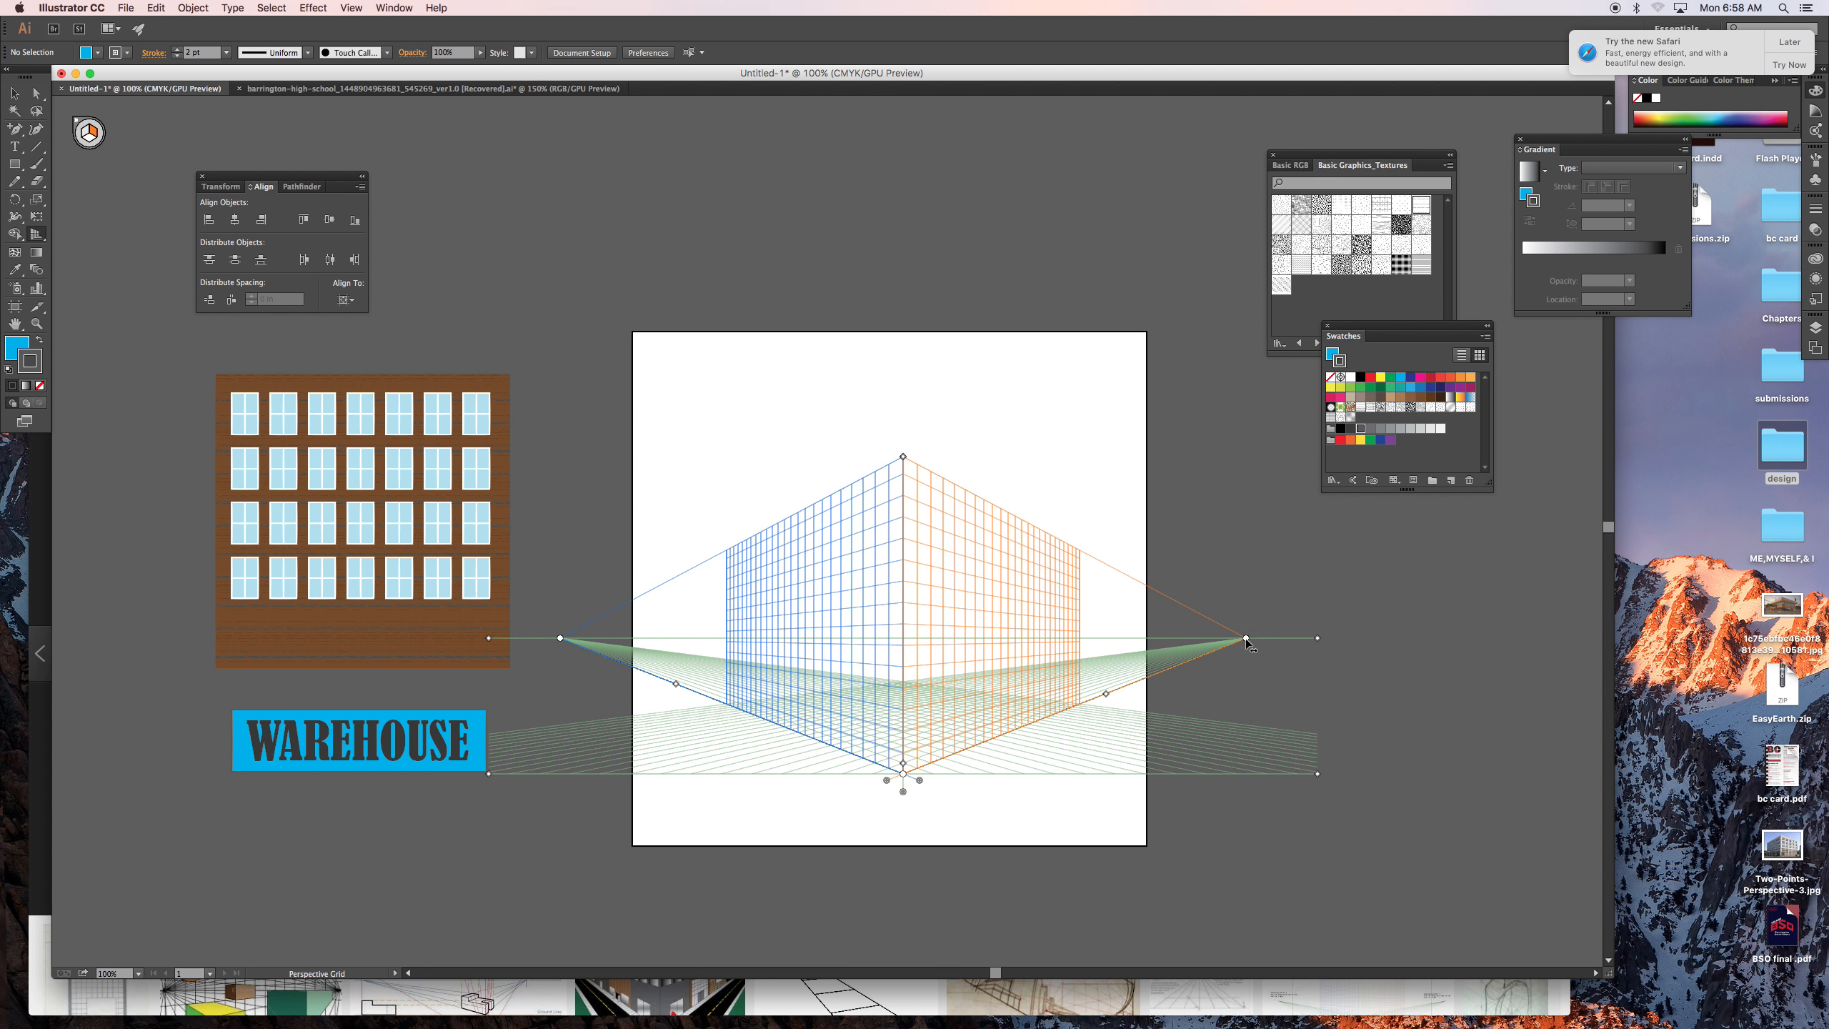
{"action": "left_click_drag", "start_coordinate": [1247, 638], "coordinate": [1293, 638]}
{"action": "left_click_drag", "start_coordinate": [904, 457], "coordinate": [904, 418]}
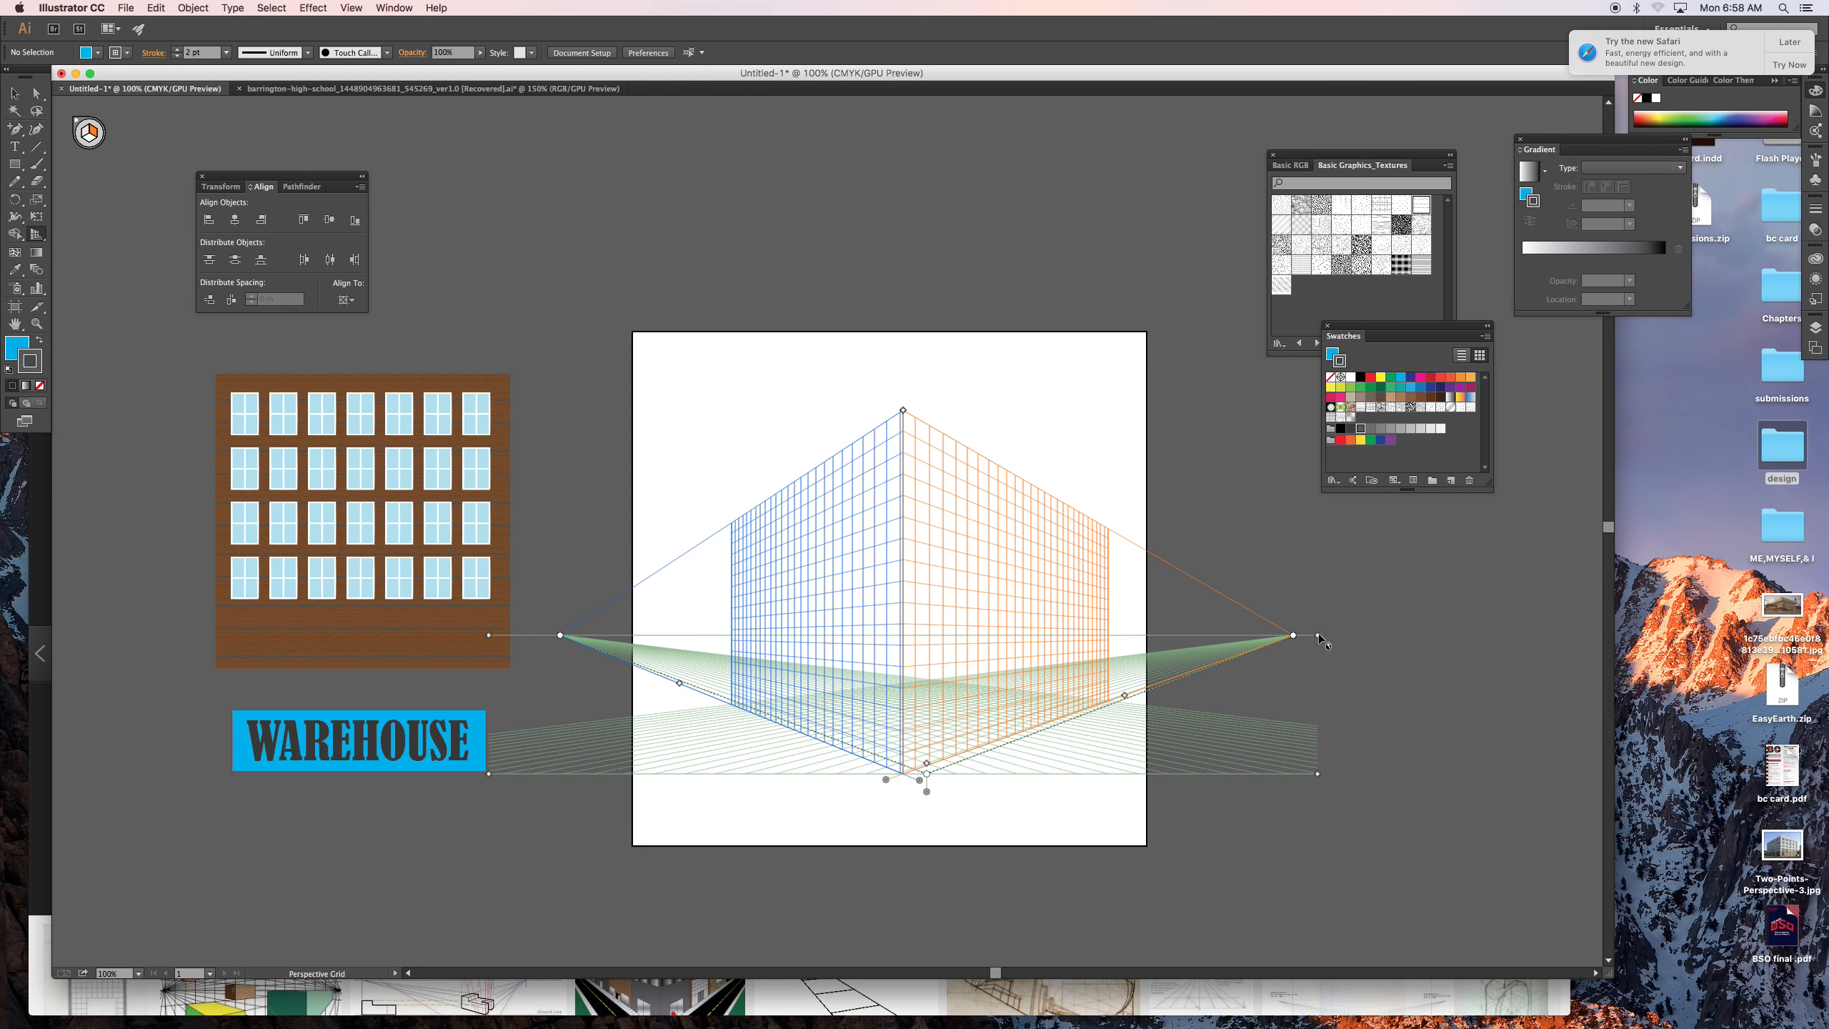
{"action": "left_click_drag", "start_coordinate": [1293, 638], "coordinate": [1361, 637]}
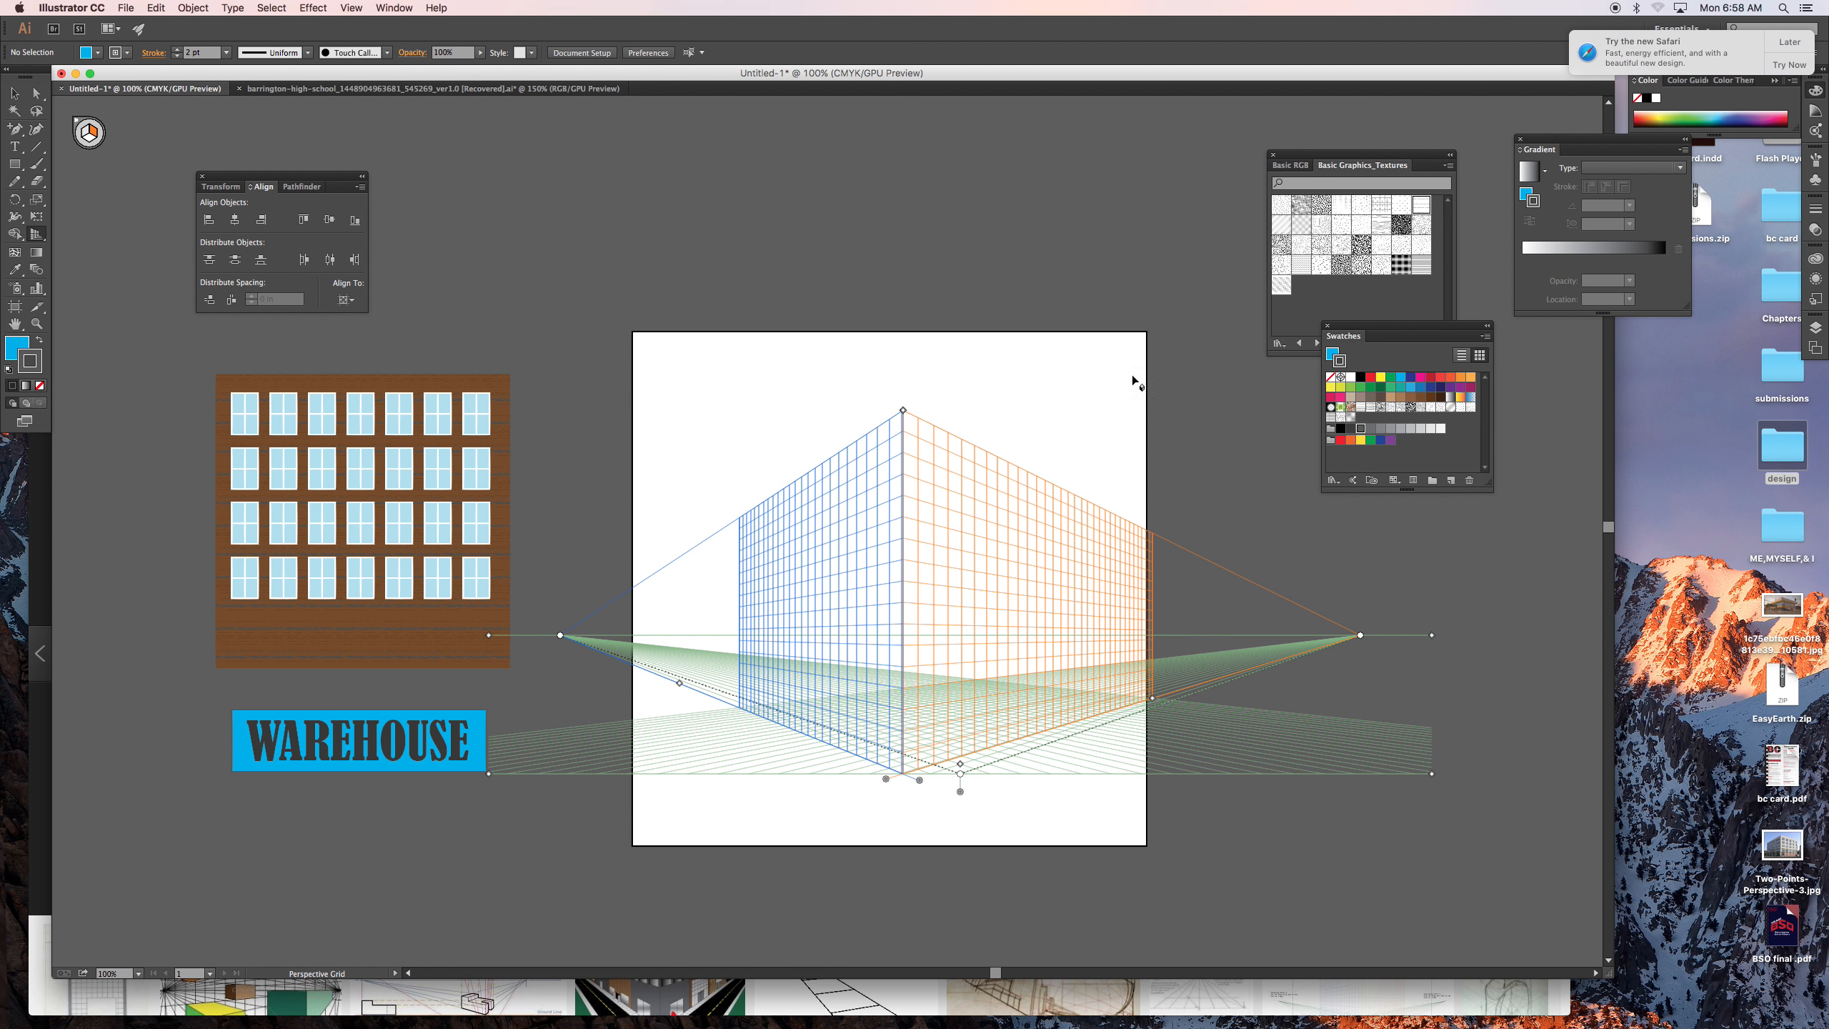
- Draw a black rectangle without stroke on the right grid plane, from the top of the front corner to the ground
{"action": "left_click", "coordinate": [1340, 429]}
{"action": "left_click", "coordinate": [42, 343]}
{"action": "left_click", "coordinate": [40, 387]}
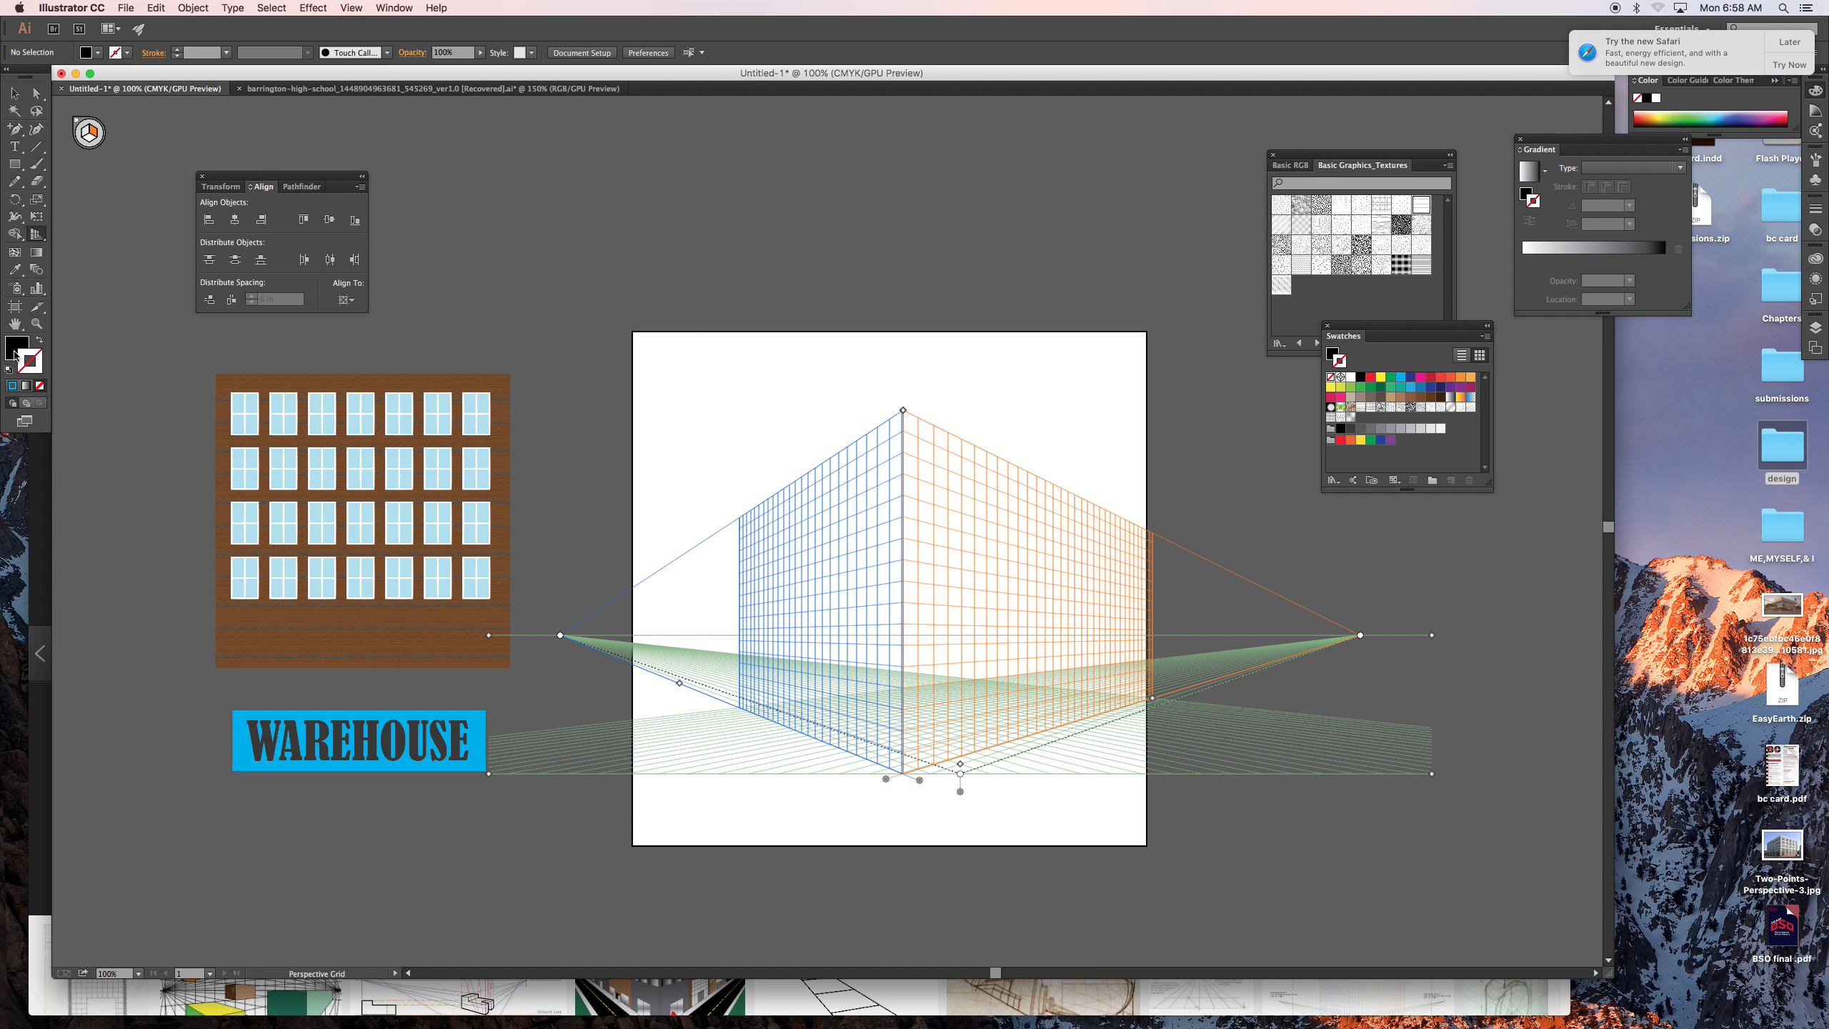
{"action": "left_click", "coordinate": [90, 132]}
{"action": "key", "text": "m"}
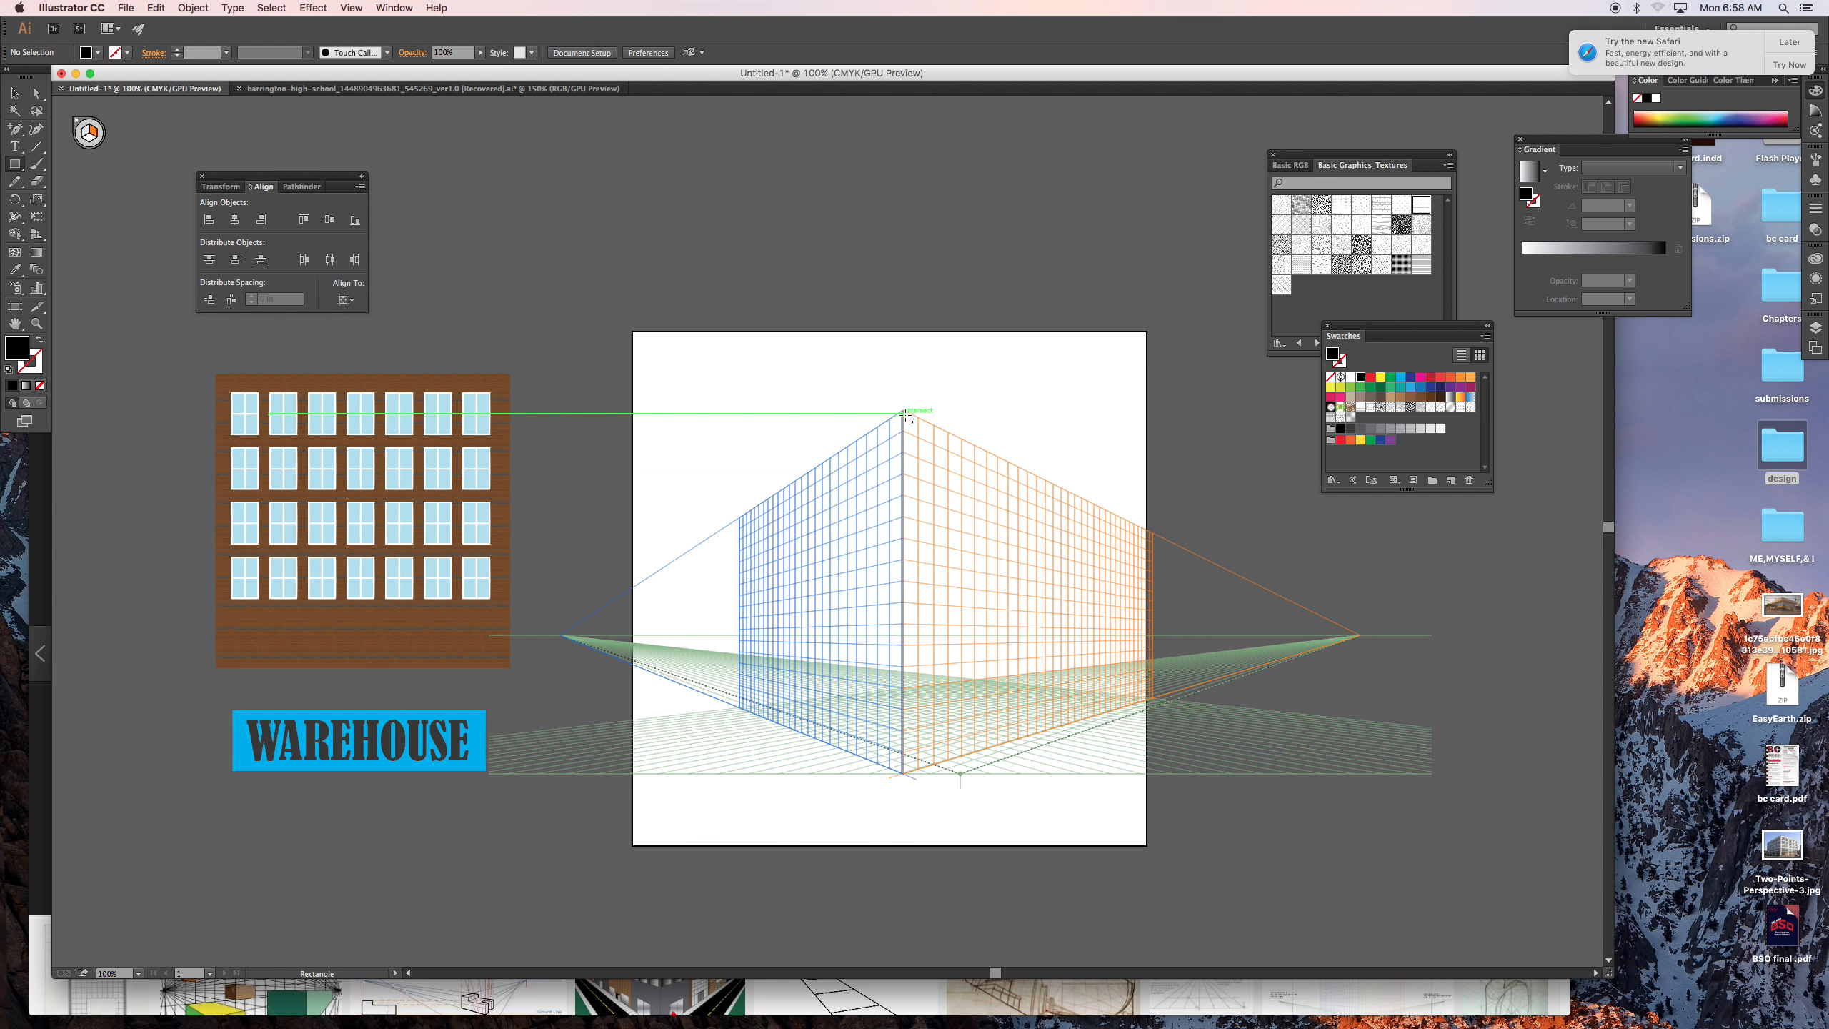
{"action": "left_click_drag", "start_coordinate": [904, 412], "coordinate": [1107, 716]}
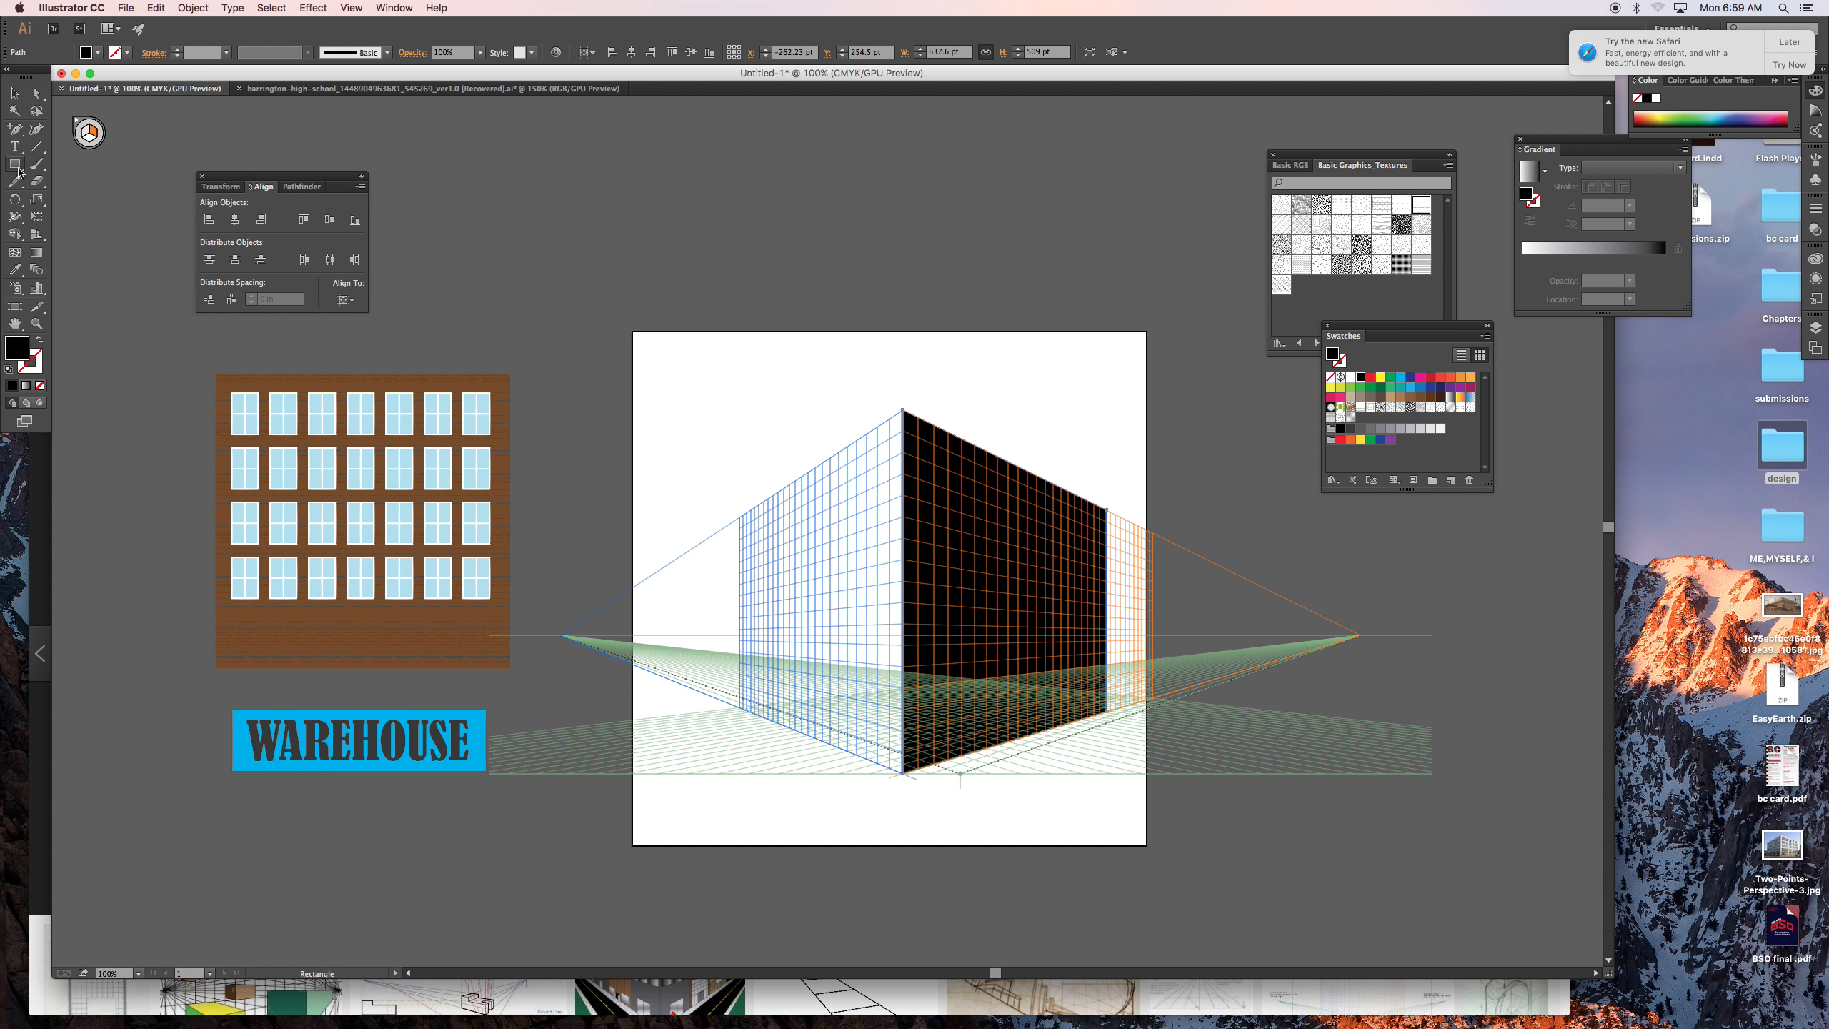
- Draw a white 120 by 90 pt window rectangle near the black wall's upper front corner
{"action": "left_click", "coordinate": [1351, 377]}
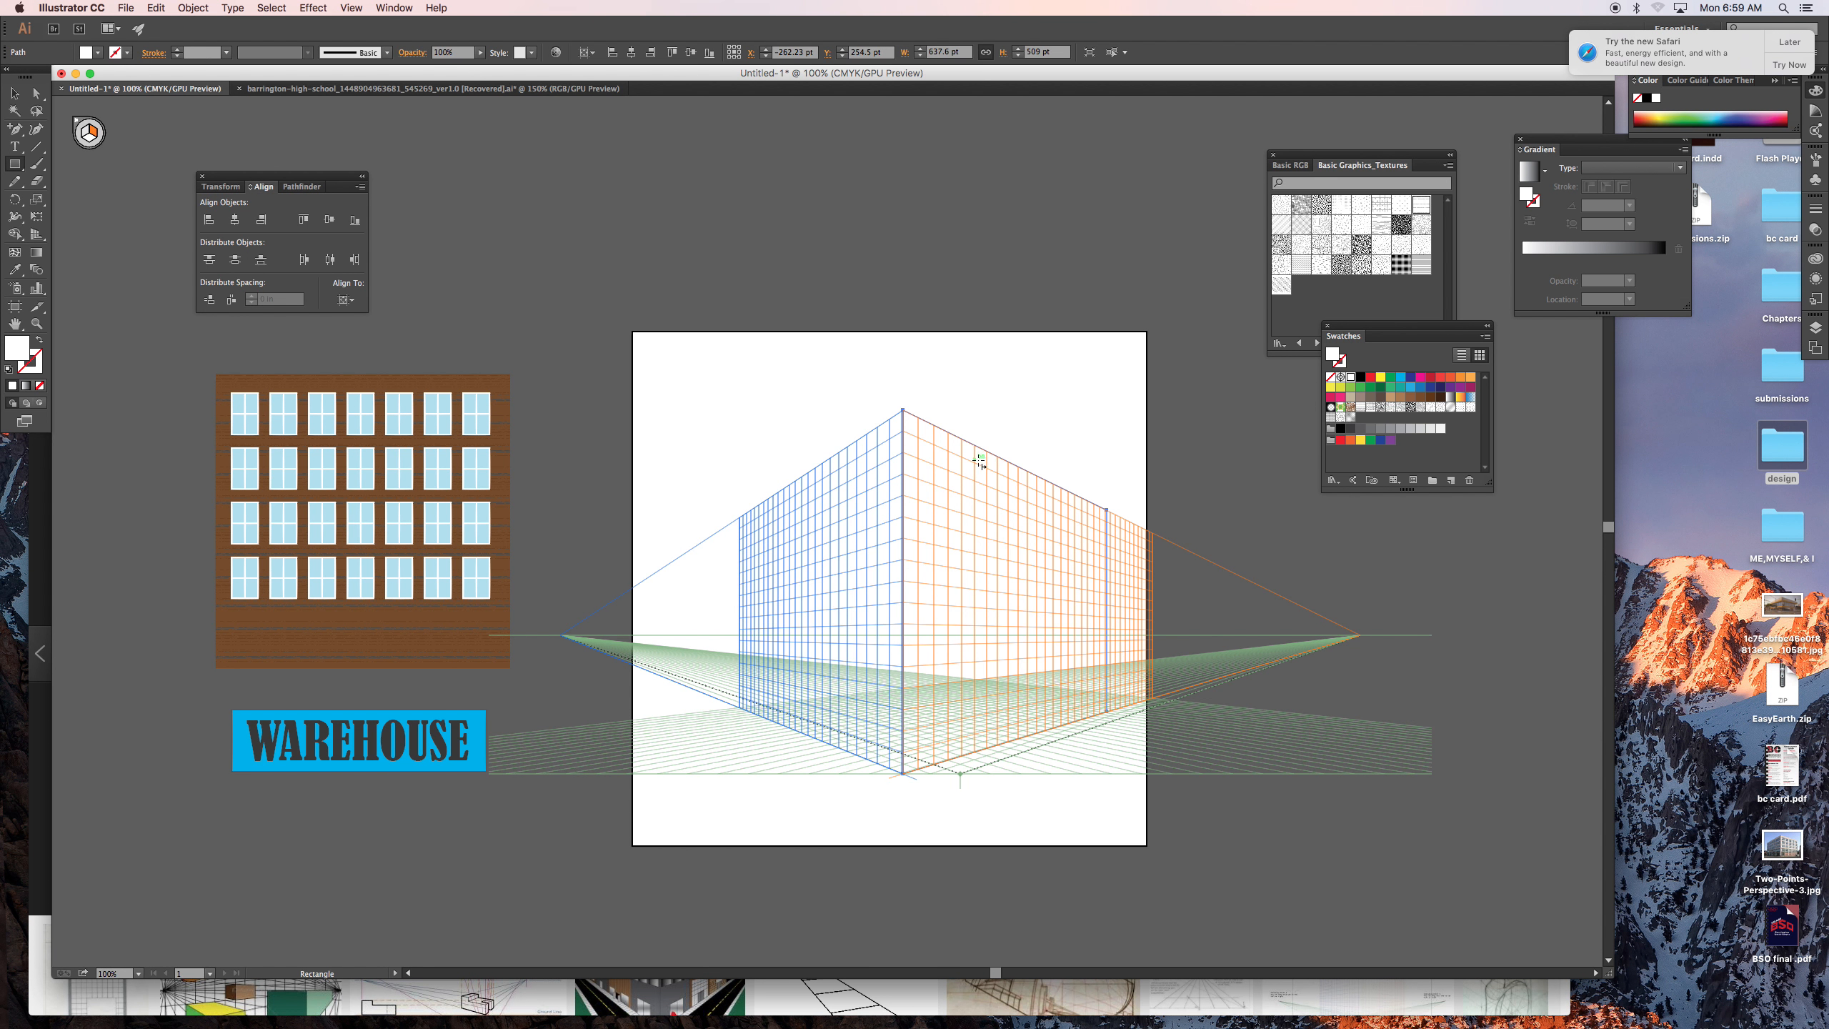
{"action": "key", "text": "super+z"}
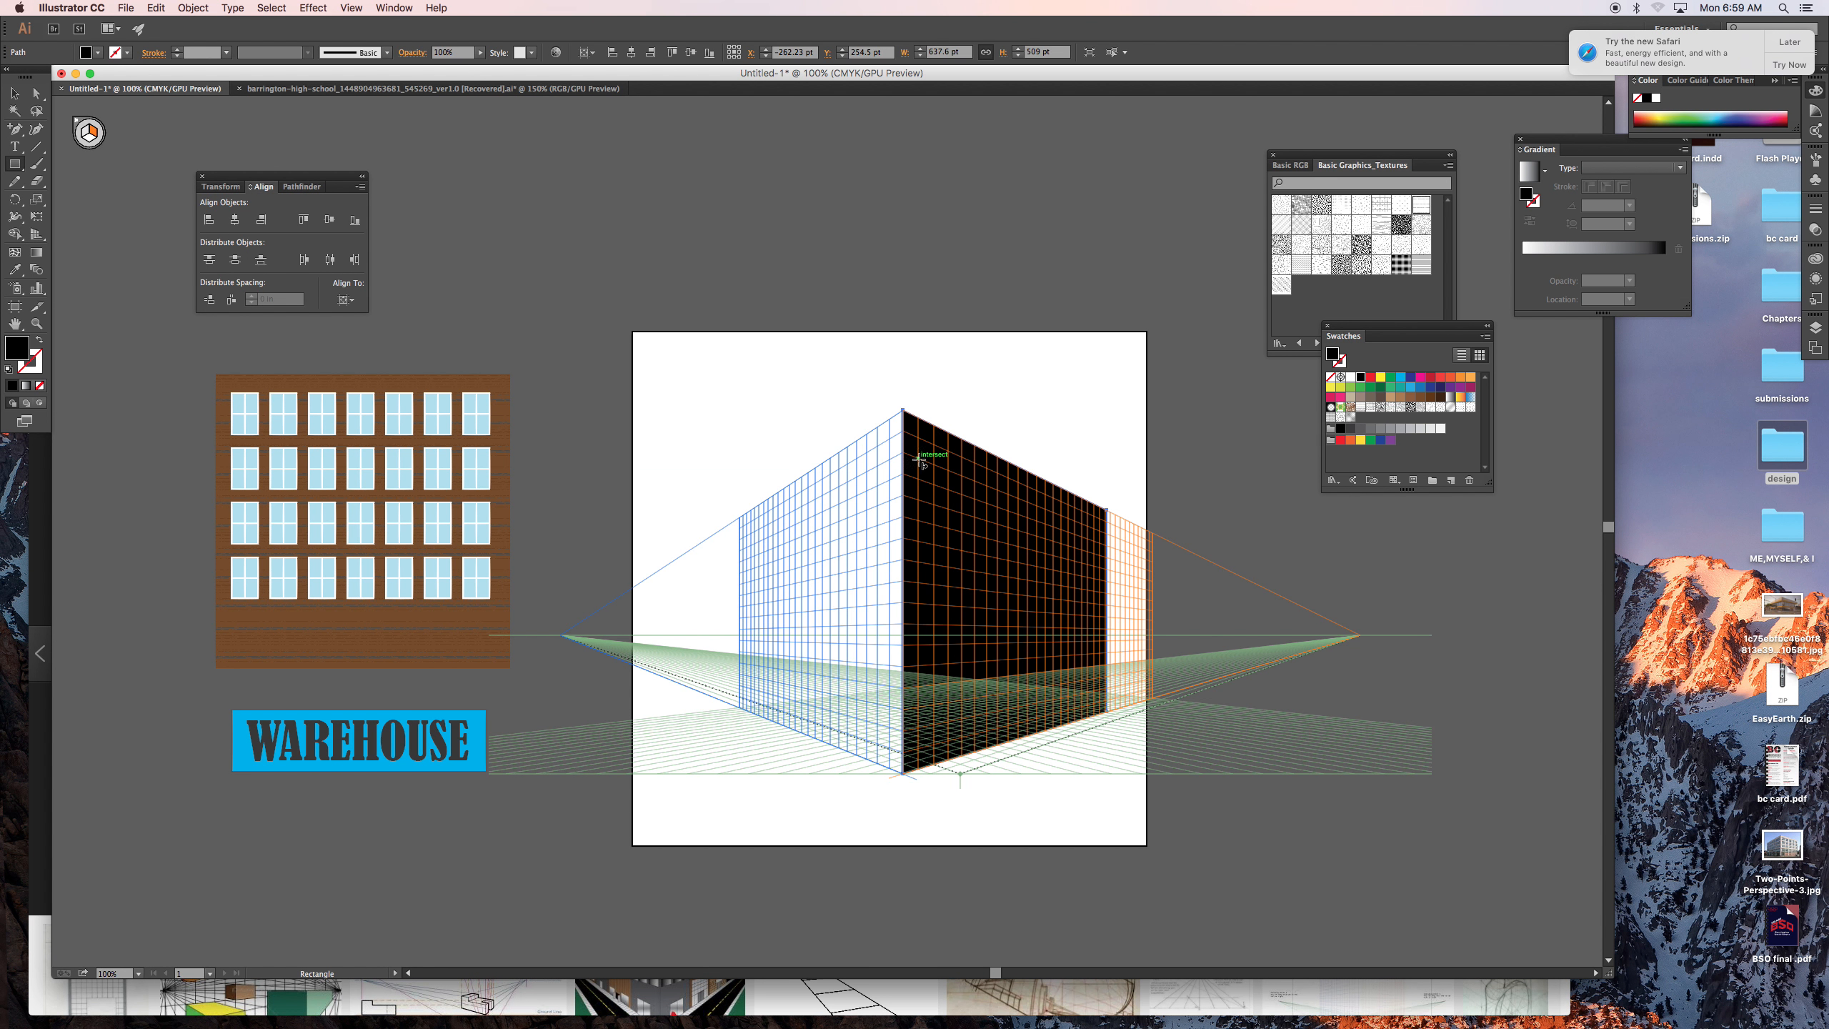
{"action": "left_click_drag", "start_coordinate": [918, 458], "coordinate": [975, 535]}
{"action": "left_click", "coordinate": [1351, 377]}
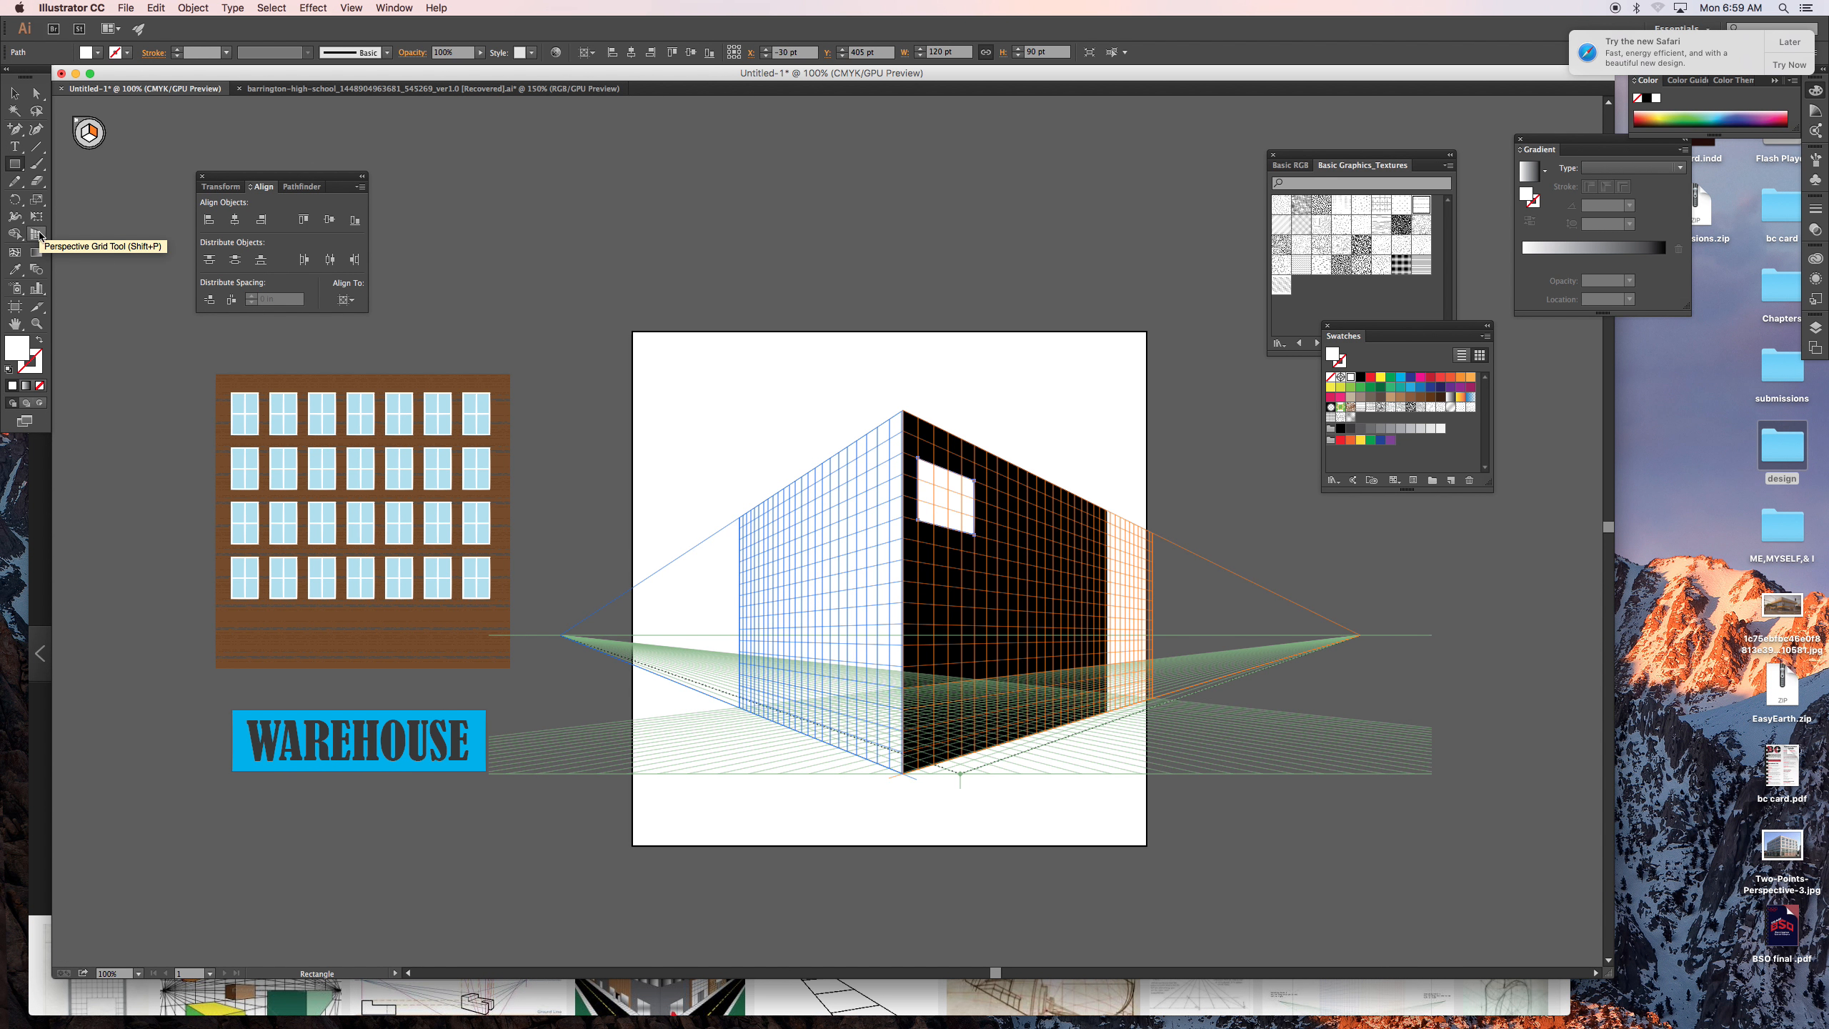
- Copy the white window twice along the black wall in perspective with the Perspective Selection tool
{"action": "left_click", "coordinate": [38, 241]}
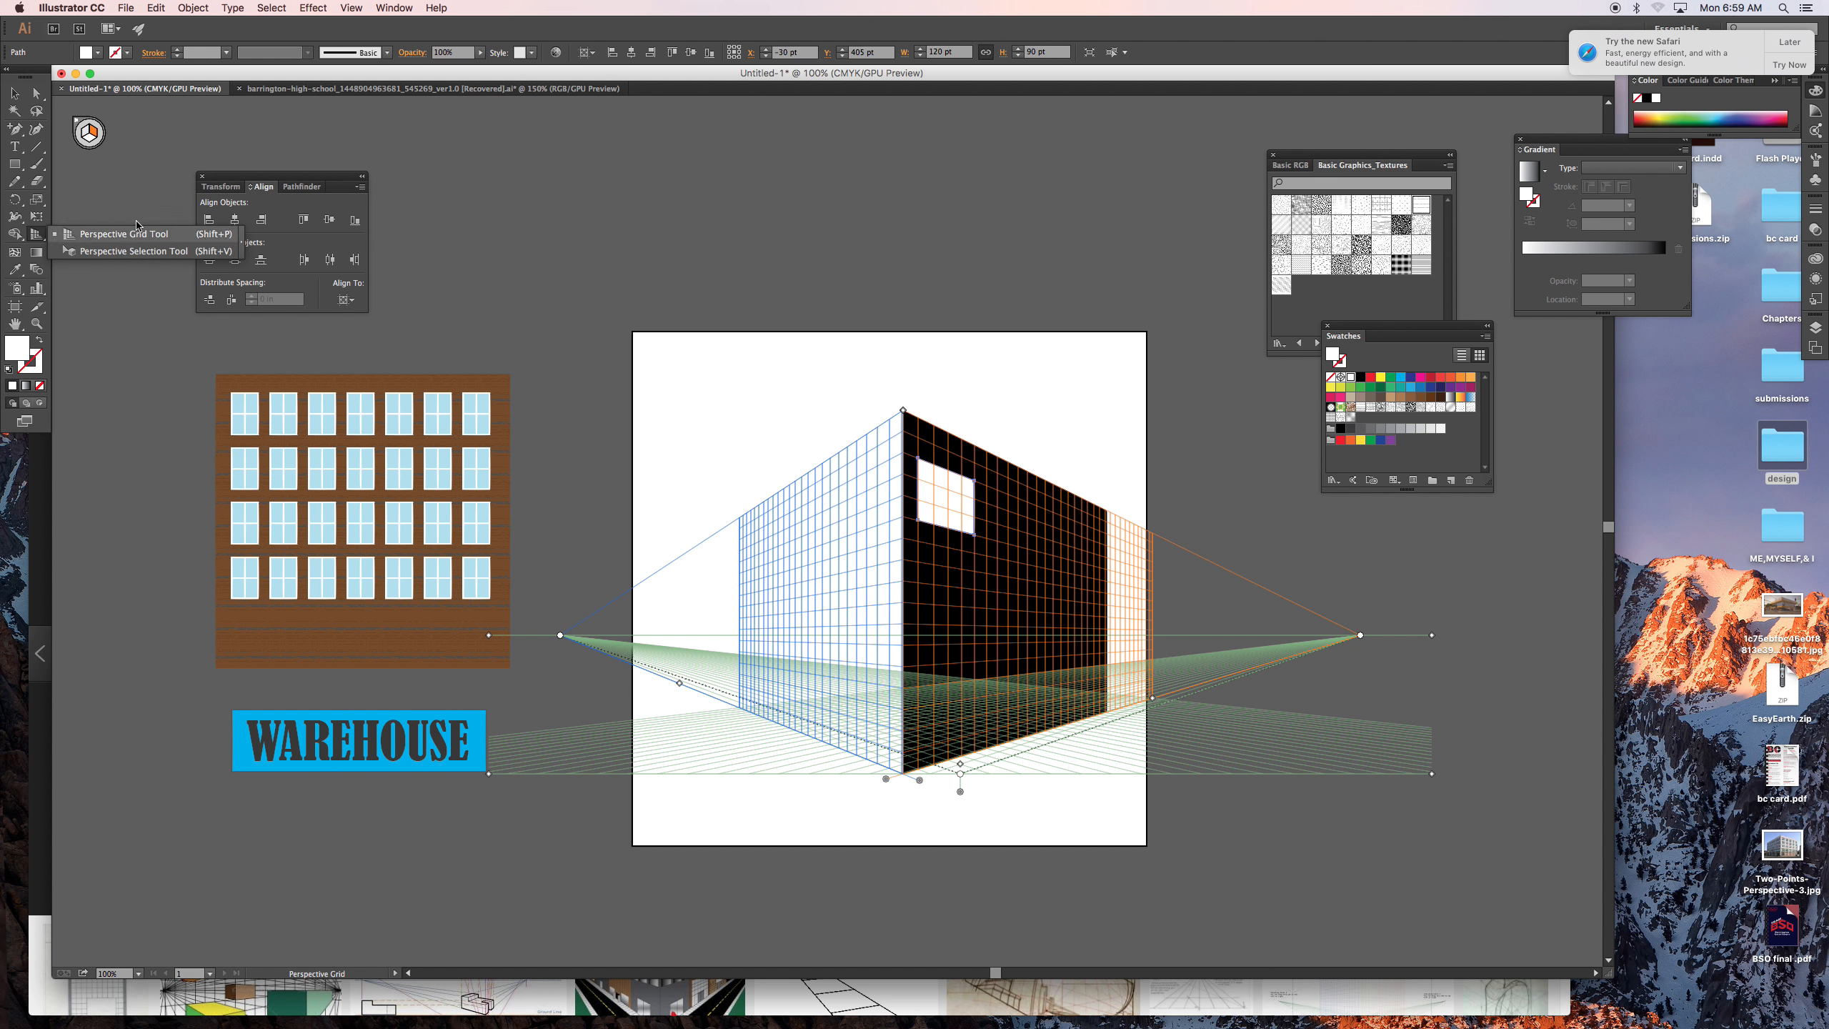
{"action": "left_click", "coordinate": [146, 253]}
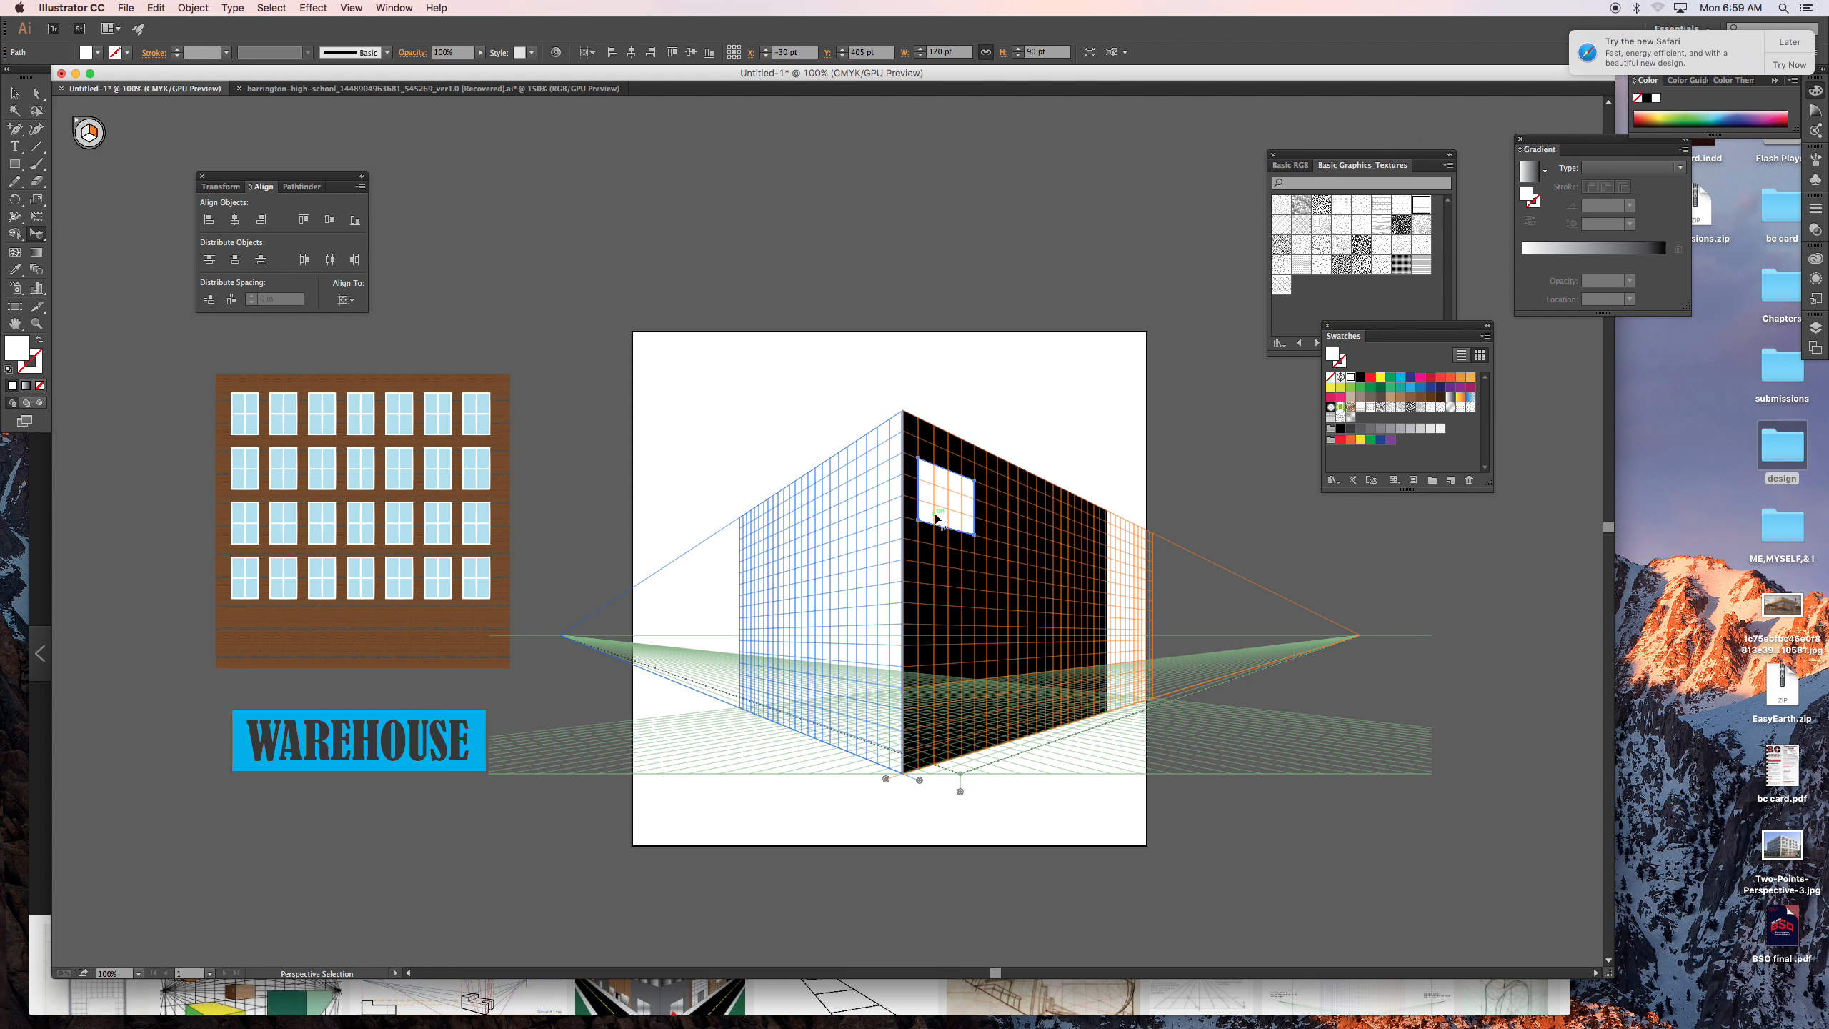
{"action": "left_click_drag", "start_coordinate": [938, 520], "coordinate": [1053, 554]}
{"action": "key", "text": "3"}
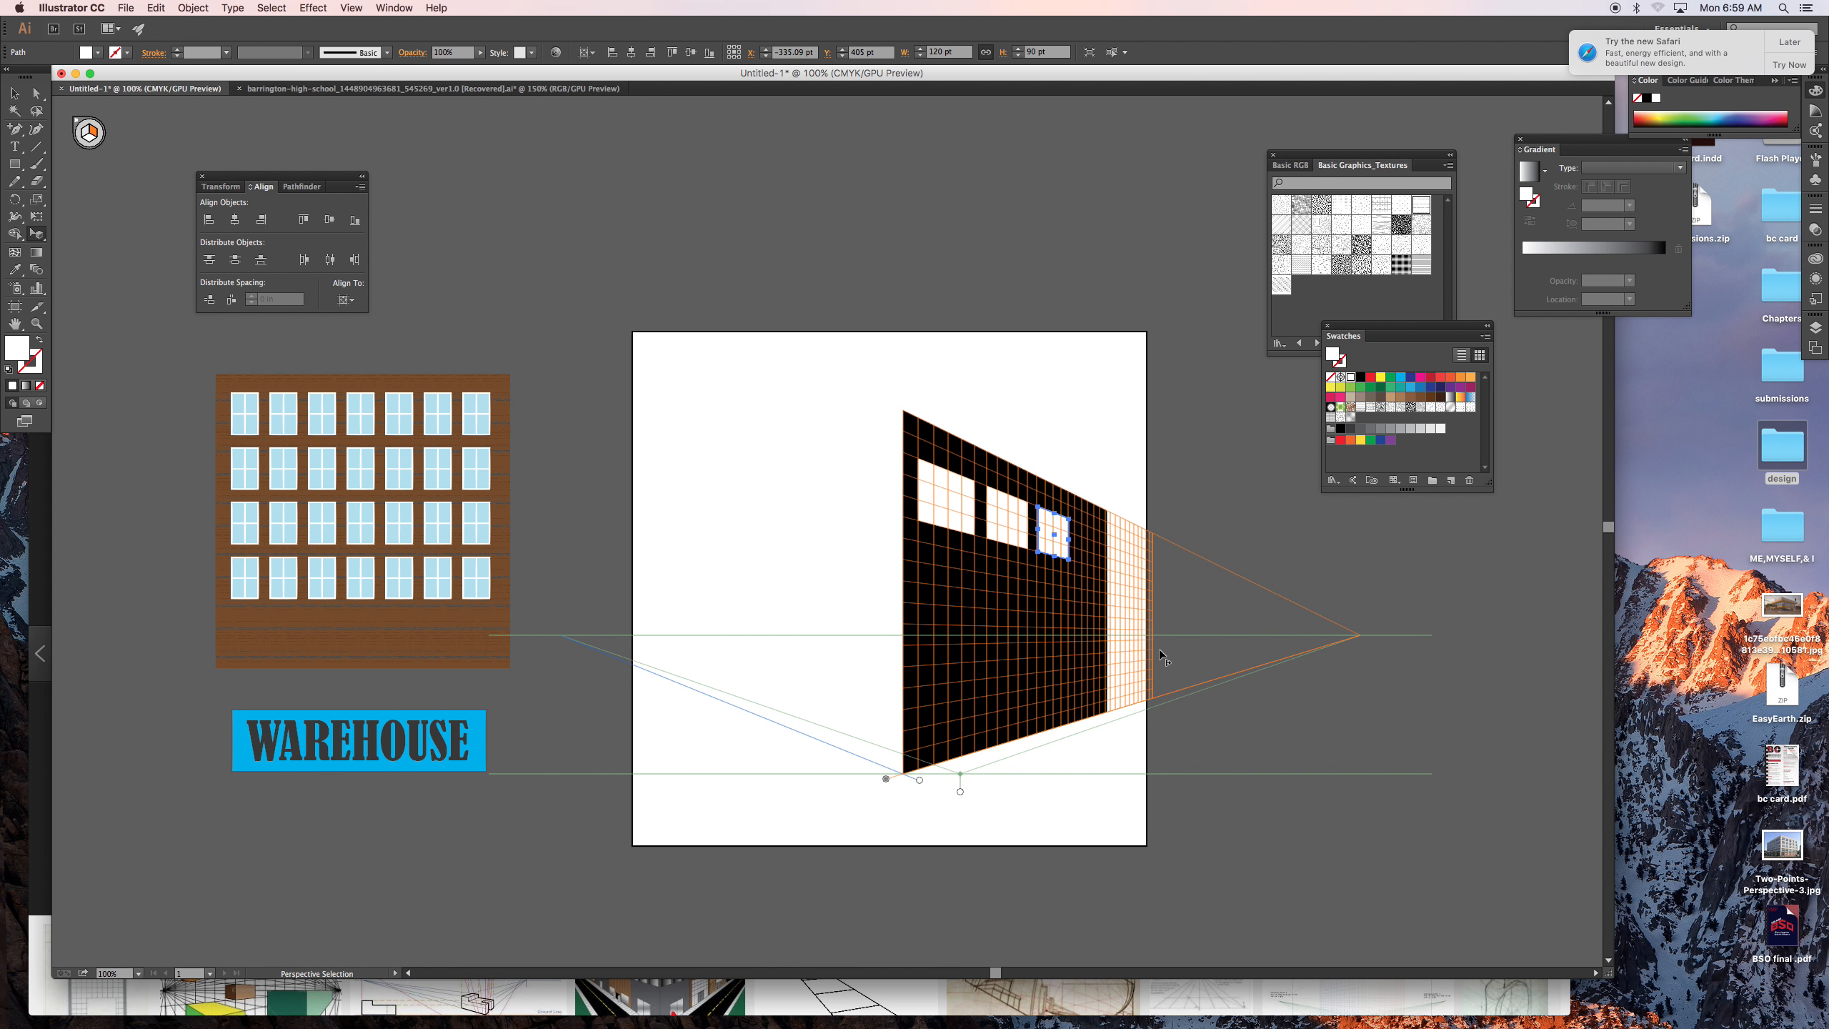
- Draw a grey-brown wall on the left grid plane and shift it down to the ground with the regular Selection tool
{"action": "left_click", "coordinate": [81, 135]}
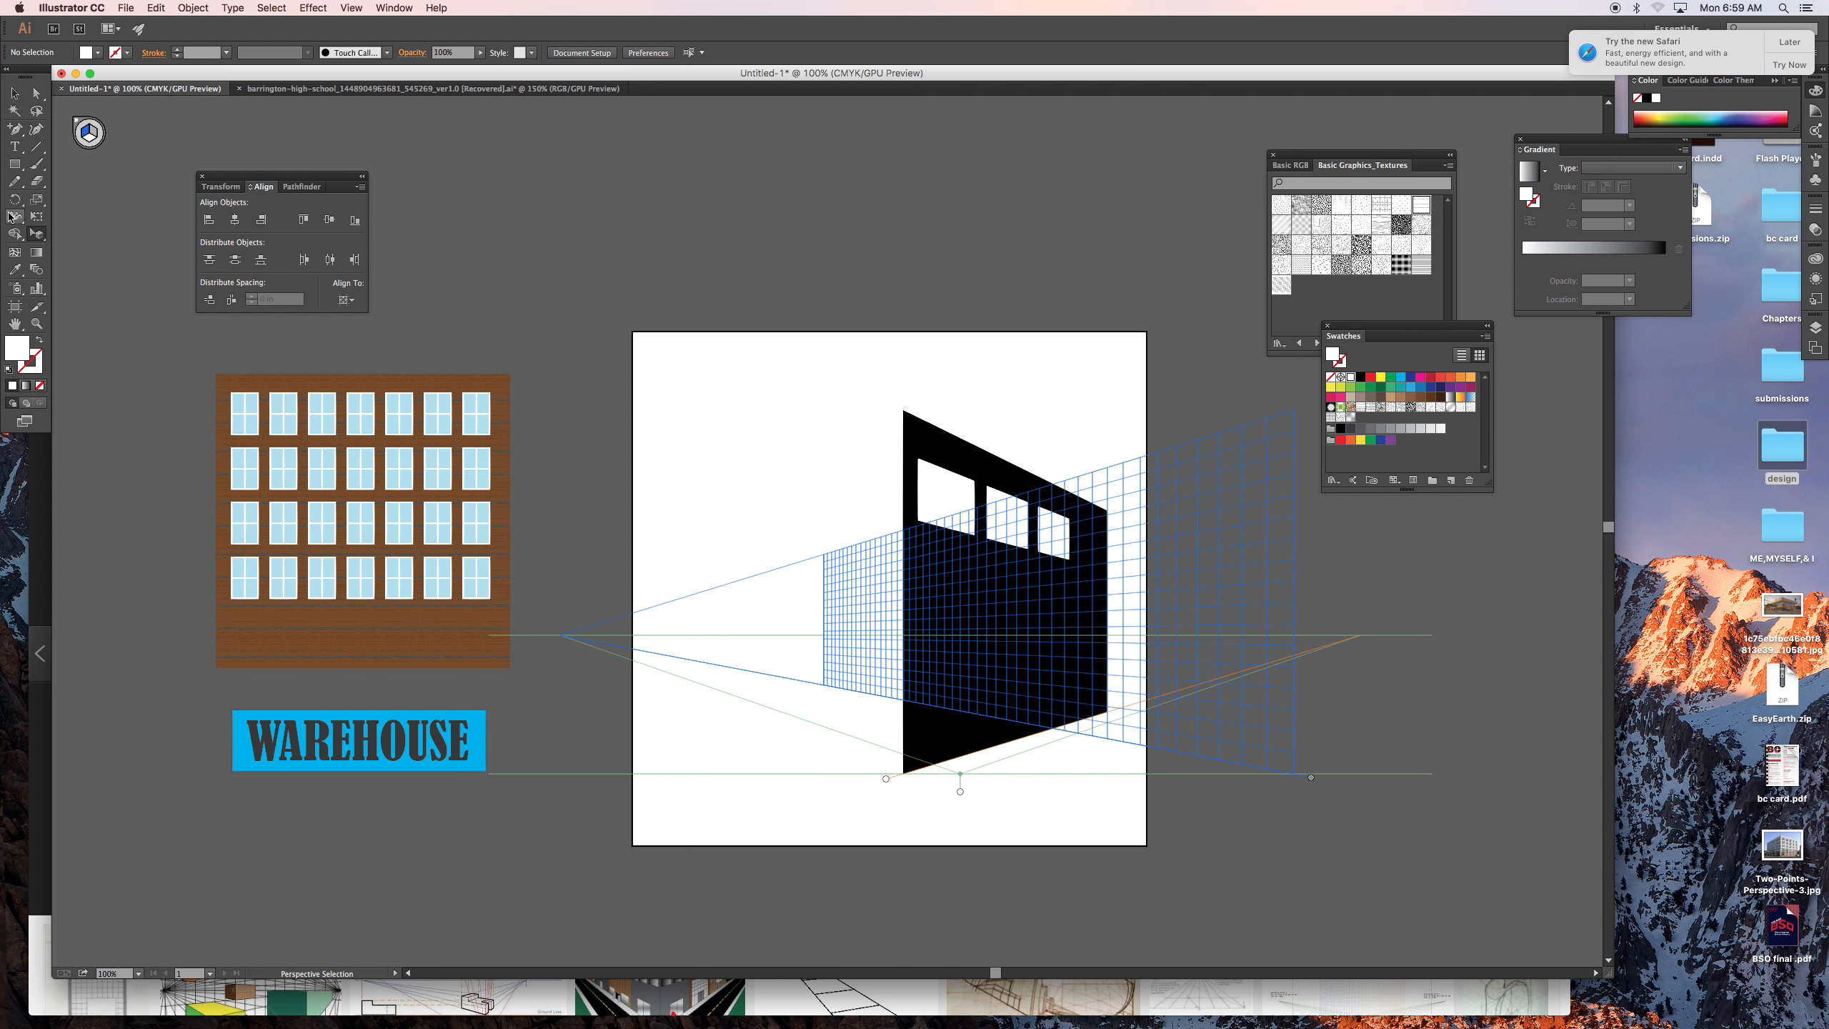
{"action": "left_click", "coordinate": [15, 164]}
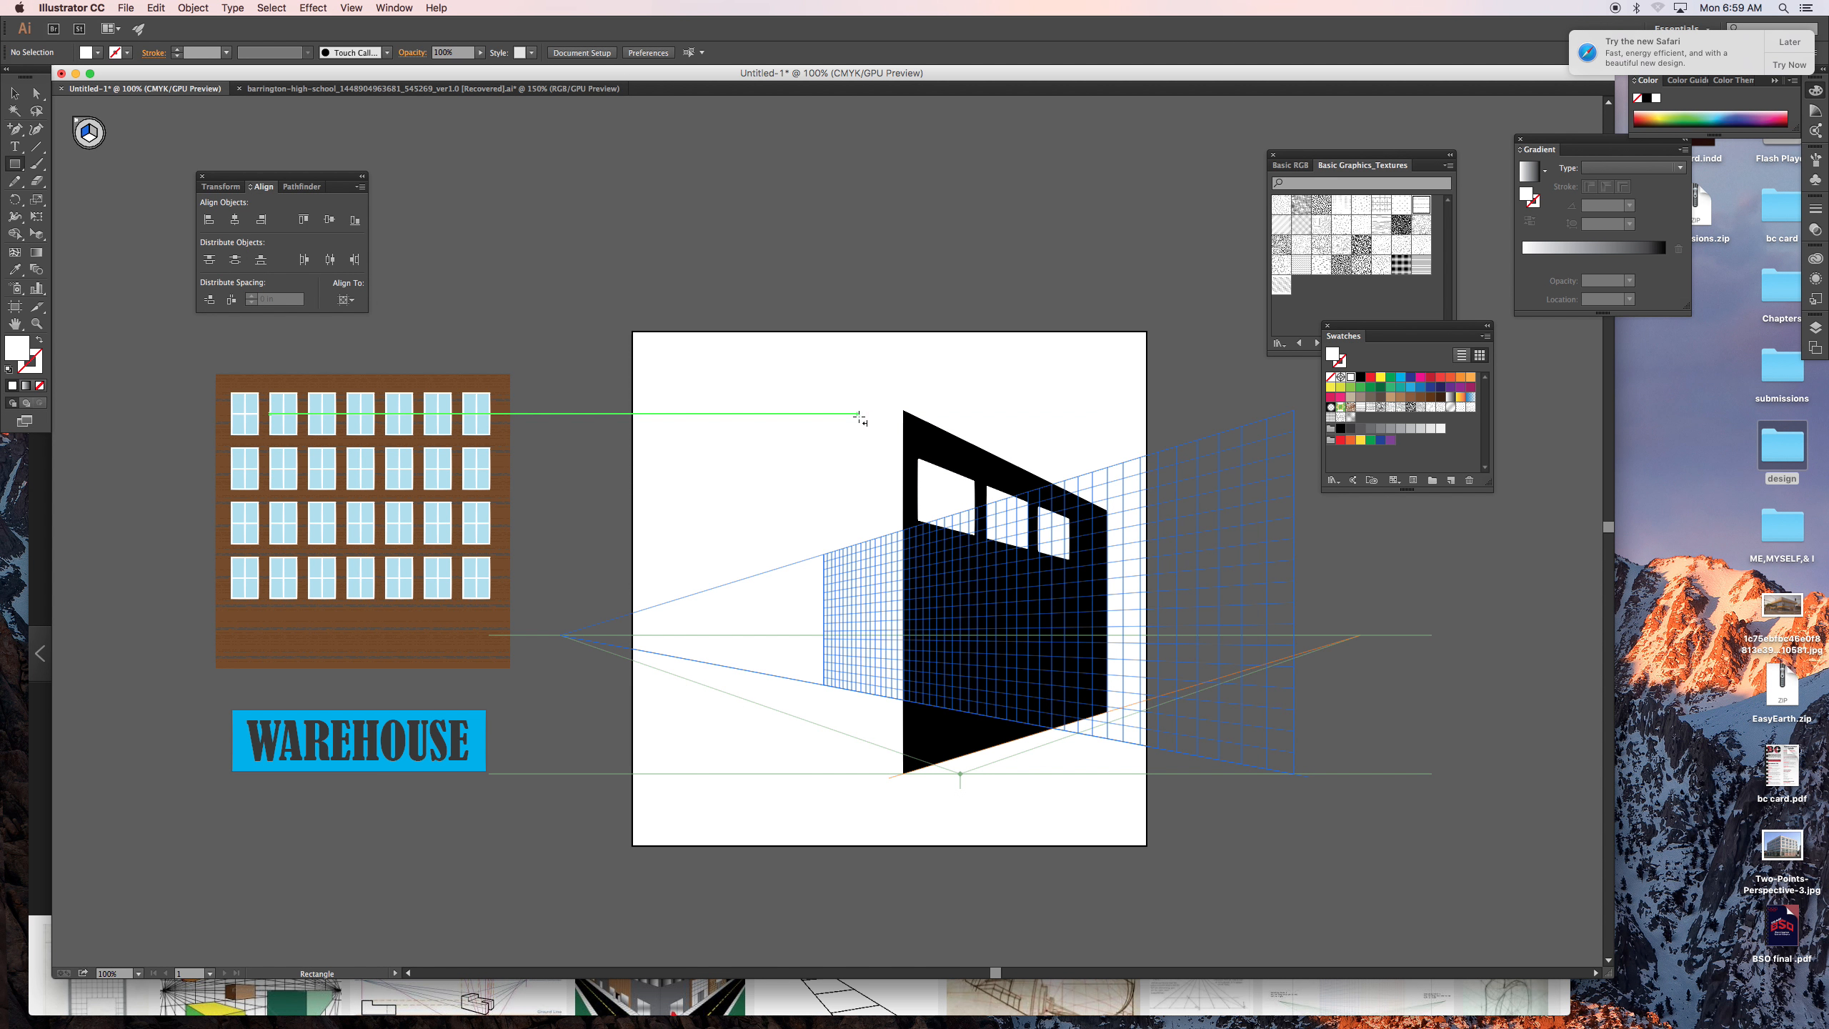
{"action": "left_click_drag", "start_coordinate": [902, 412], "coordinate": [735, 695]}
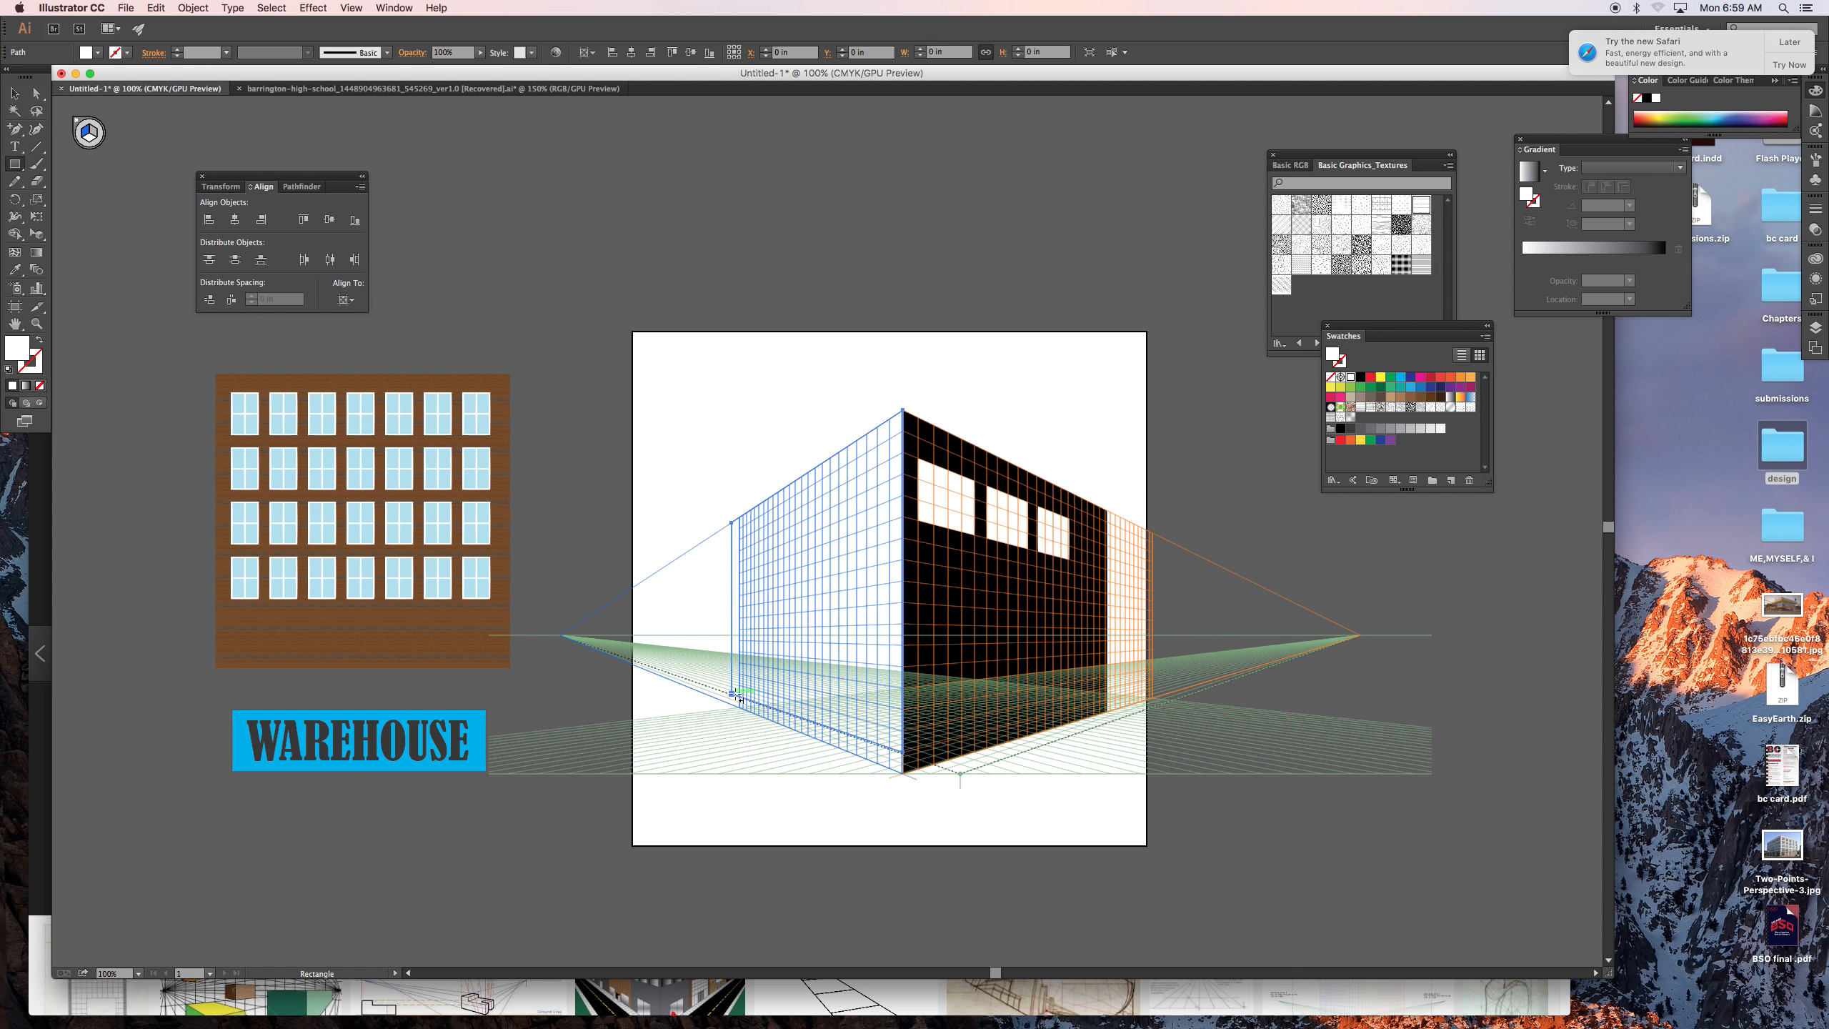
{"action": "left_click", "coordinate": [1370, 397]}
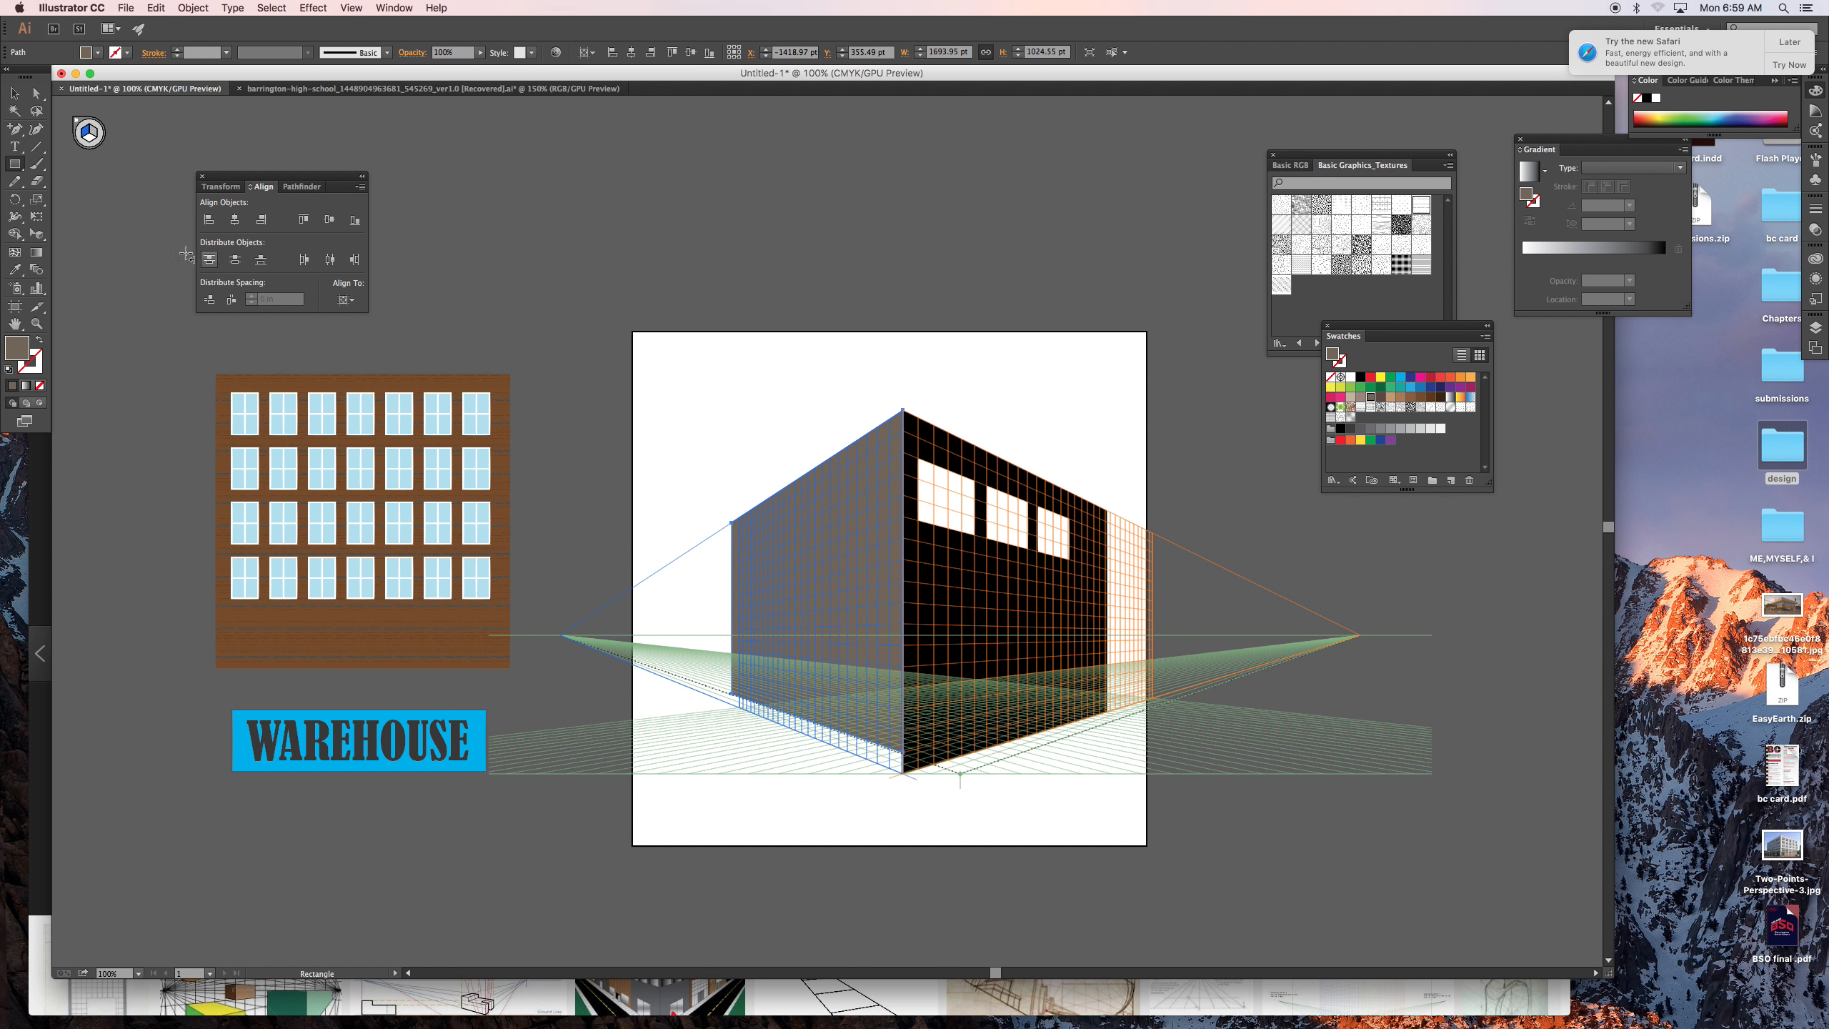
{"action": "left_click", "coordinate": [15, 93]}
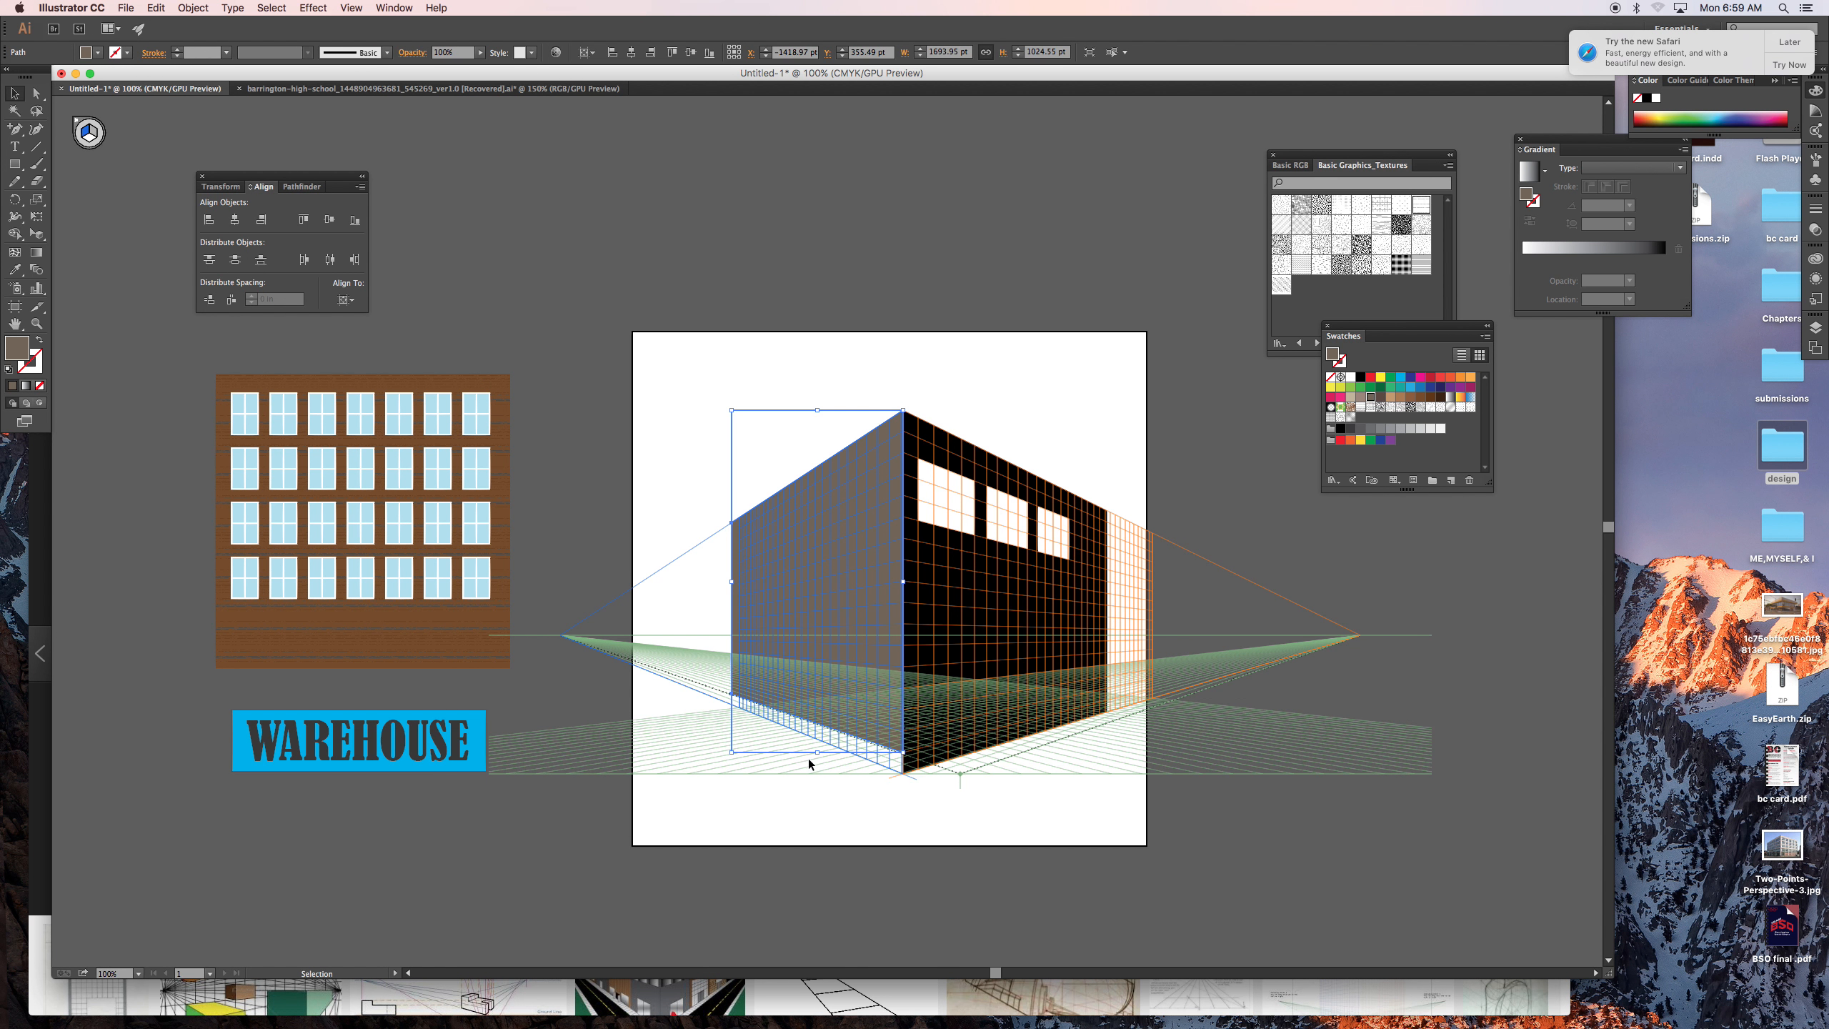
{"action": "mouse_move", "coordinate": [851, 539]}
{"action": "left_mouse_down"}
{"action": "mouse_move", "coordinate": [780, 543]}
{"action": "mouse_move", "coordinate": [840, 562]}
{"action": "left_mouse_up"}
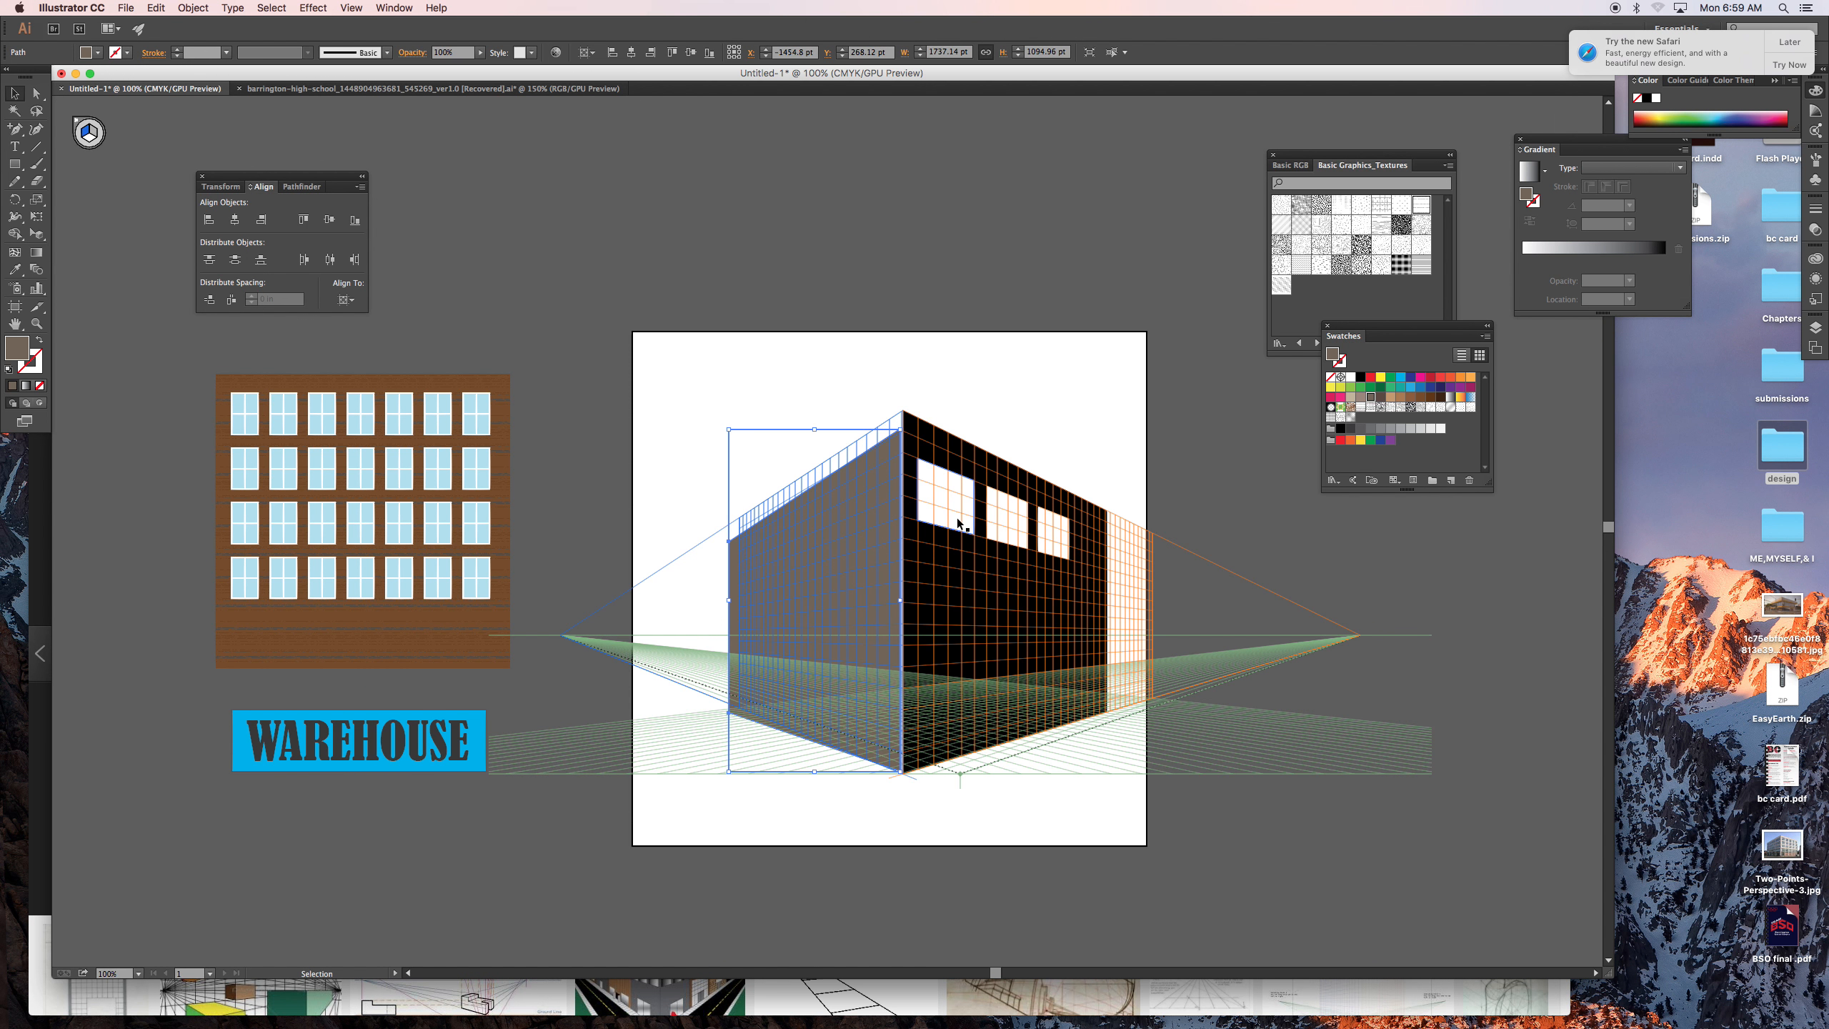
- Delete the drawn walls and window rectangles from the perspective grid
{"action": "key", "text": "Delete"}
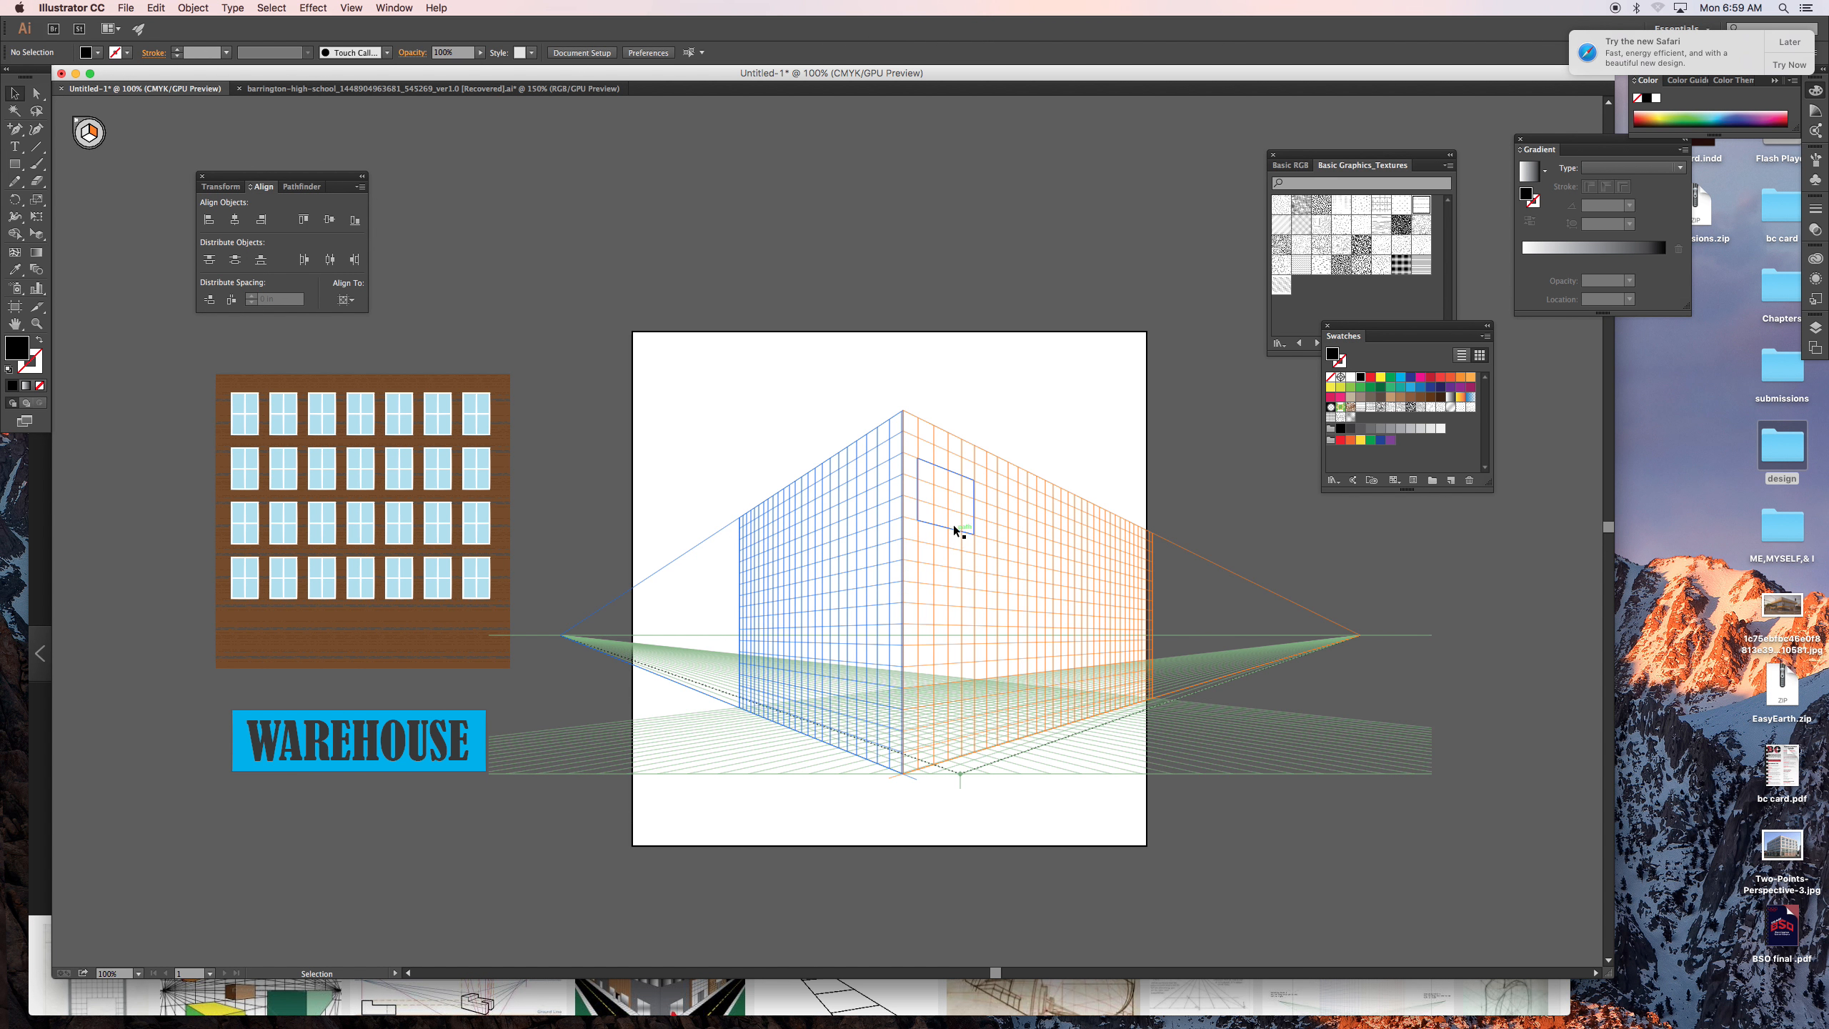
{"action": "left_click", "coordinate": [1069, 549]}
{"action": "key", "text": "Delete"}
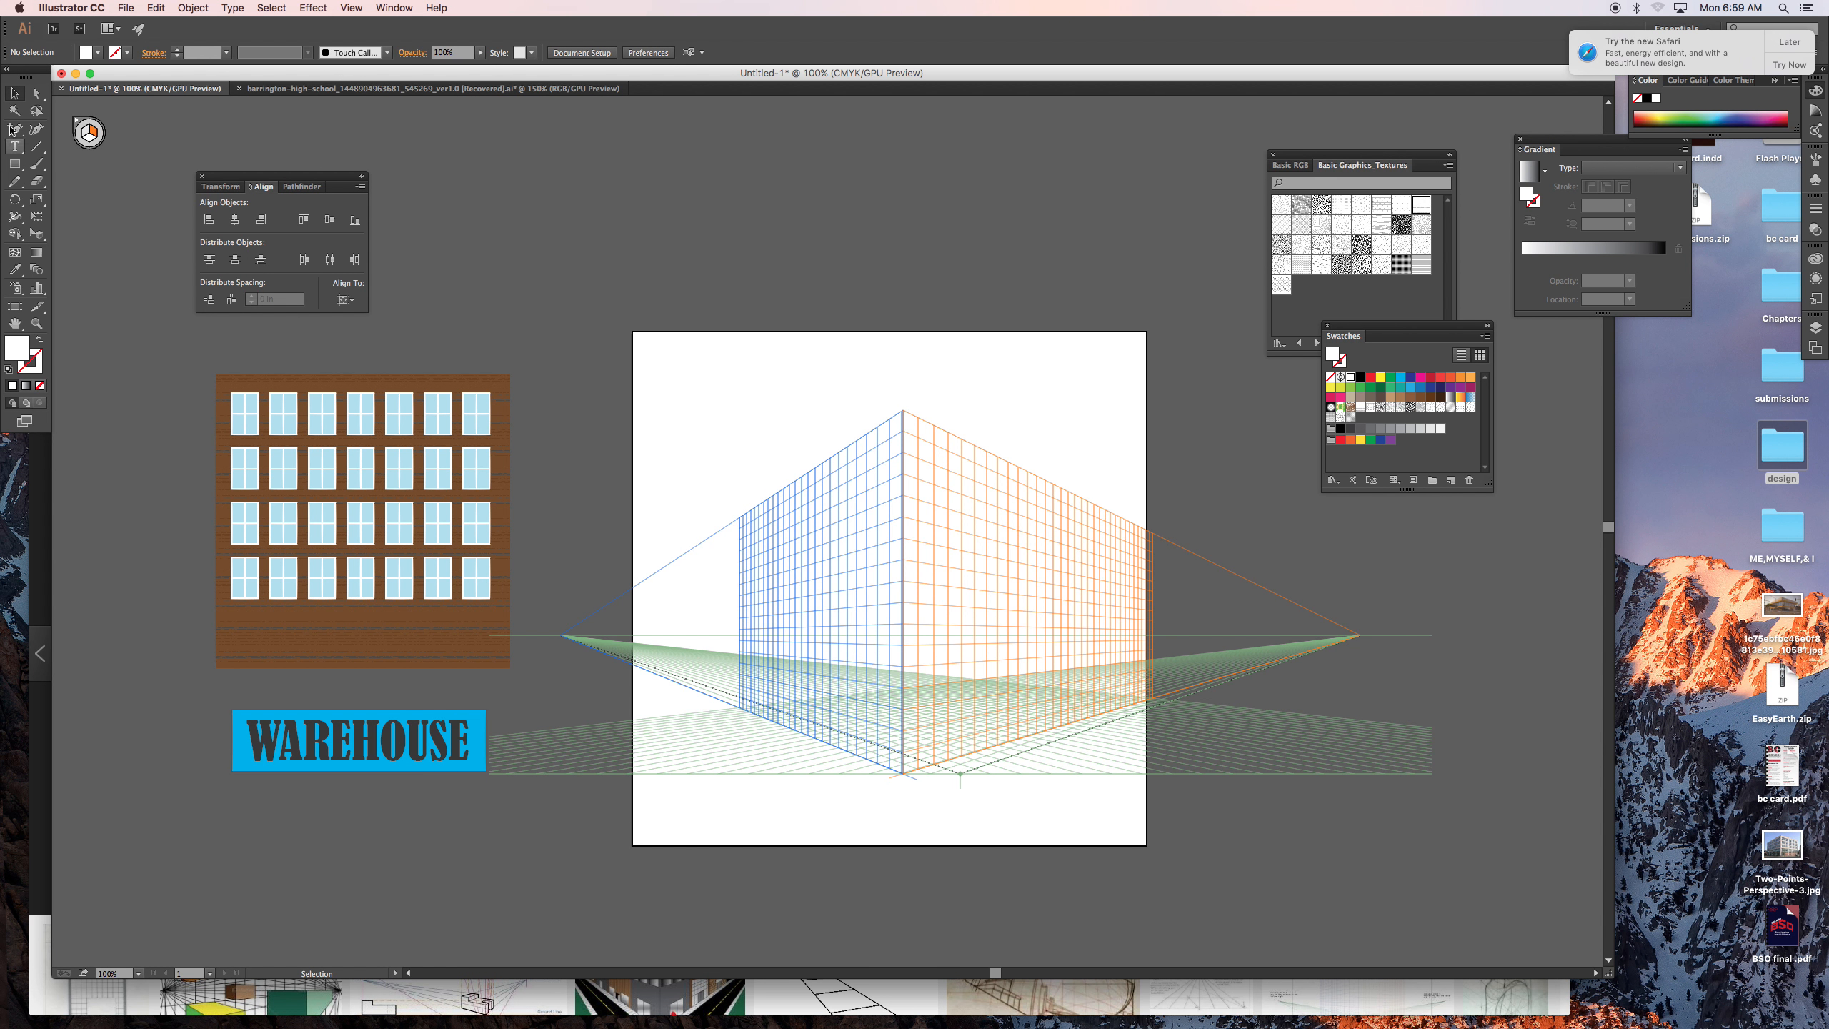
- Attach the brick facade group to the right grid plane and scale it to the grid's full height at the front corner
{"action": "left_click", "coordinate": [14, 93]}
{"action": "left_click", "coordinate": [531, 641]}
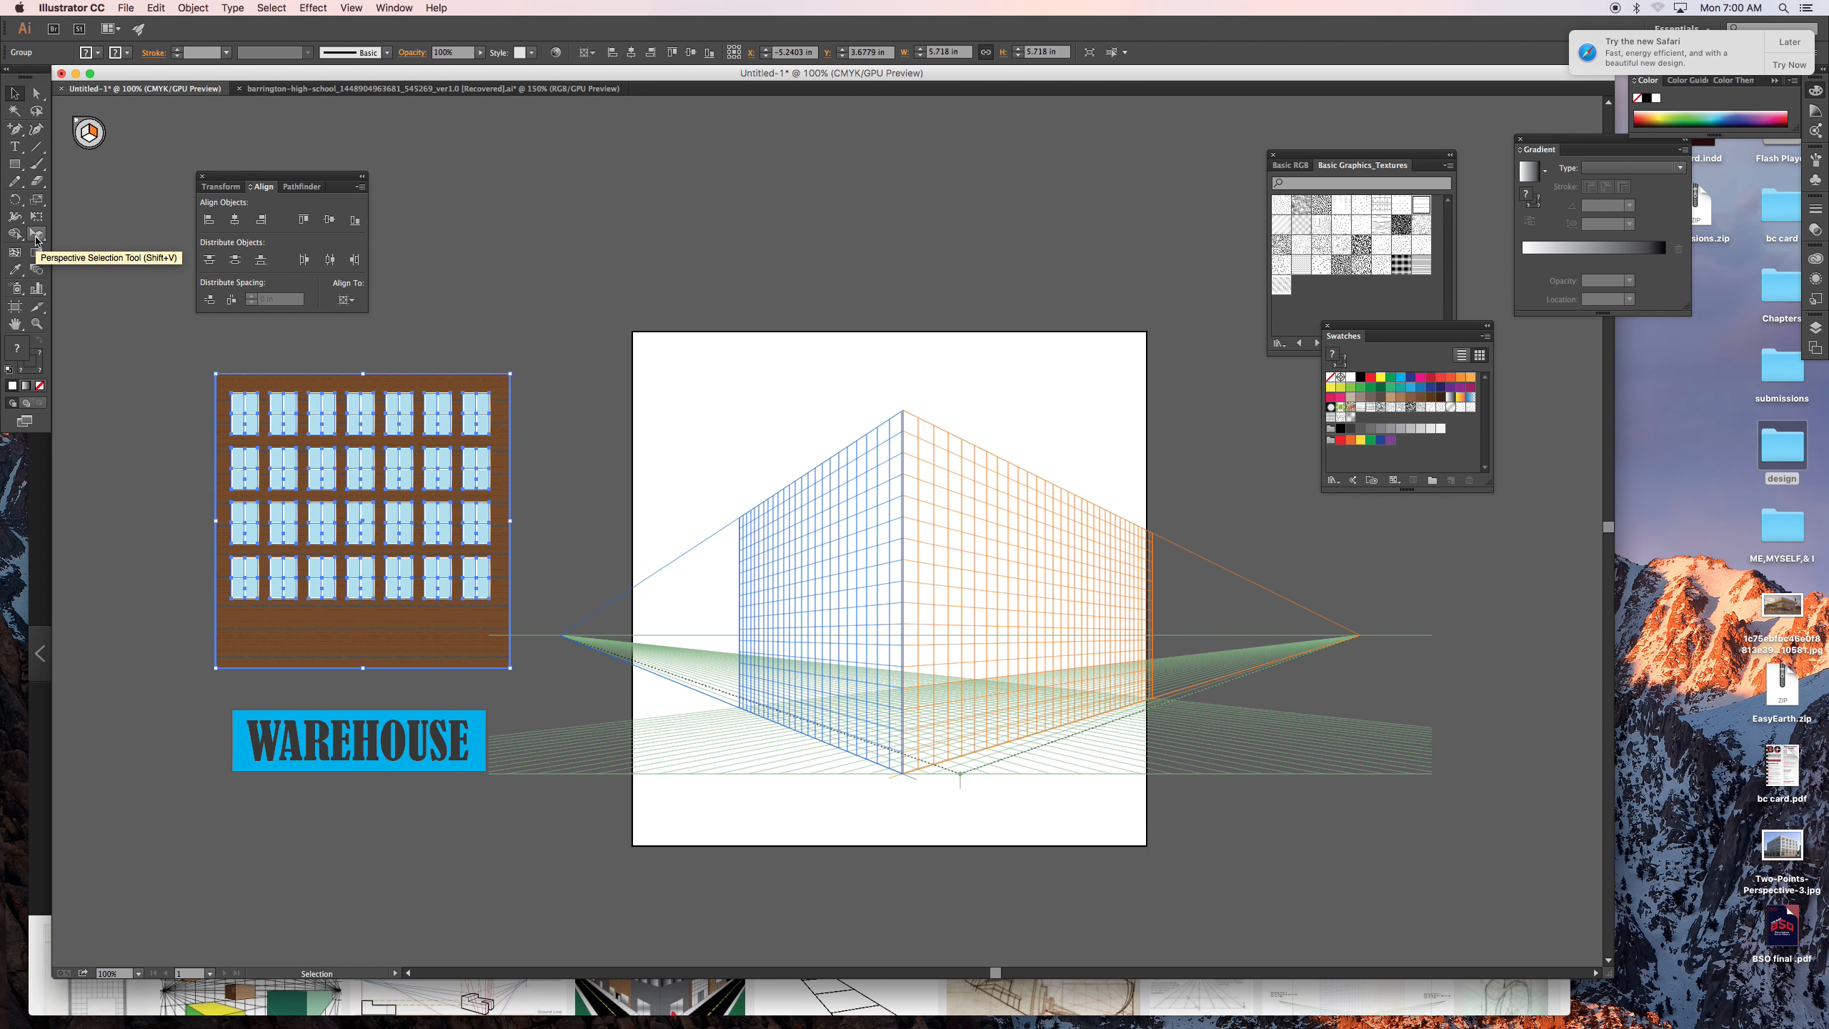
{"action": "left_click", "coordinate": [35, 240]}
{"action": "left_click_drag", "start_coordinate": [348, 637], "coordinate": [989, 720]}
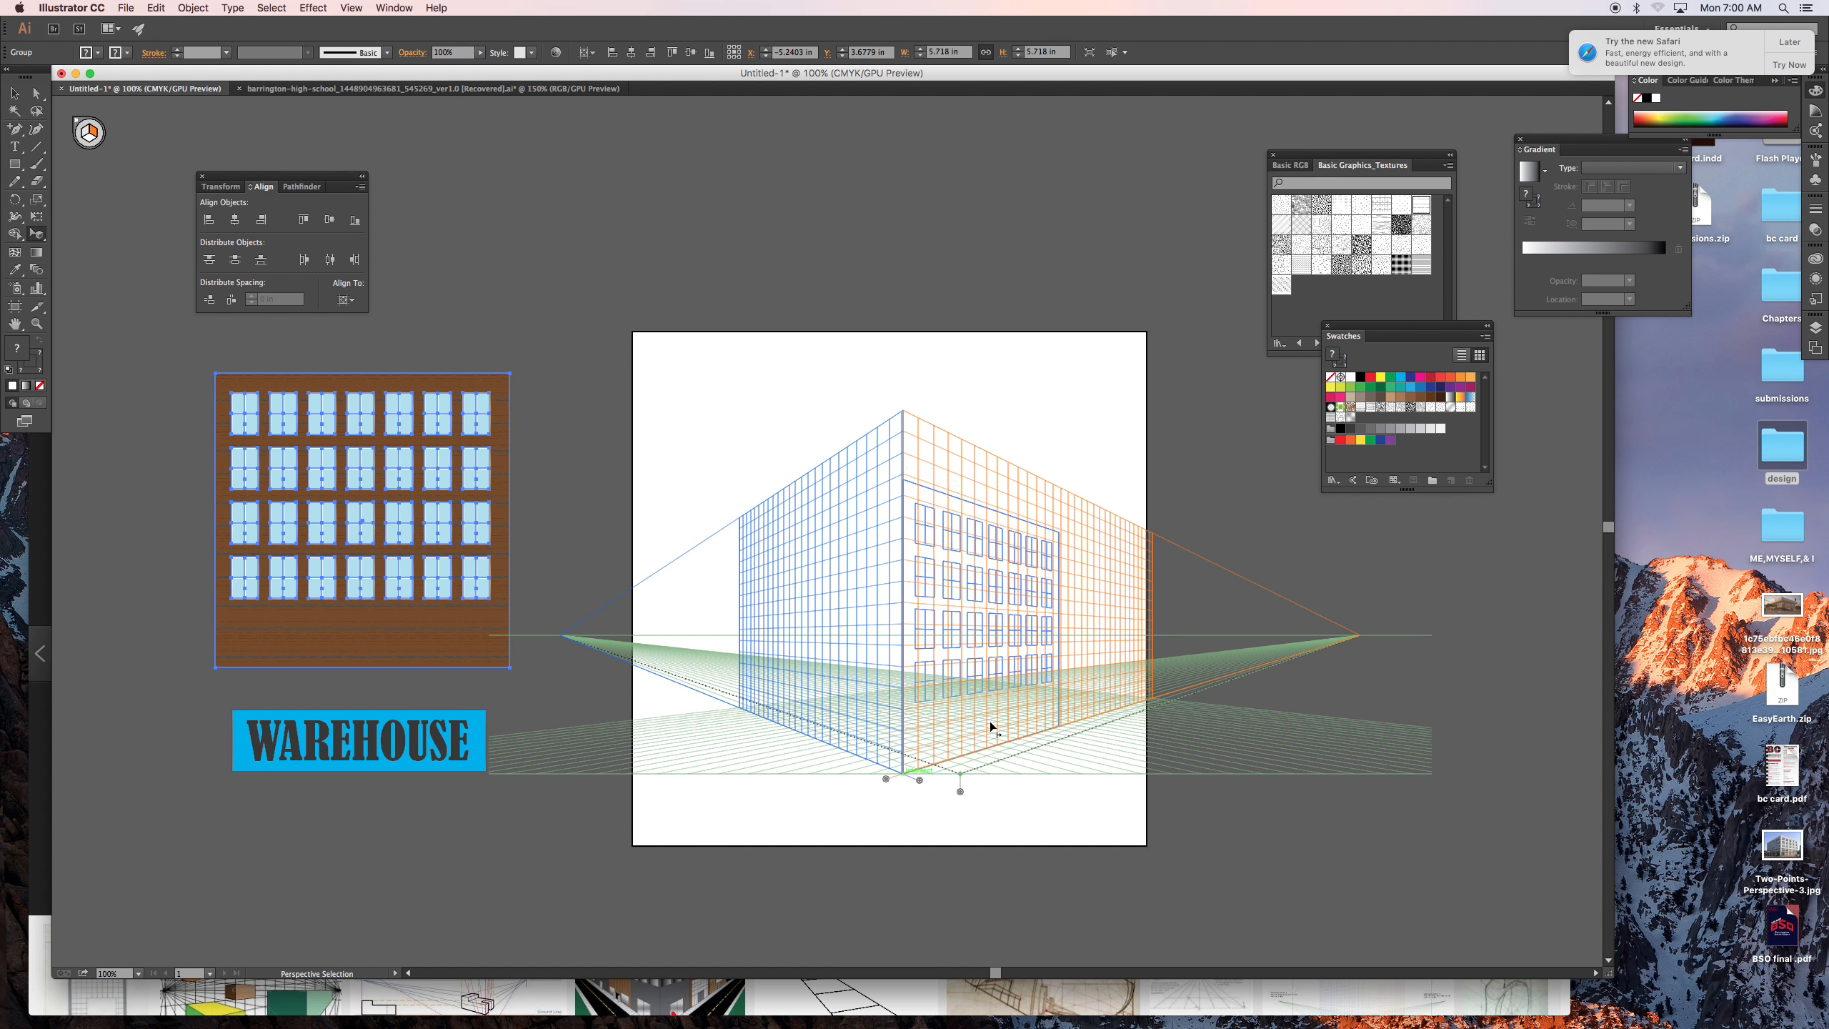
{"action": "left_click_drag", "start_coordinate": [1061, 533], "coordinate": [1088, 499]}
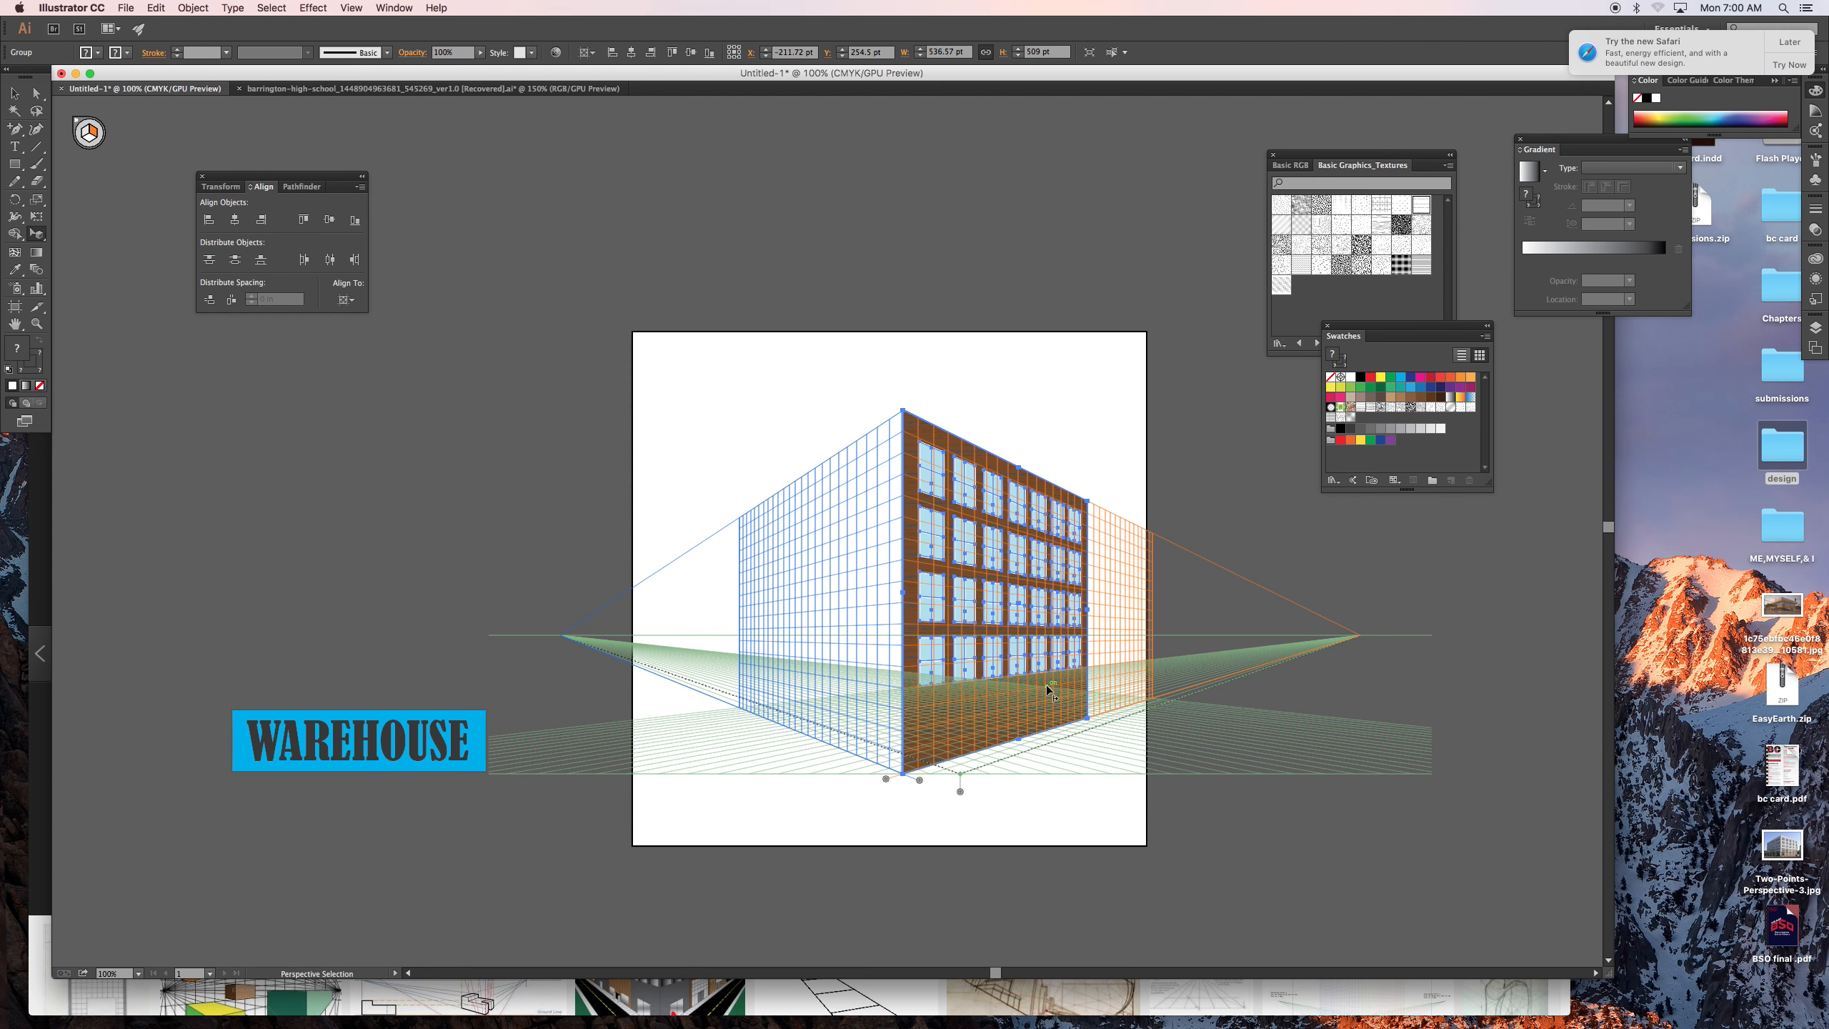
- Place a copy of the brick facade on the left grid plane so both walls meet at the front corner
{"action": "left_click_drag", "start_coordinate": [1046, 686], "coordinate": [853, 679]}
{"action": "left_click_drag", "start_coordinate": [853, 679], "coordinate": [964, 690]}
{"action": "left_click_drag", "start_coordinate": [1023, 696], "coordinate": [802, 692]}
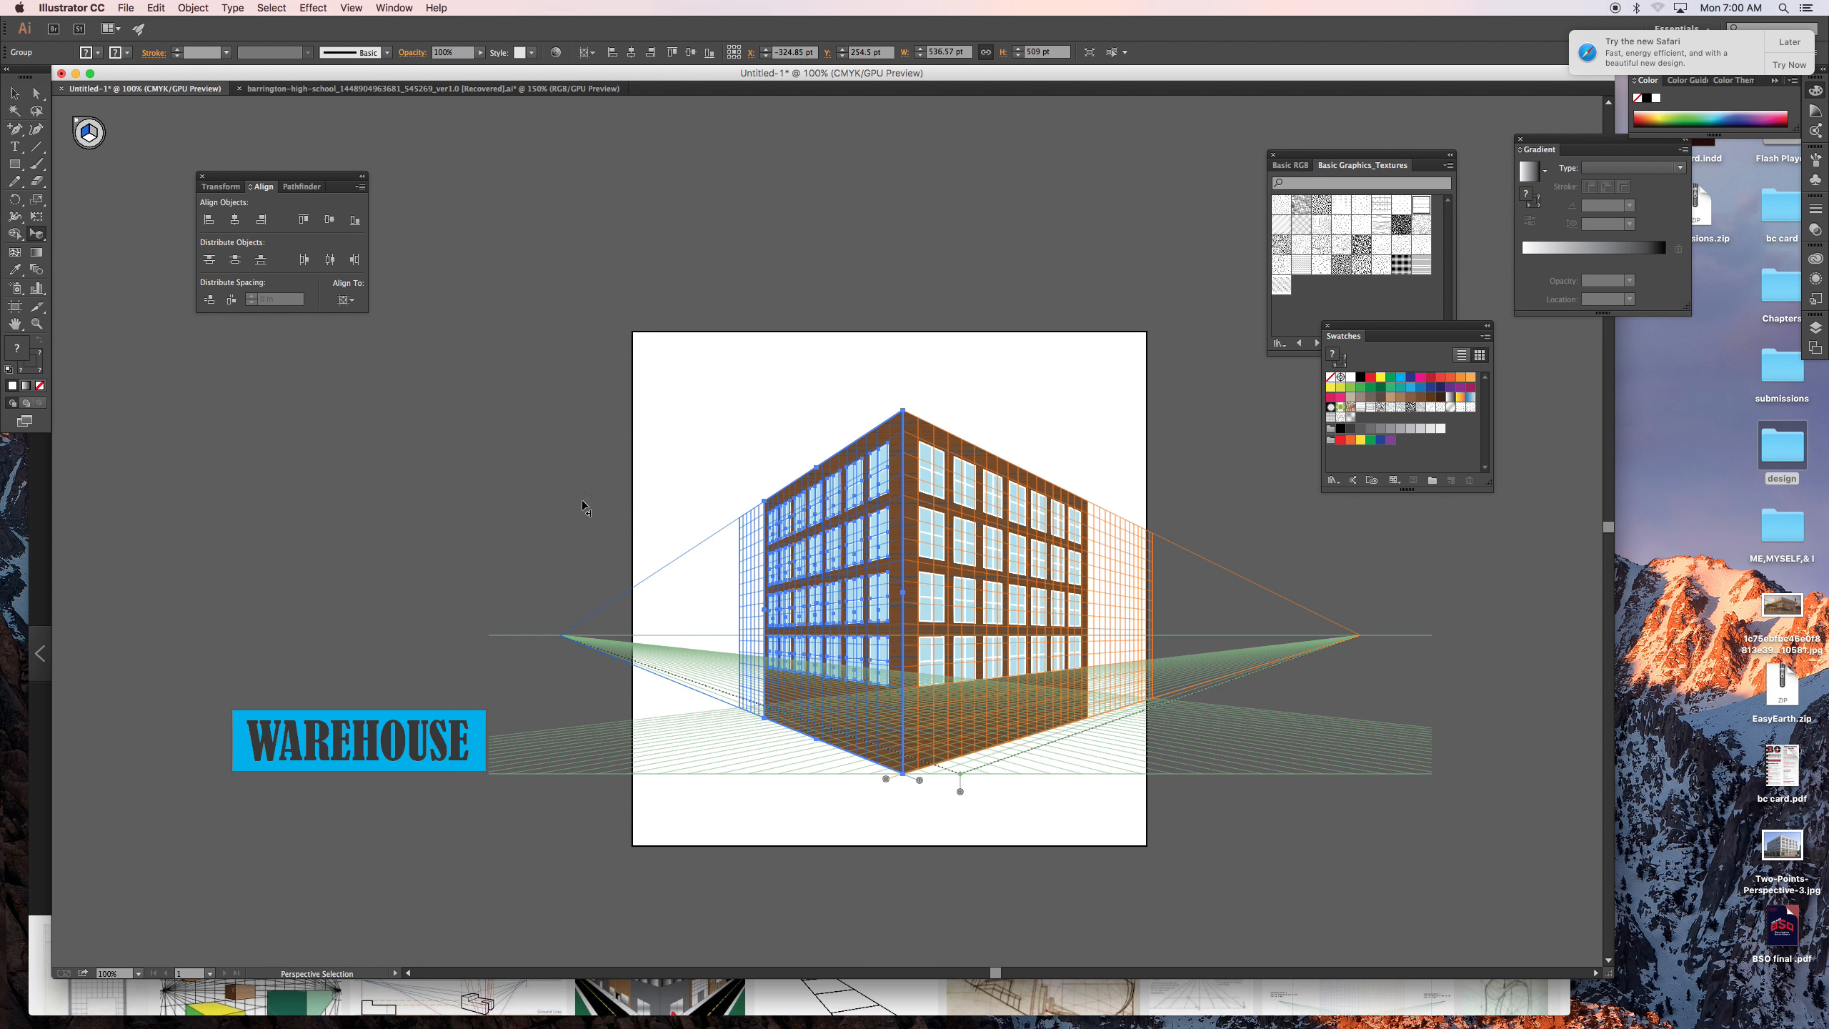
{"action": "key", "text": "a"}
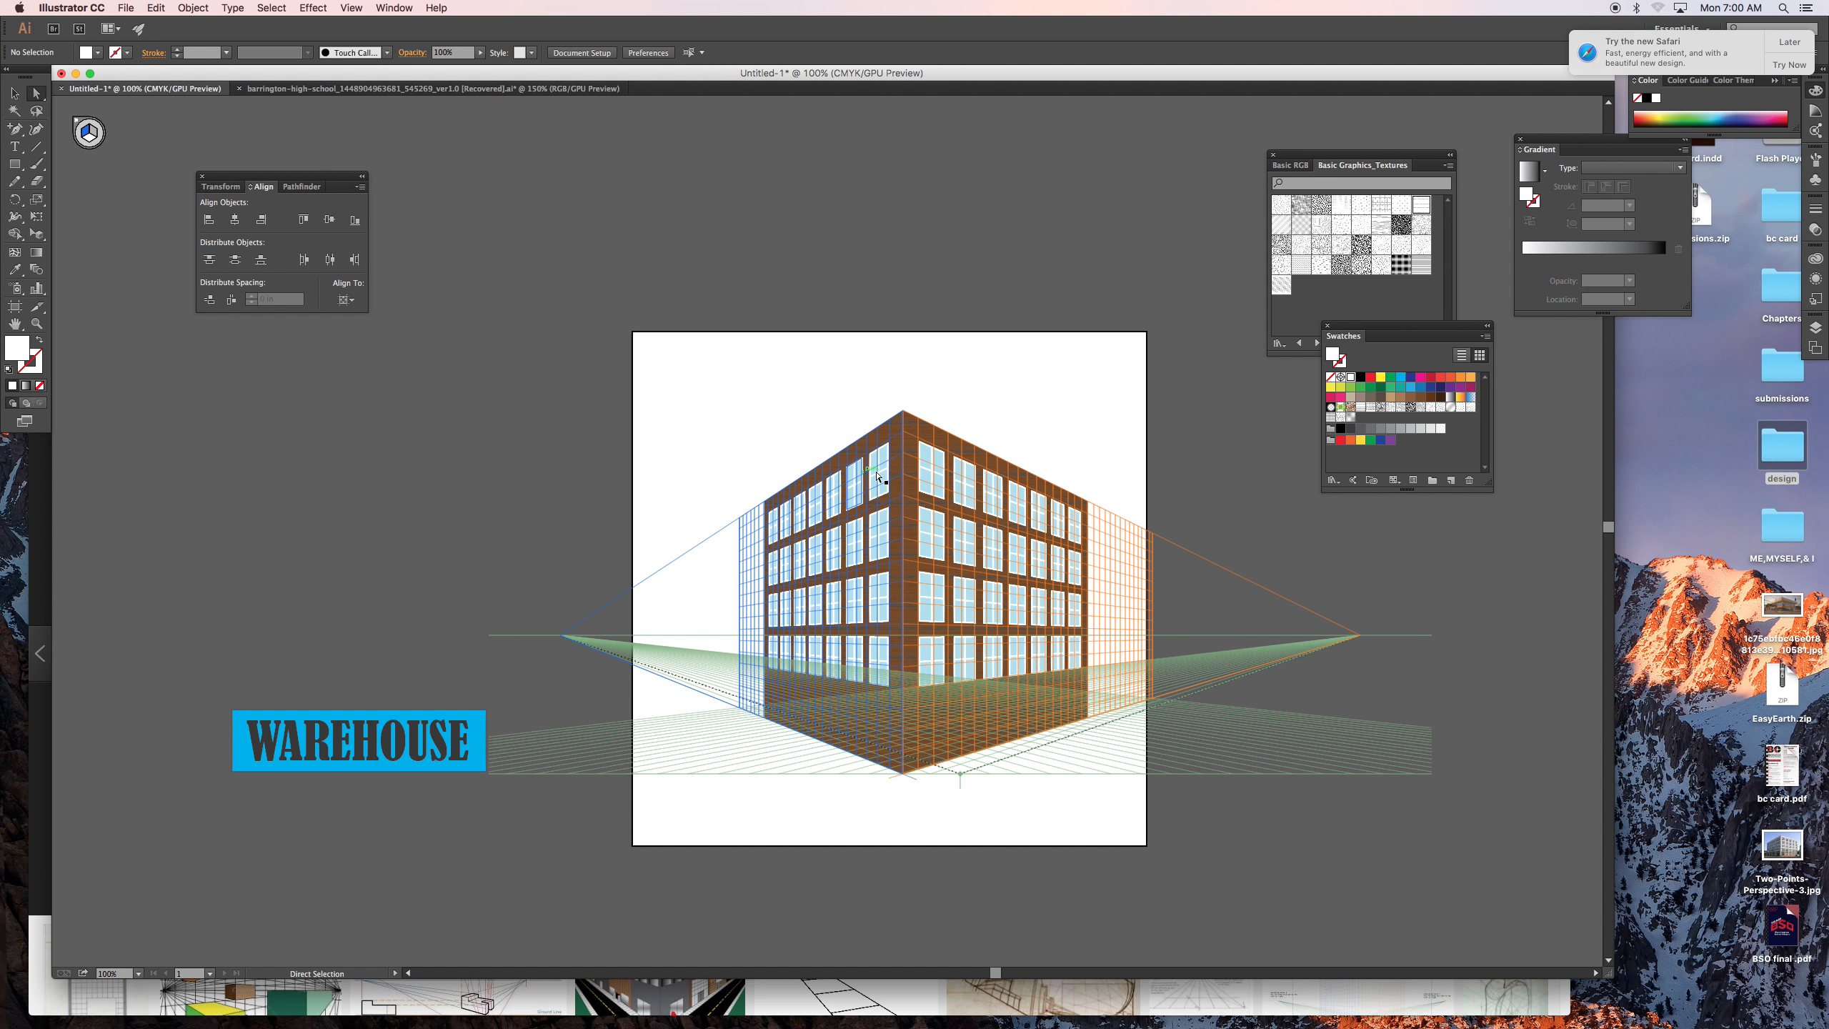
- Delete the light blue panes of every window in the left wall's top row
{"action": "left_click", "coordinate": [889, 481]}
{"action": "key", "text": "Delete"}
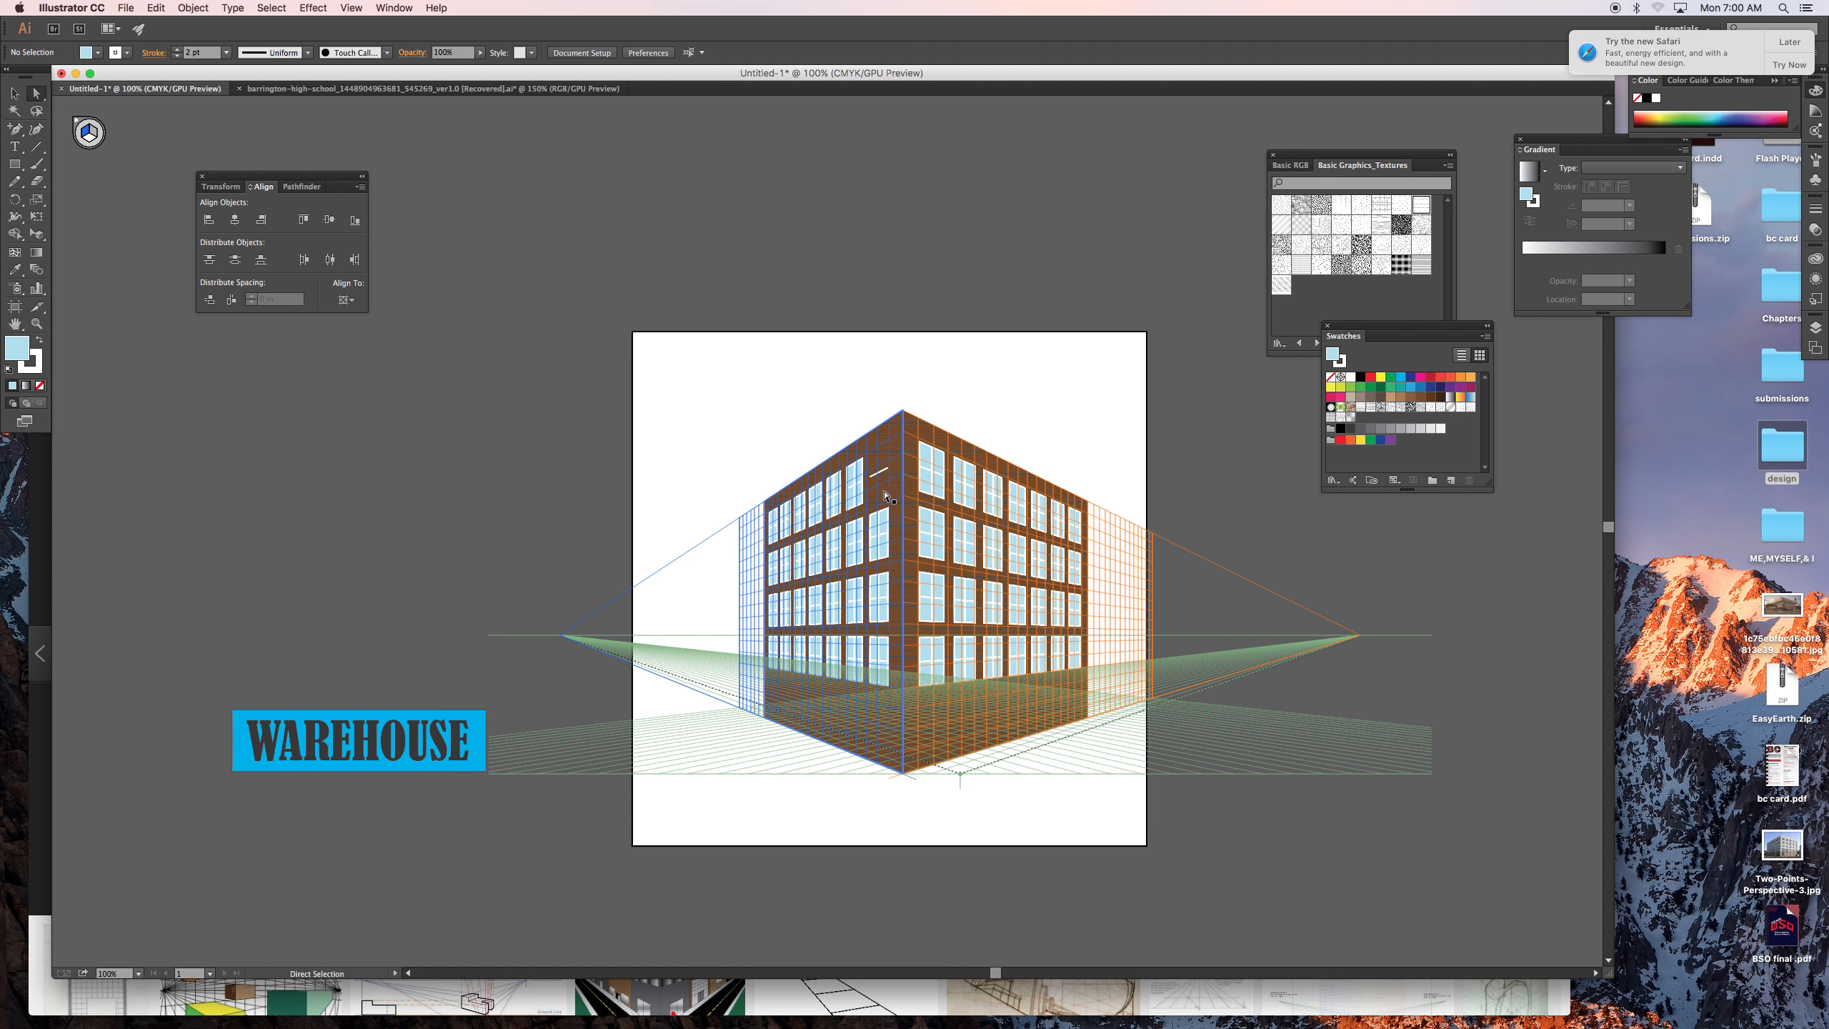
{"action": "left_click_drag", "start_coordinate": [706, 789], "coordinate": [832, 434]}
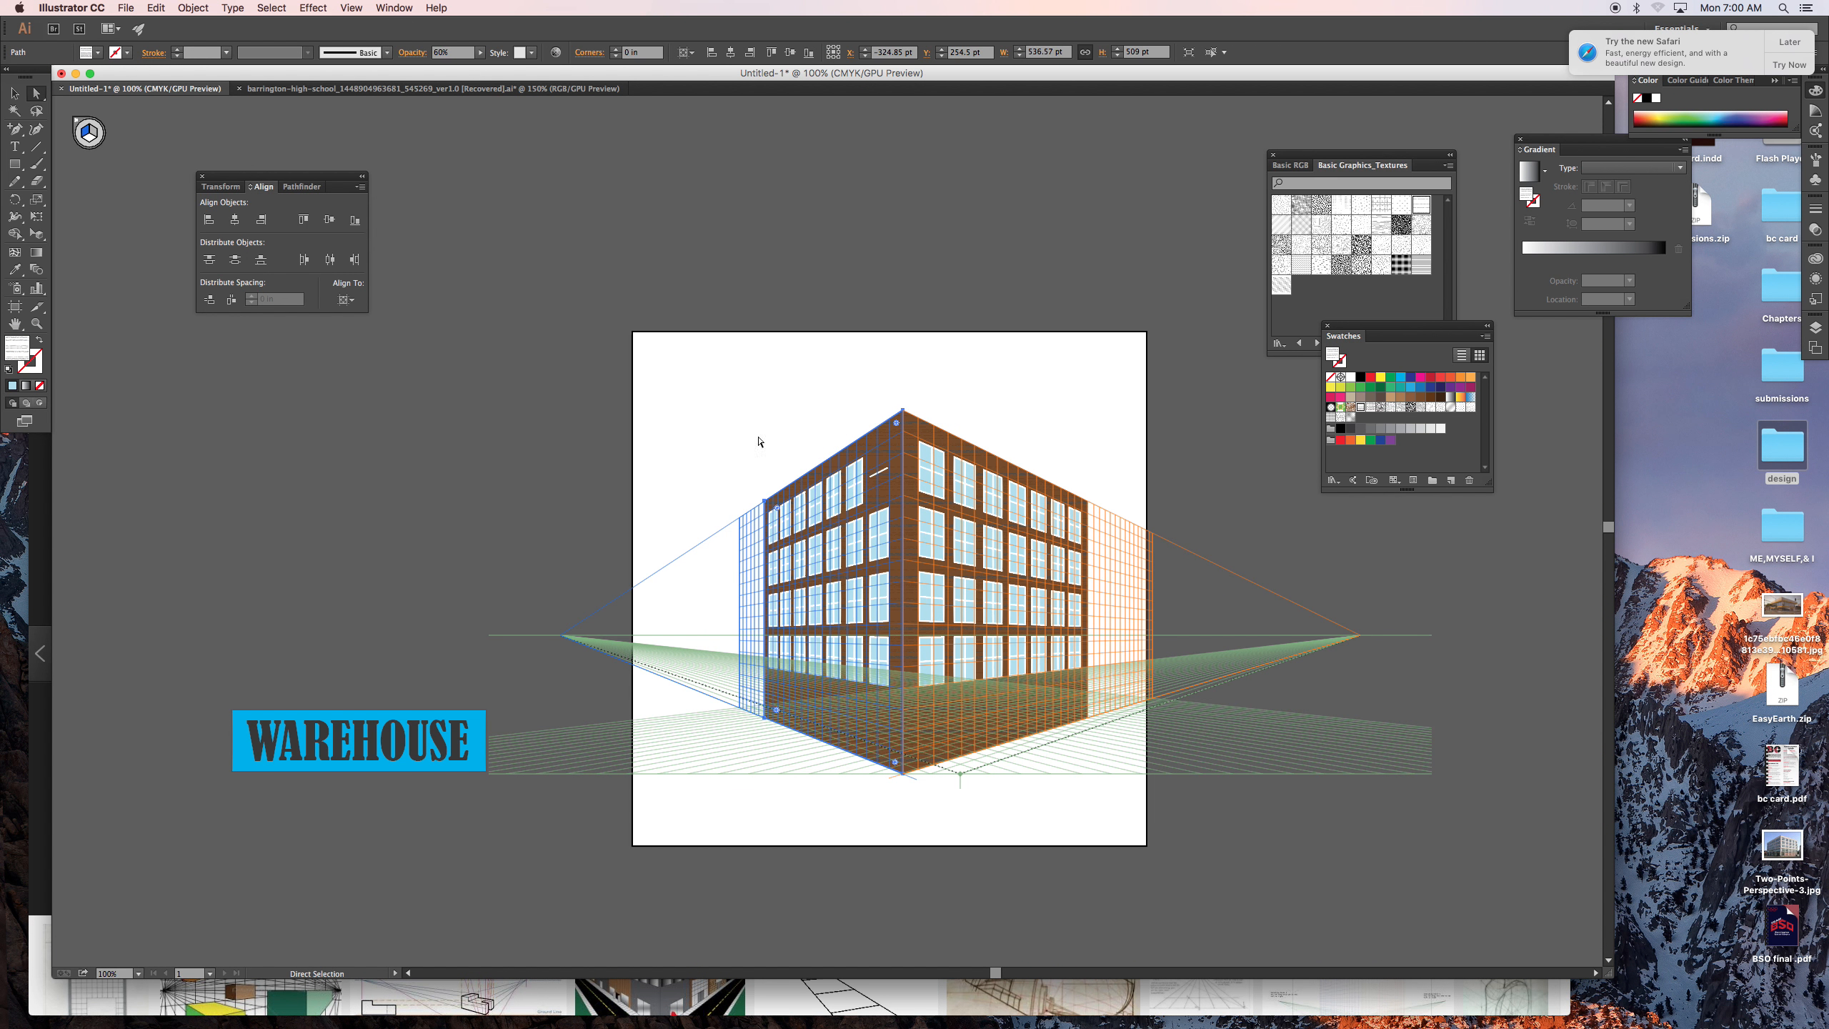
{"action": "left_click", "coordinate": [856, 503]}
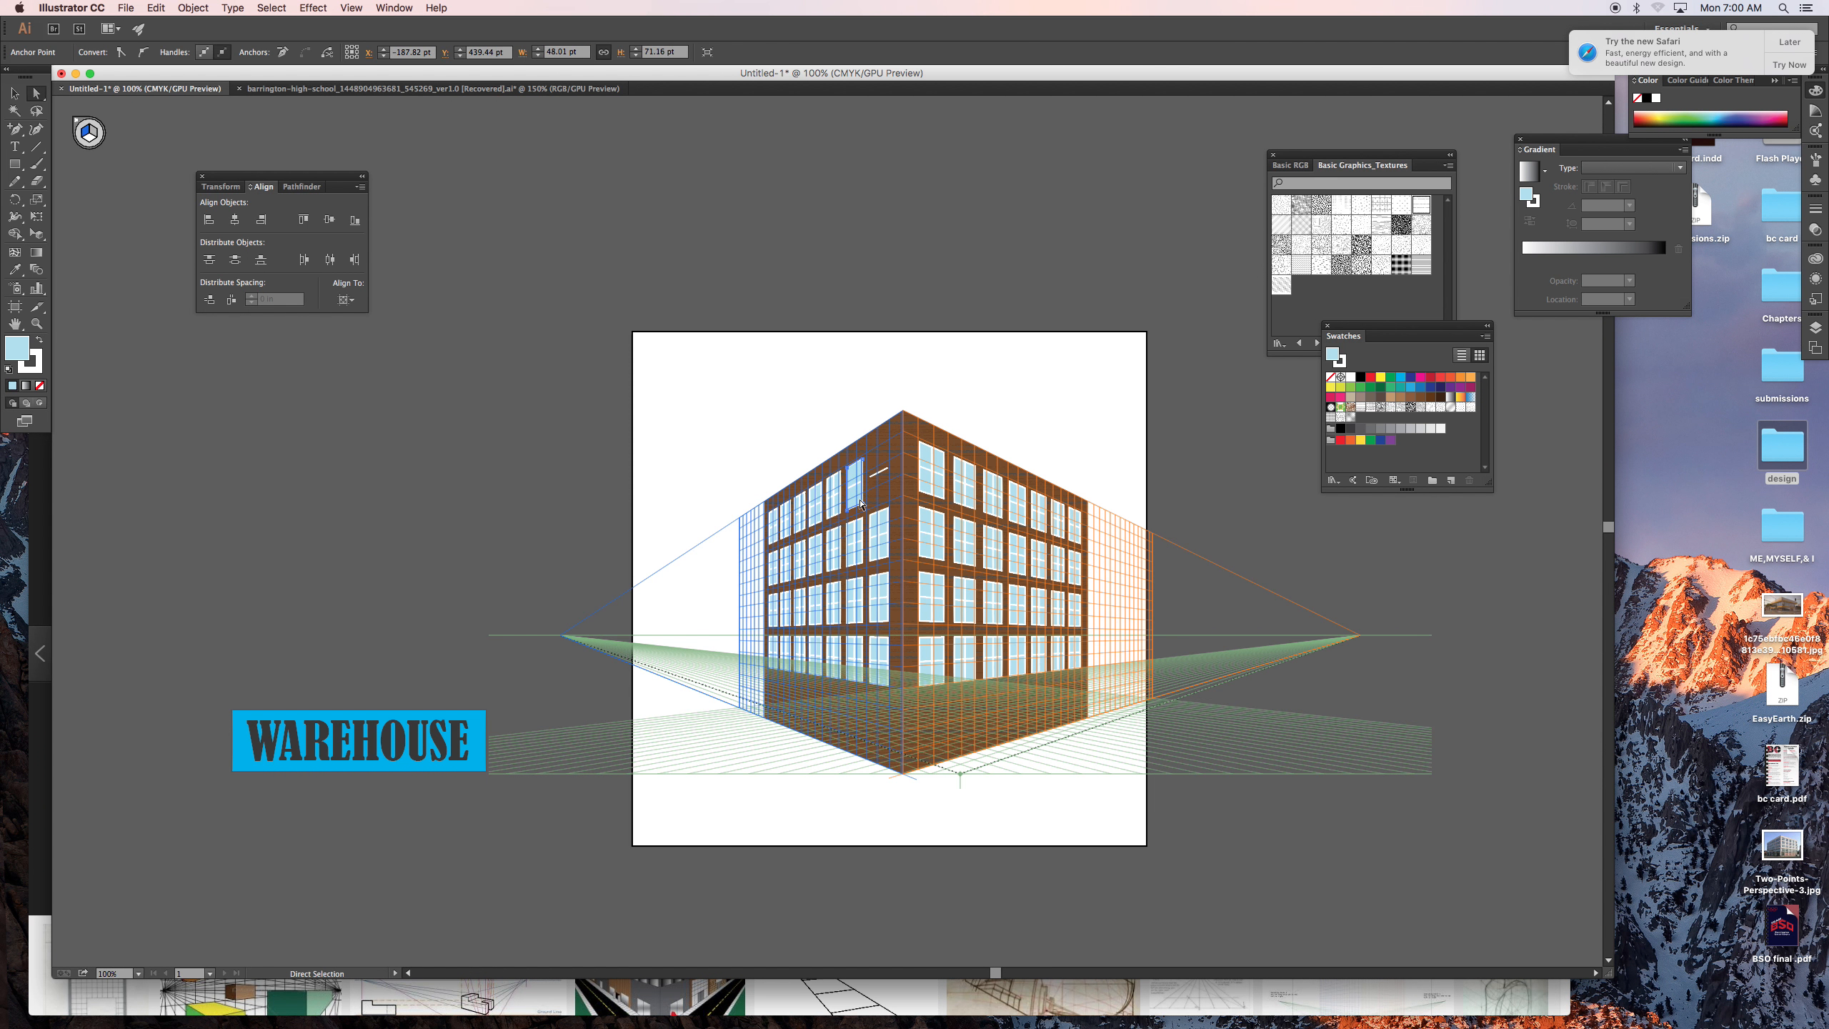
{"action": "key", "text": "Delete"}
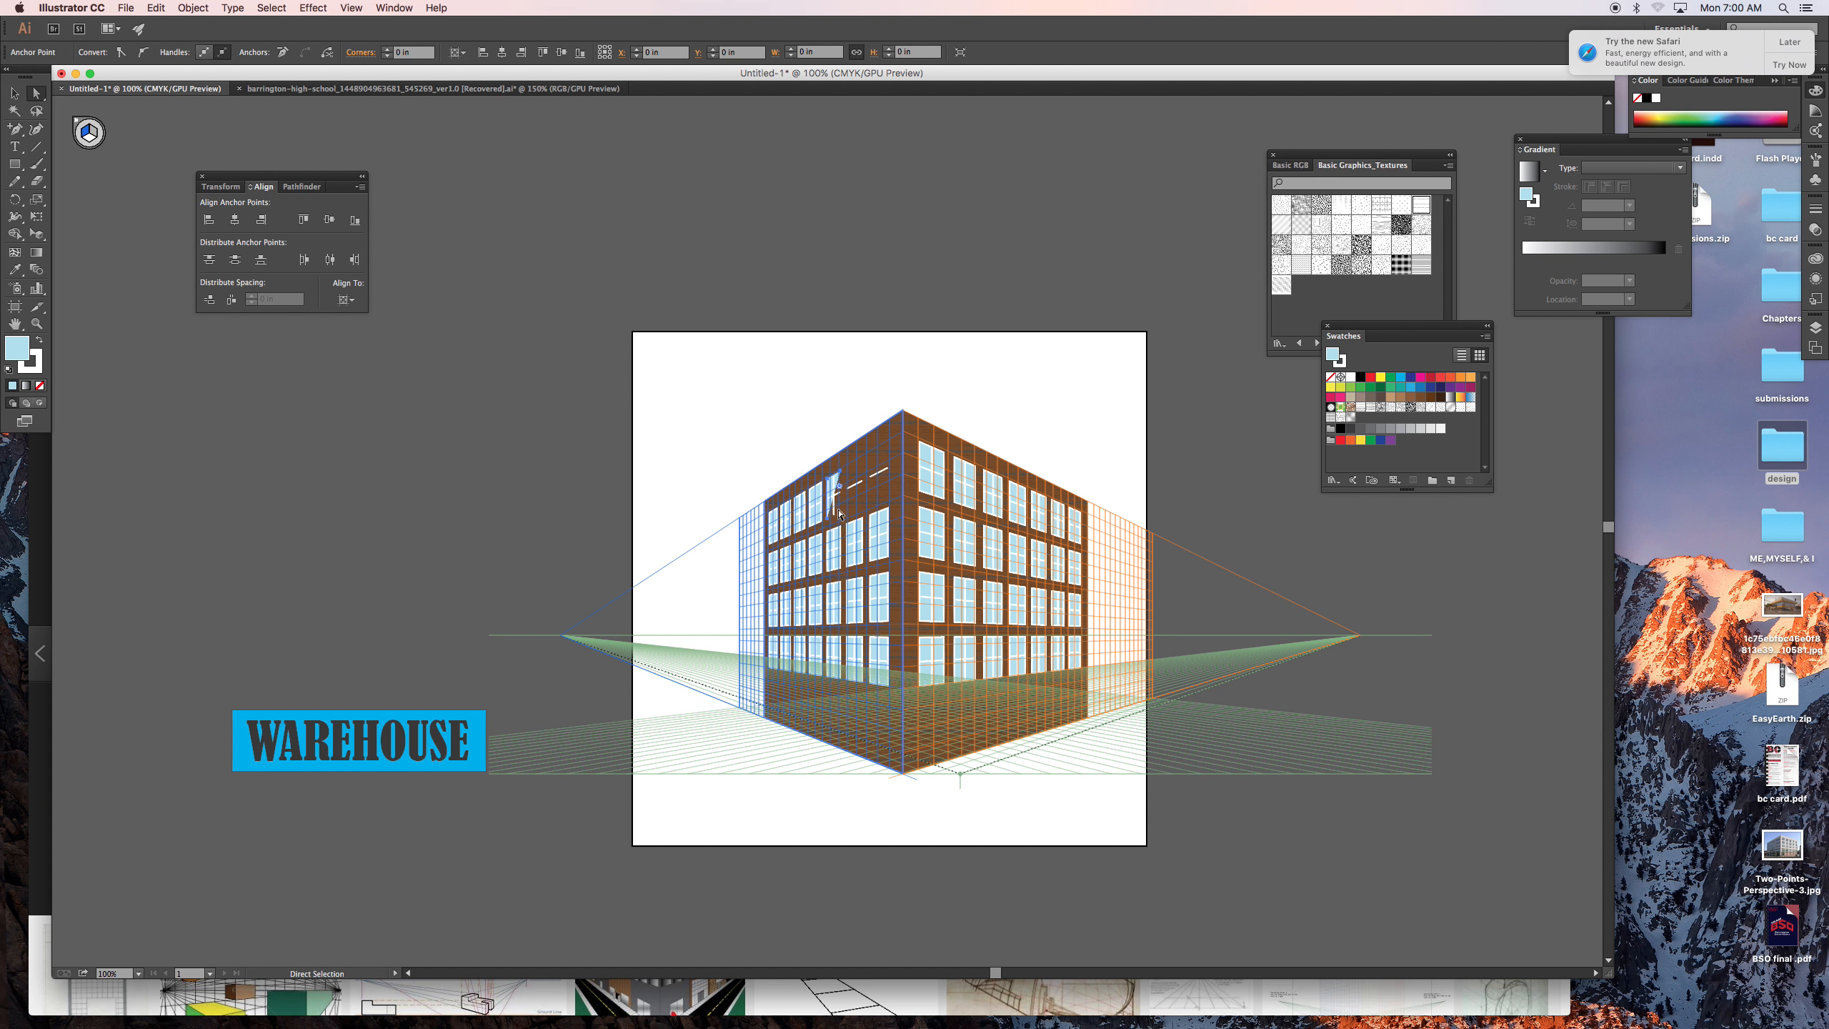
{"action": "left_click", "coordinate": [820, 517]}
{"action": "key", "text": "Delete"}
{"action": "key", "text": "Delete"}
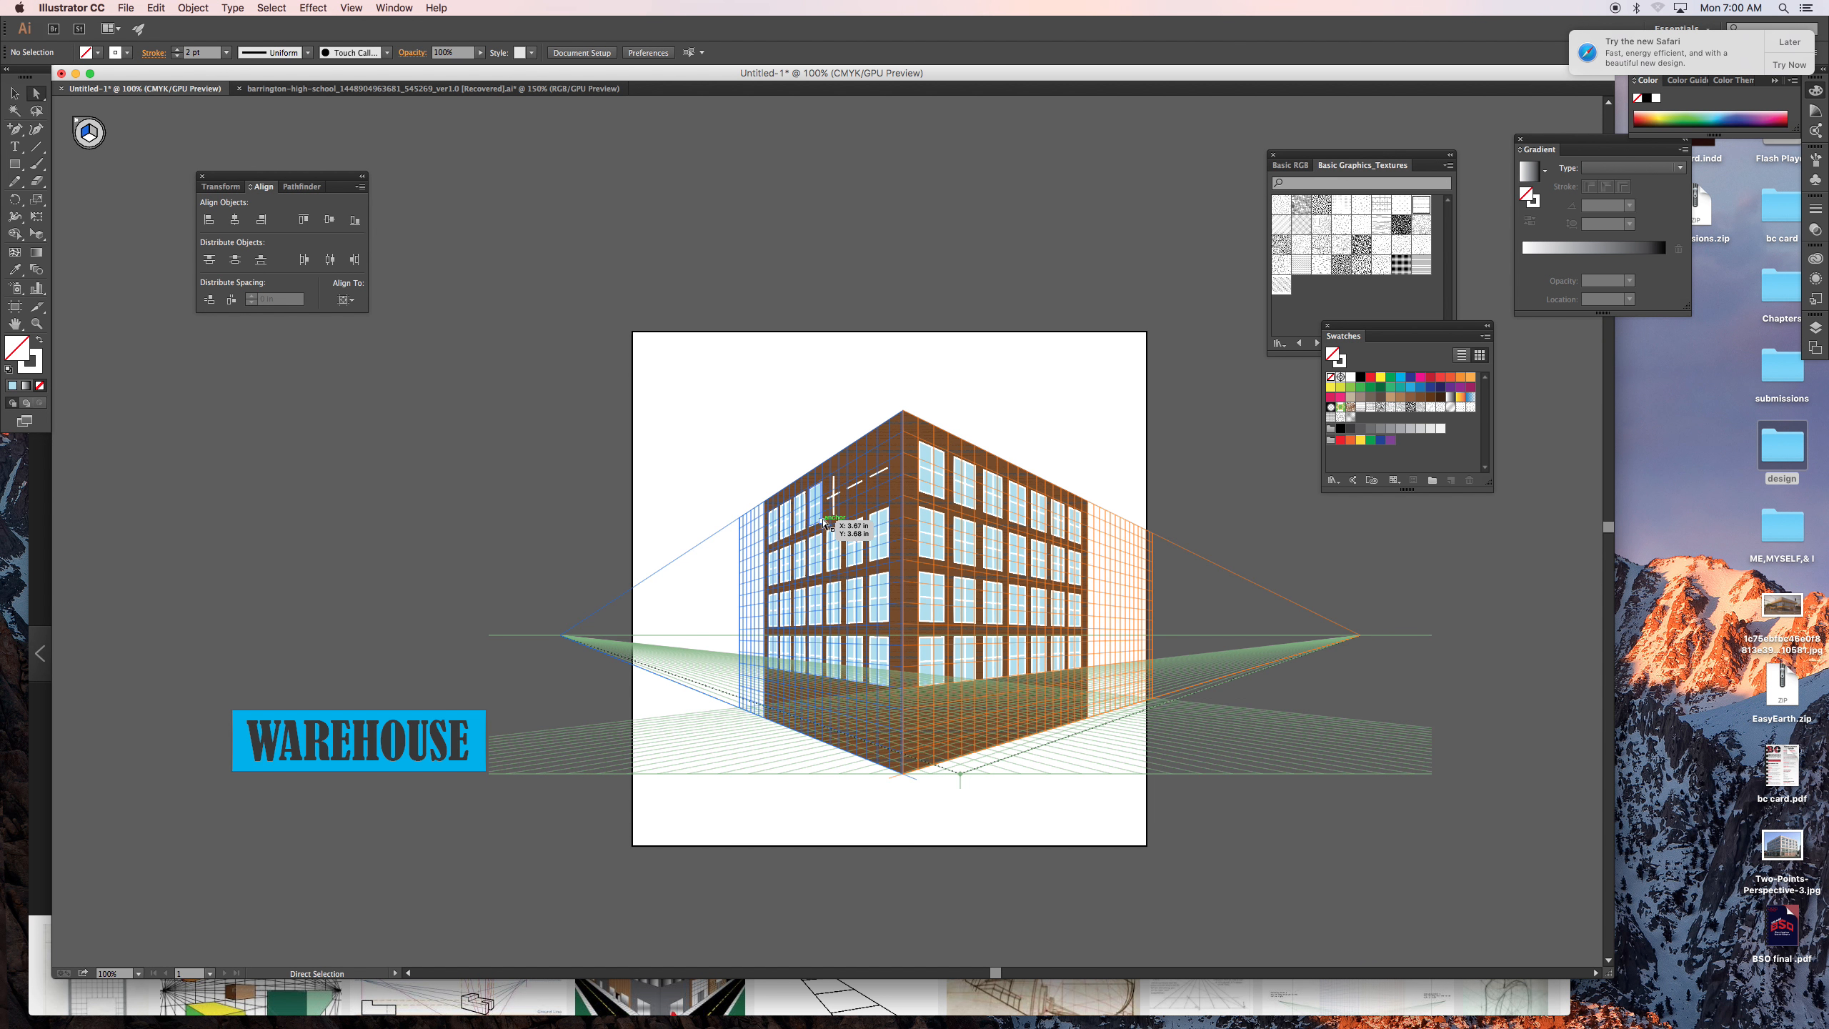
{"action": "left_click", "coordinate": [824, 524]}
{"action": "key", "text": "Delete"}
{"action": "key", "text": "Delete"}
{"action": "left_click", "coordinate": [803, 527]}
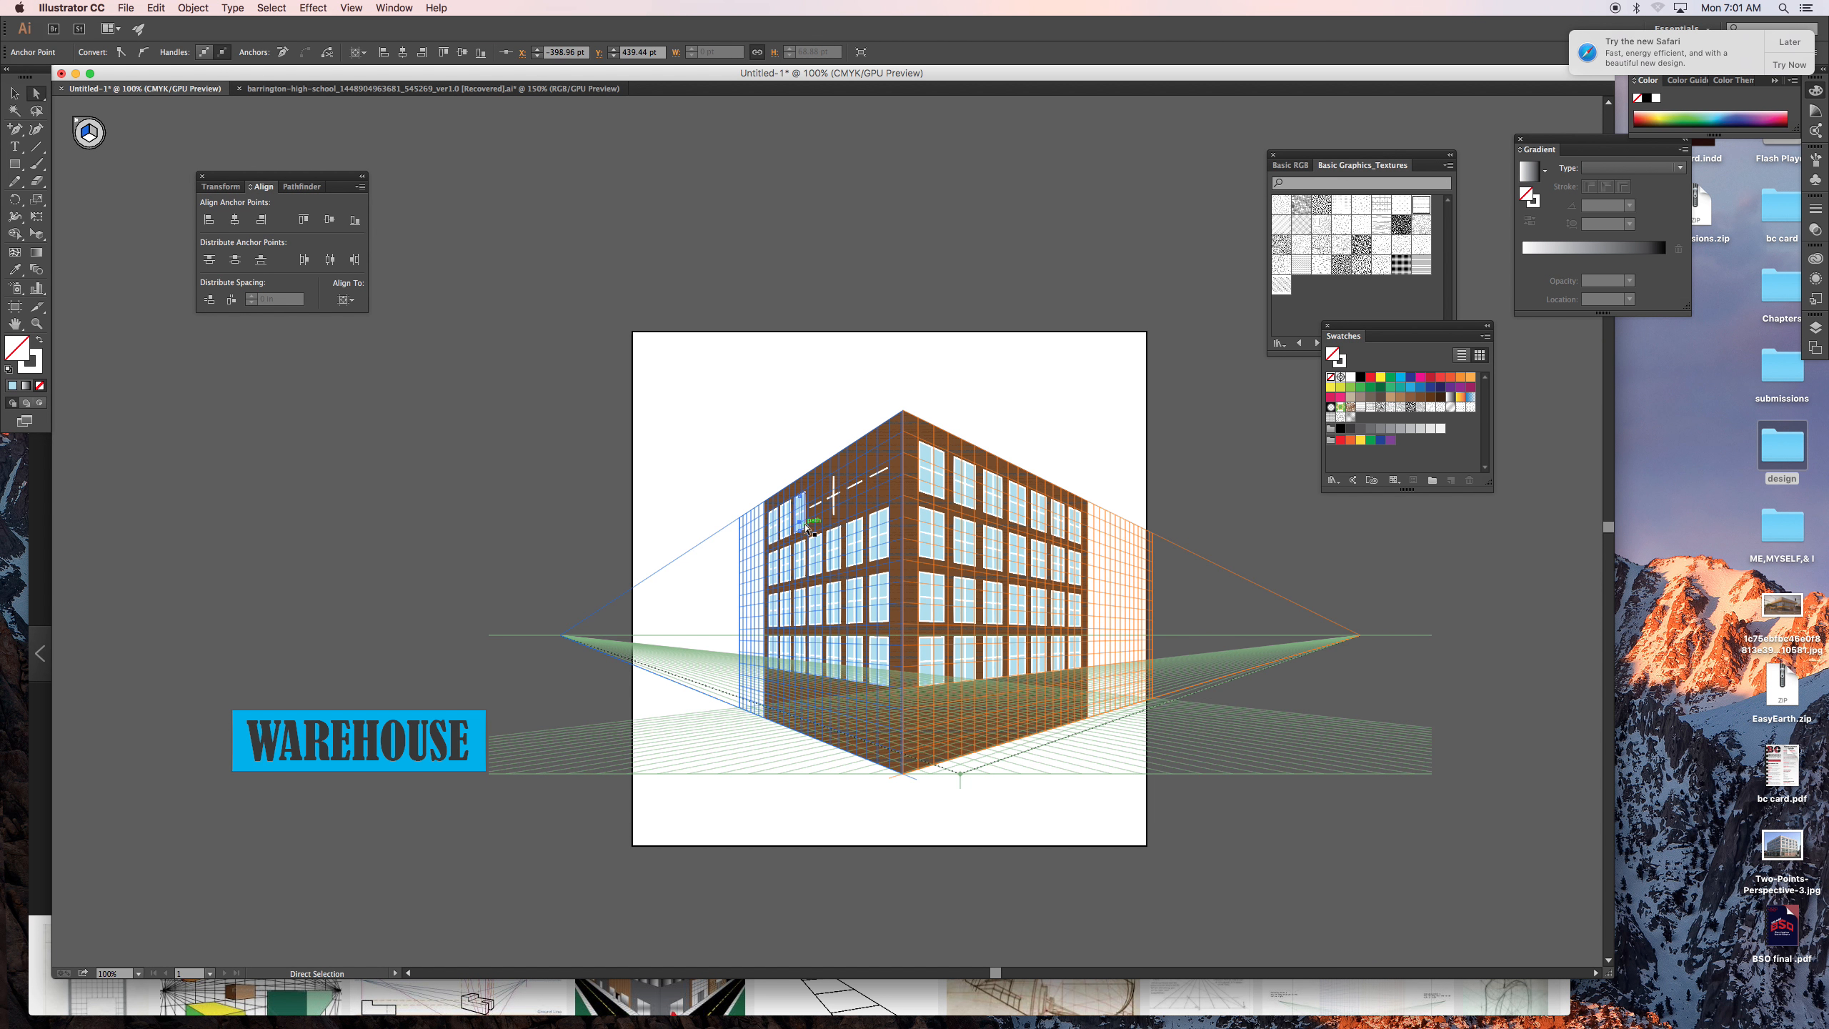
{"action": "key", "text": "Delete"}
{"action": "left_click", "coordinate": [792, 534]}
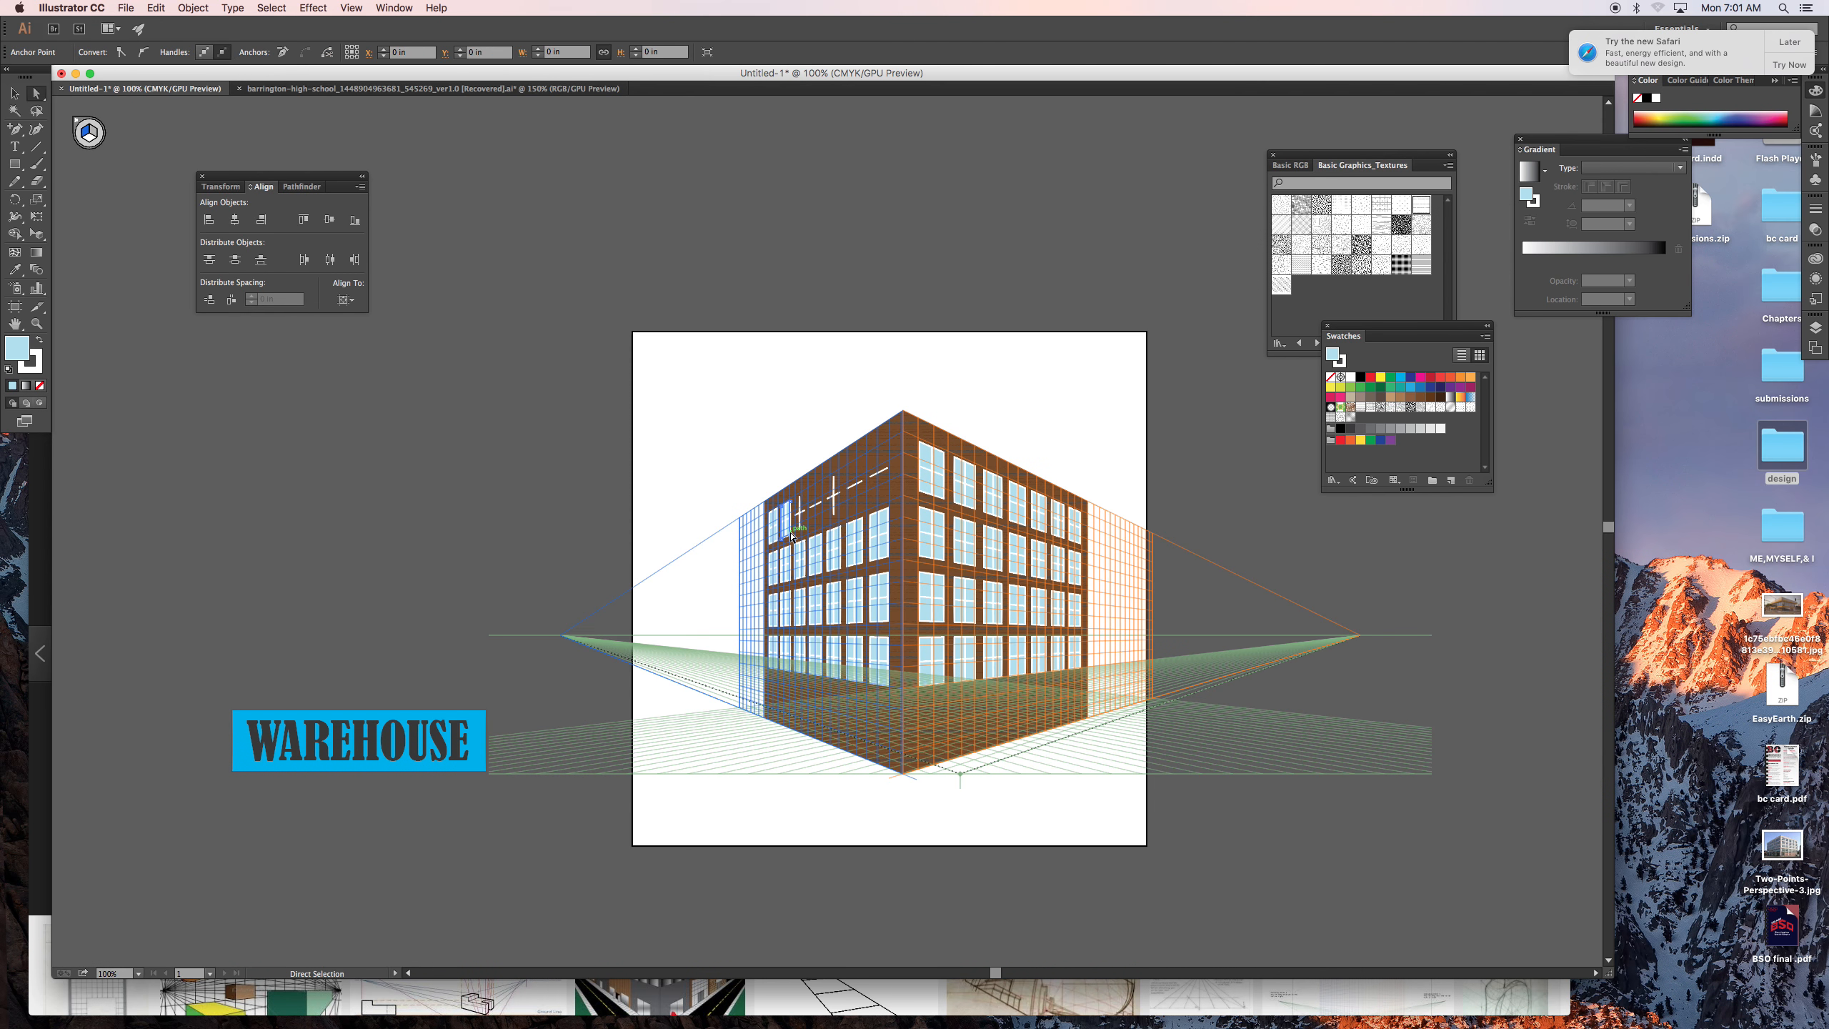
{"action": "key", "text": "Delete"}
{"action": "left_click", "coordinate": [780, 543]}
{"action": "key", "text": "Delete"}
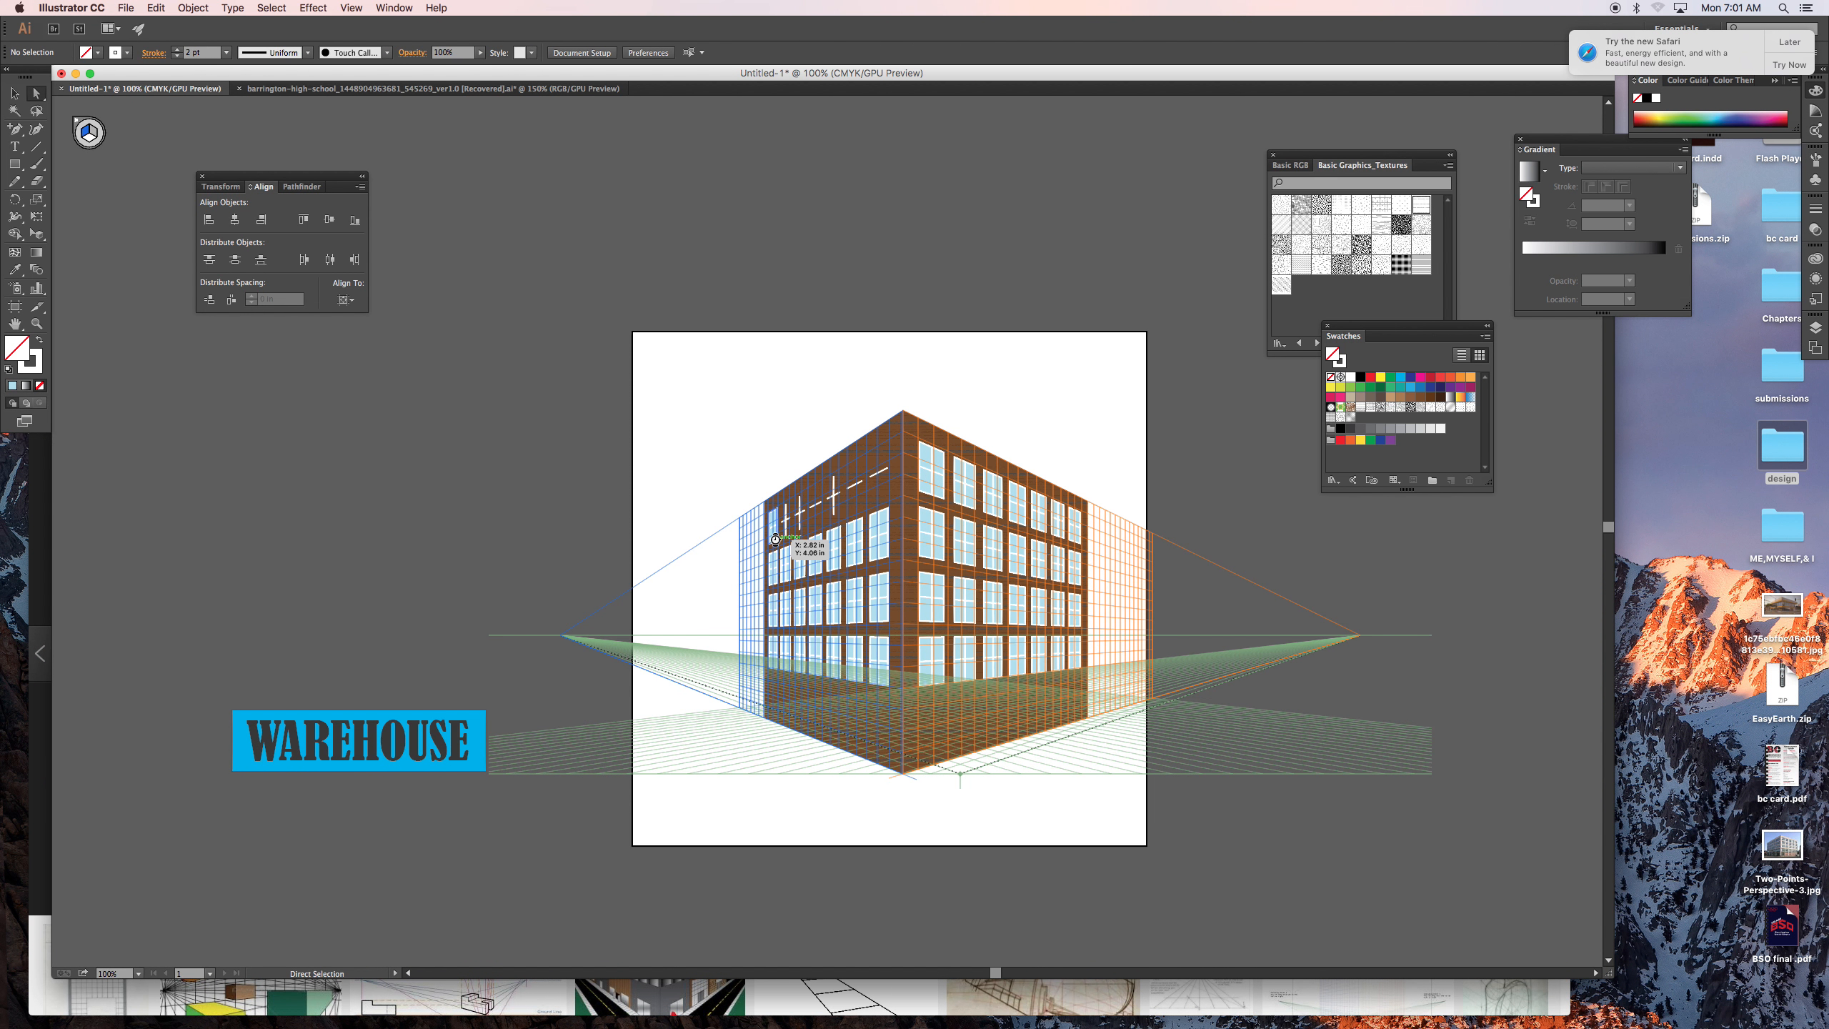
{"action": "left_click", "coordinate": [779, 536]}
{"action": "key", "text": "Delete"}
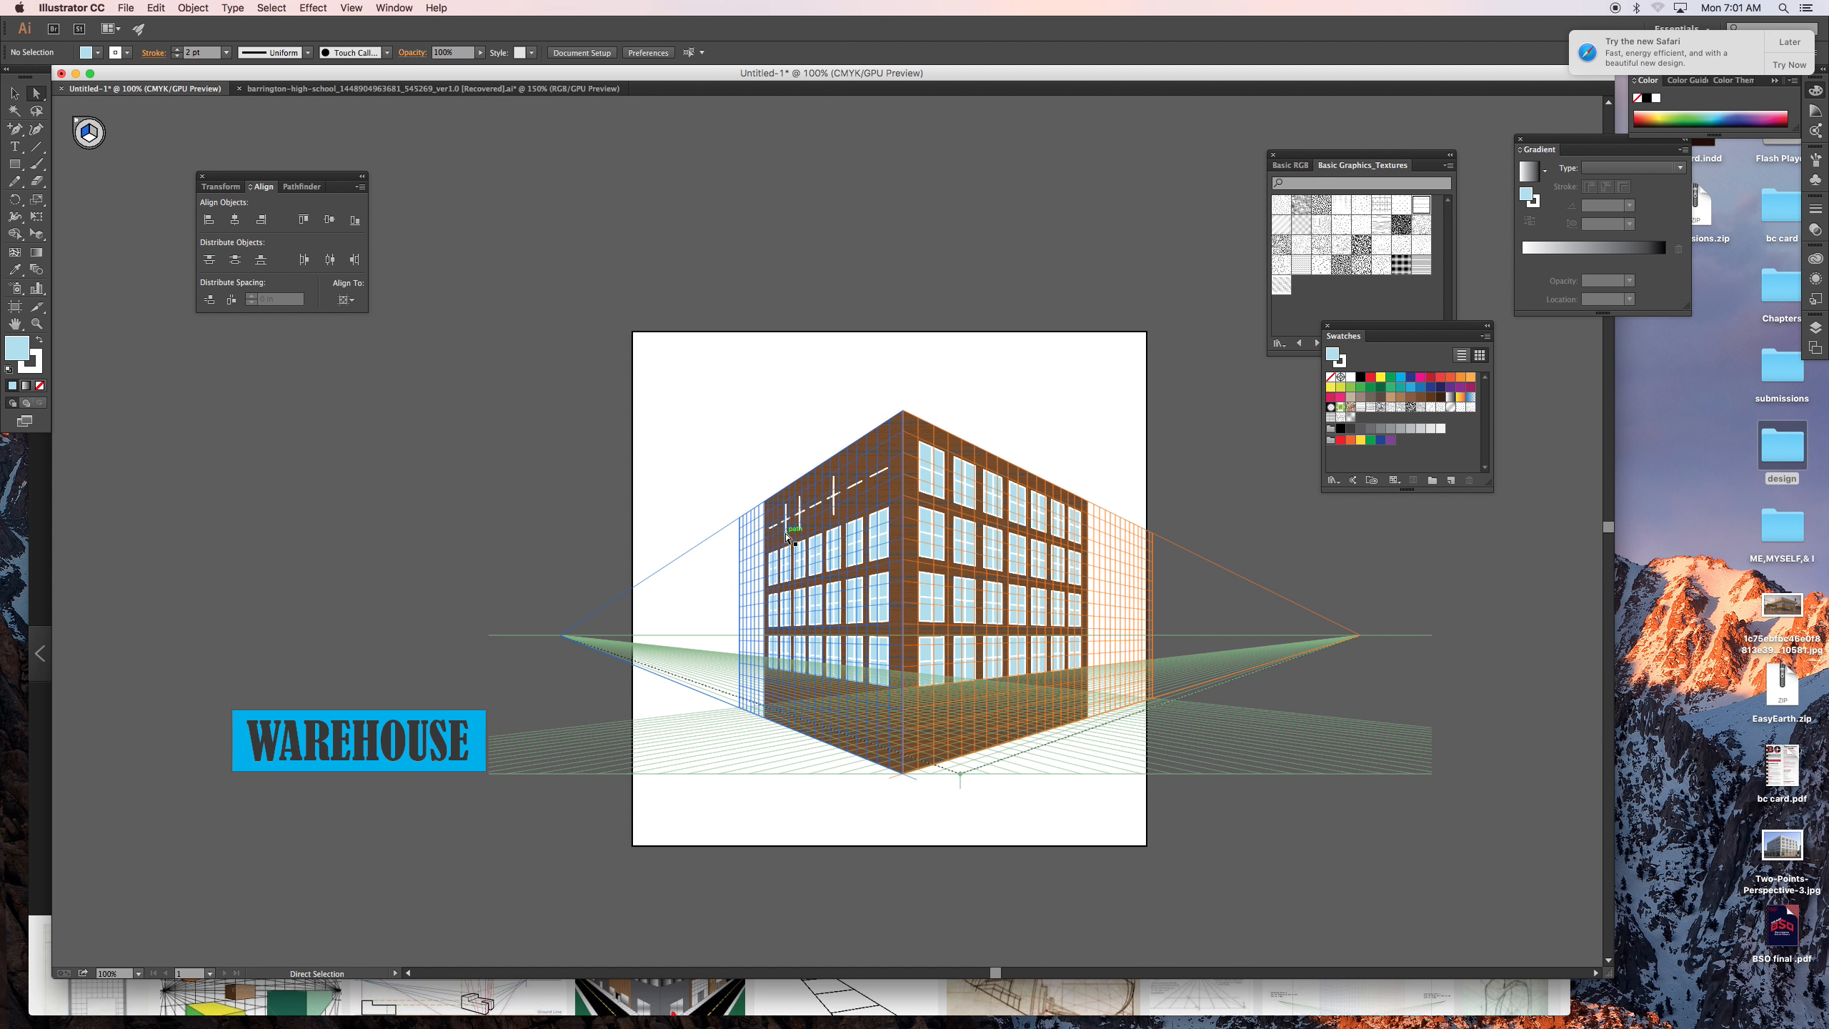
- Delete the leftover vertical white window bars from the left wall's top row
{"action": "left_click", "coordinate": [800, 531]}
{"action": "key", "text": "Delete"}
{"action": "left_click", "coordinate": [837, 516]}
{"action": "key", "text": "Delete"}
{"action": "left_click", "coordinate": [835, 513]}
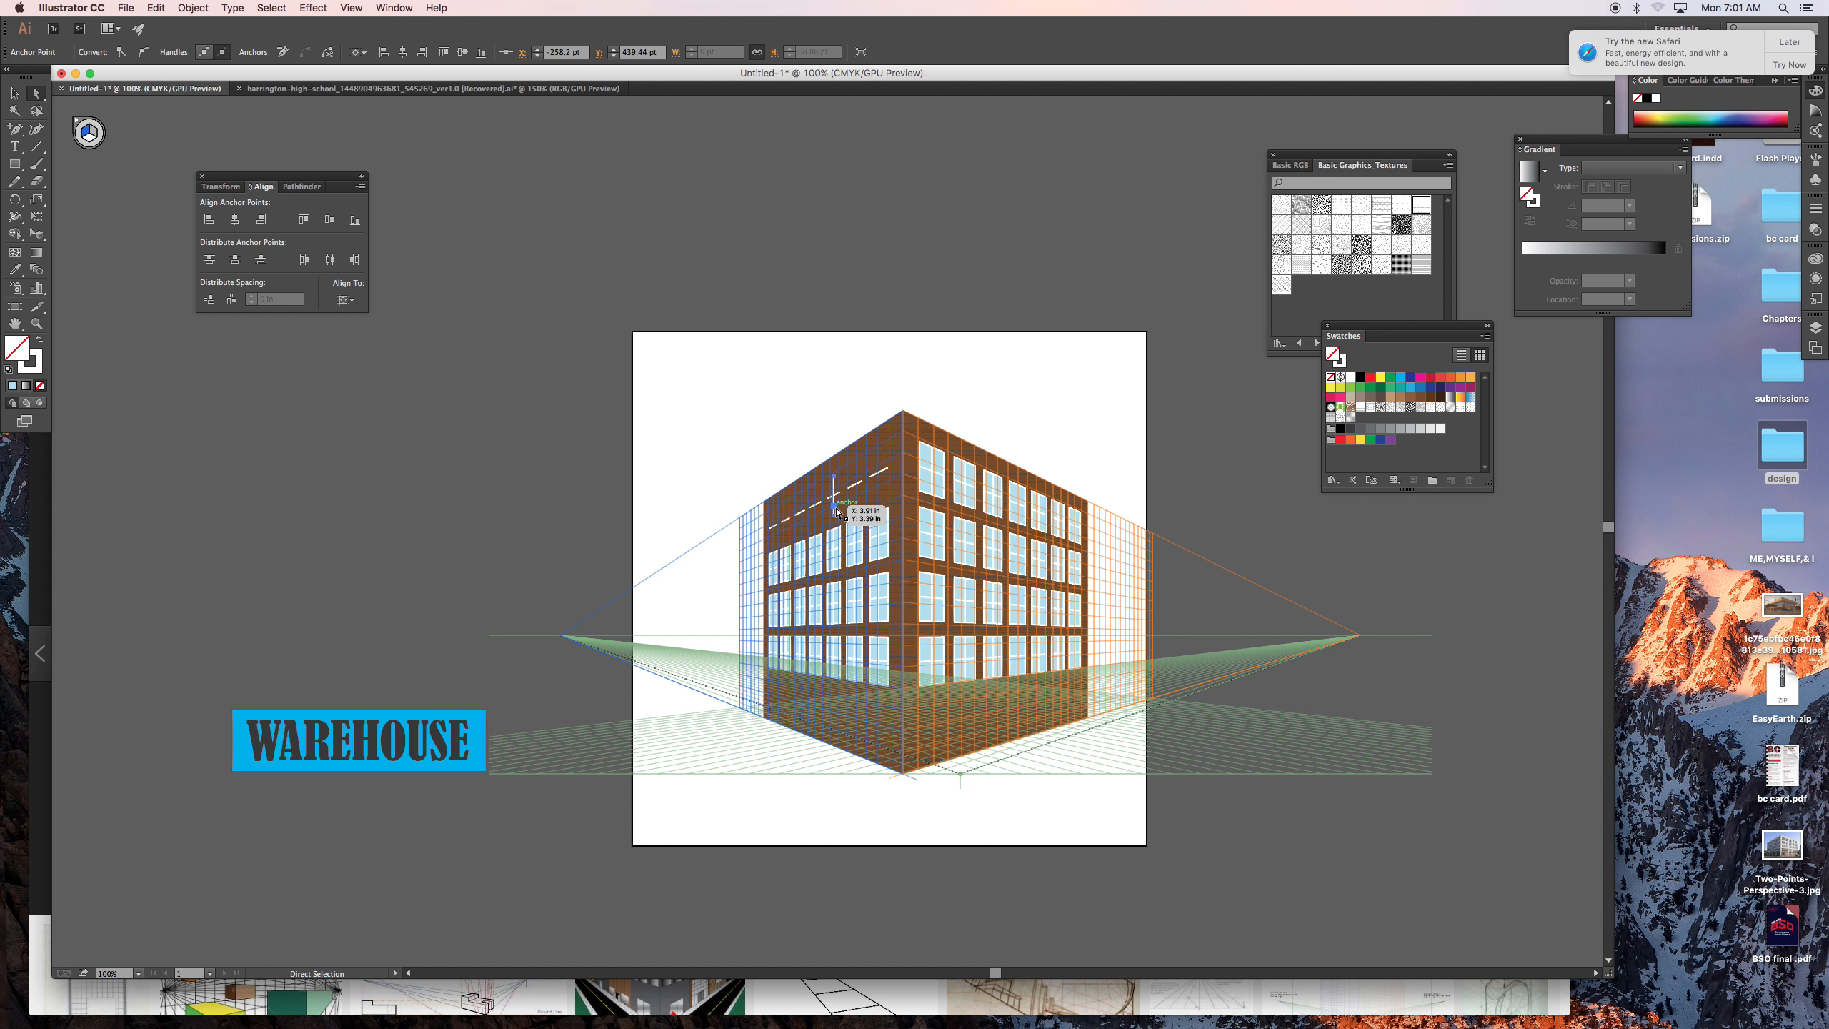
{"action": "key", "text": "Delete"}
{"action": "left_click", "coordinate": [843, 497]}
{"action": "key", "text": "Delete"}
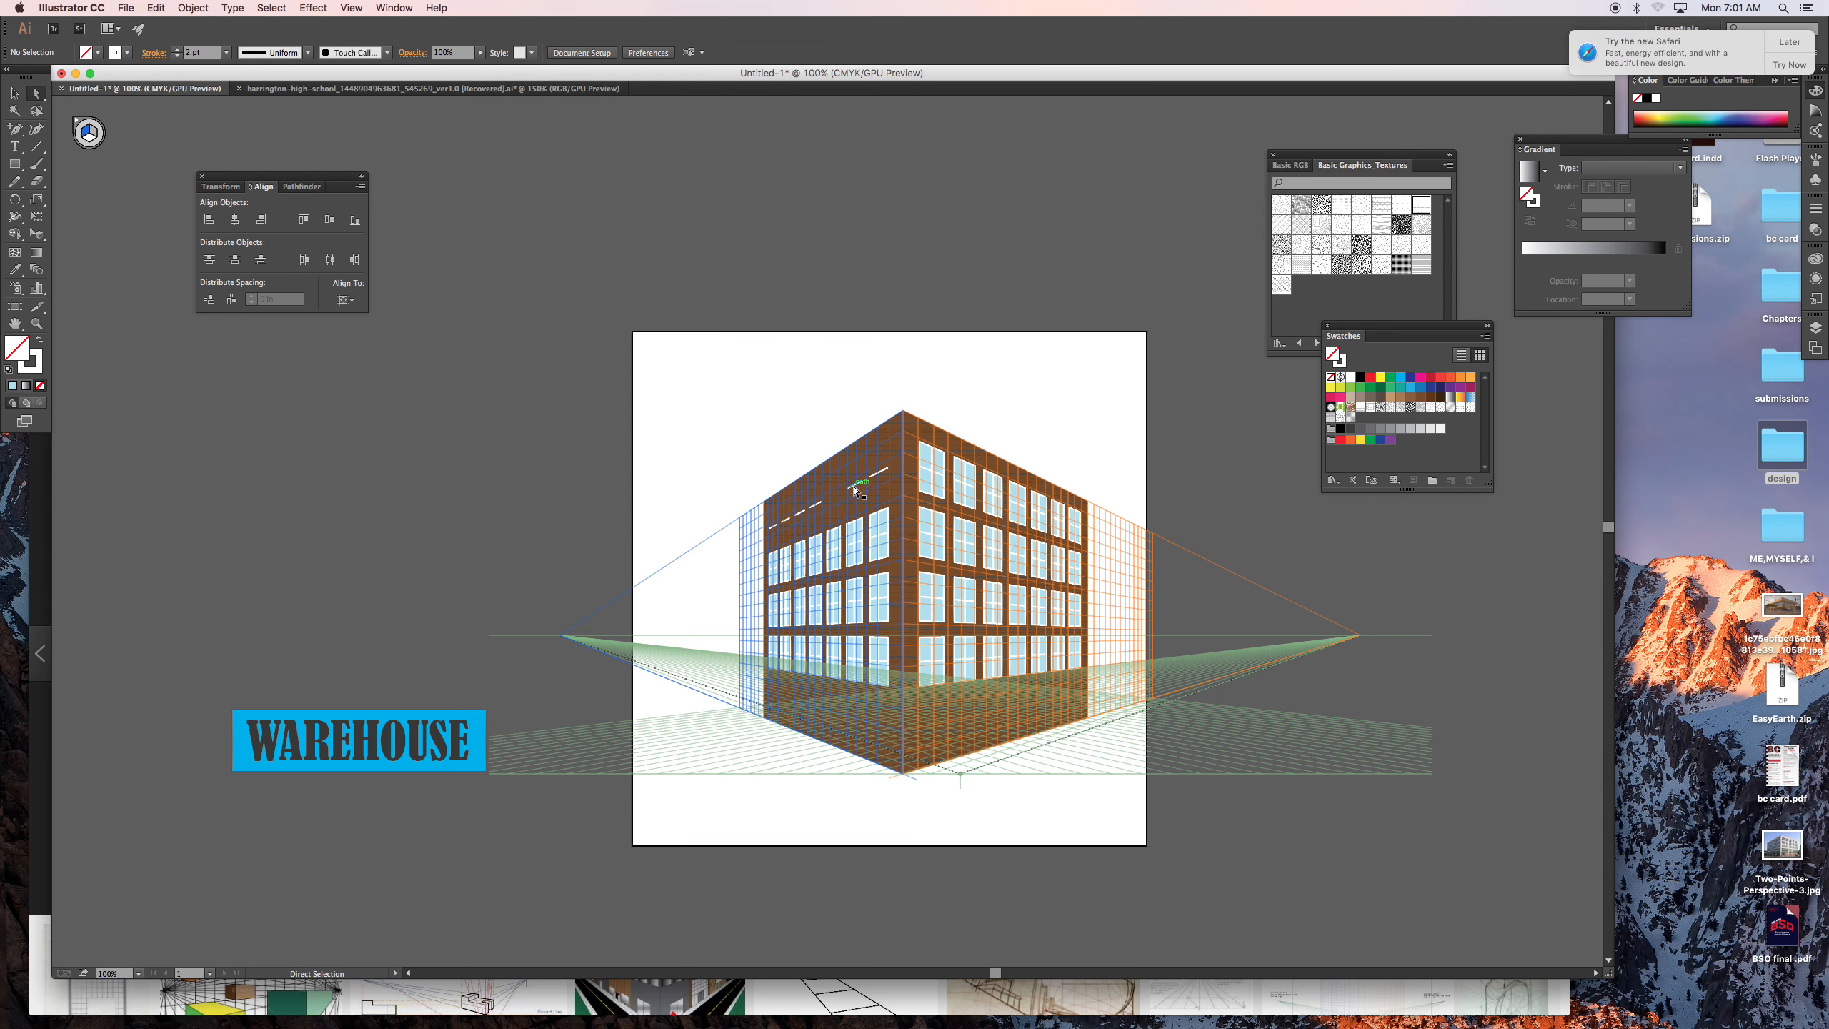
- Delete the remaining horizontal white window bars along the left wall's top row
{"action": "left_click", "coordinate": [858, 488]}
{"action": "key", "text": "Delete"}
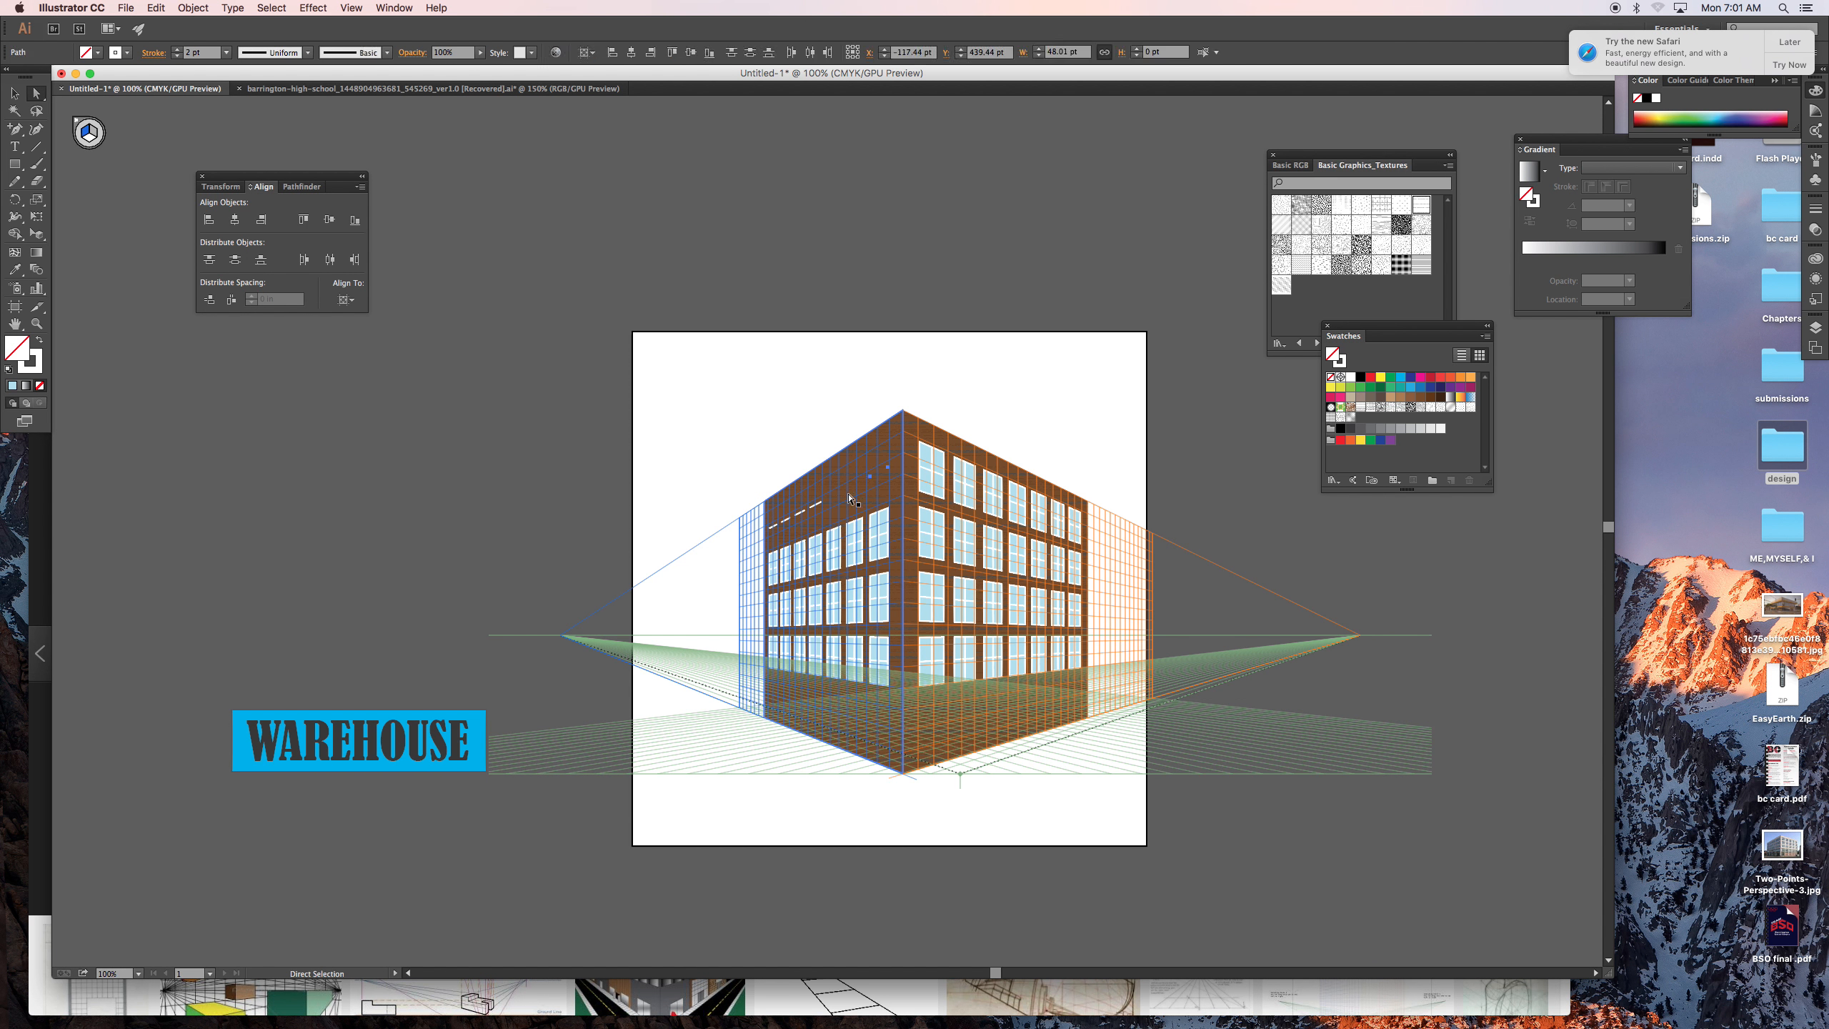
{"action": "left_click", "coordinate": [810, 511]}
{"action": "key", "text": "Delete"}
{"action": "left_click", "coordinate": [799, 519]}
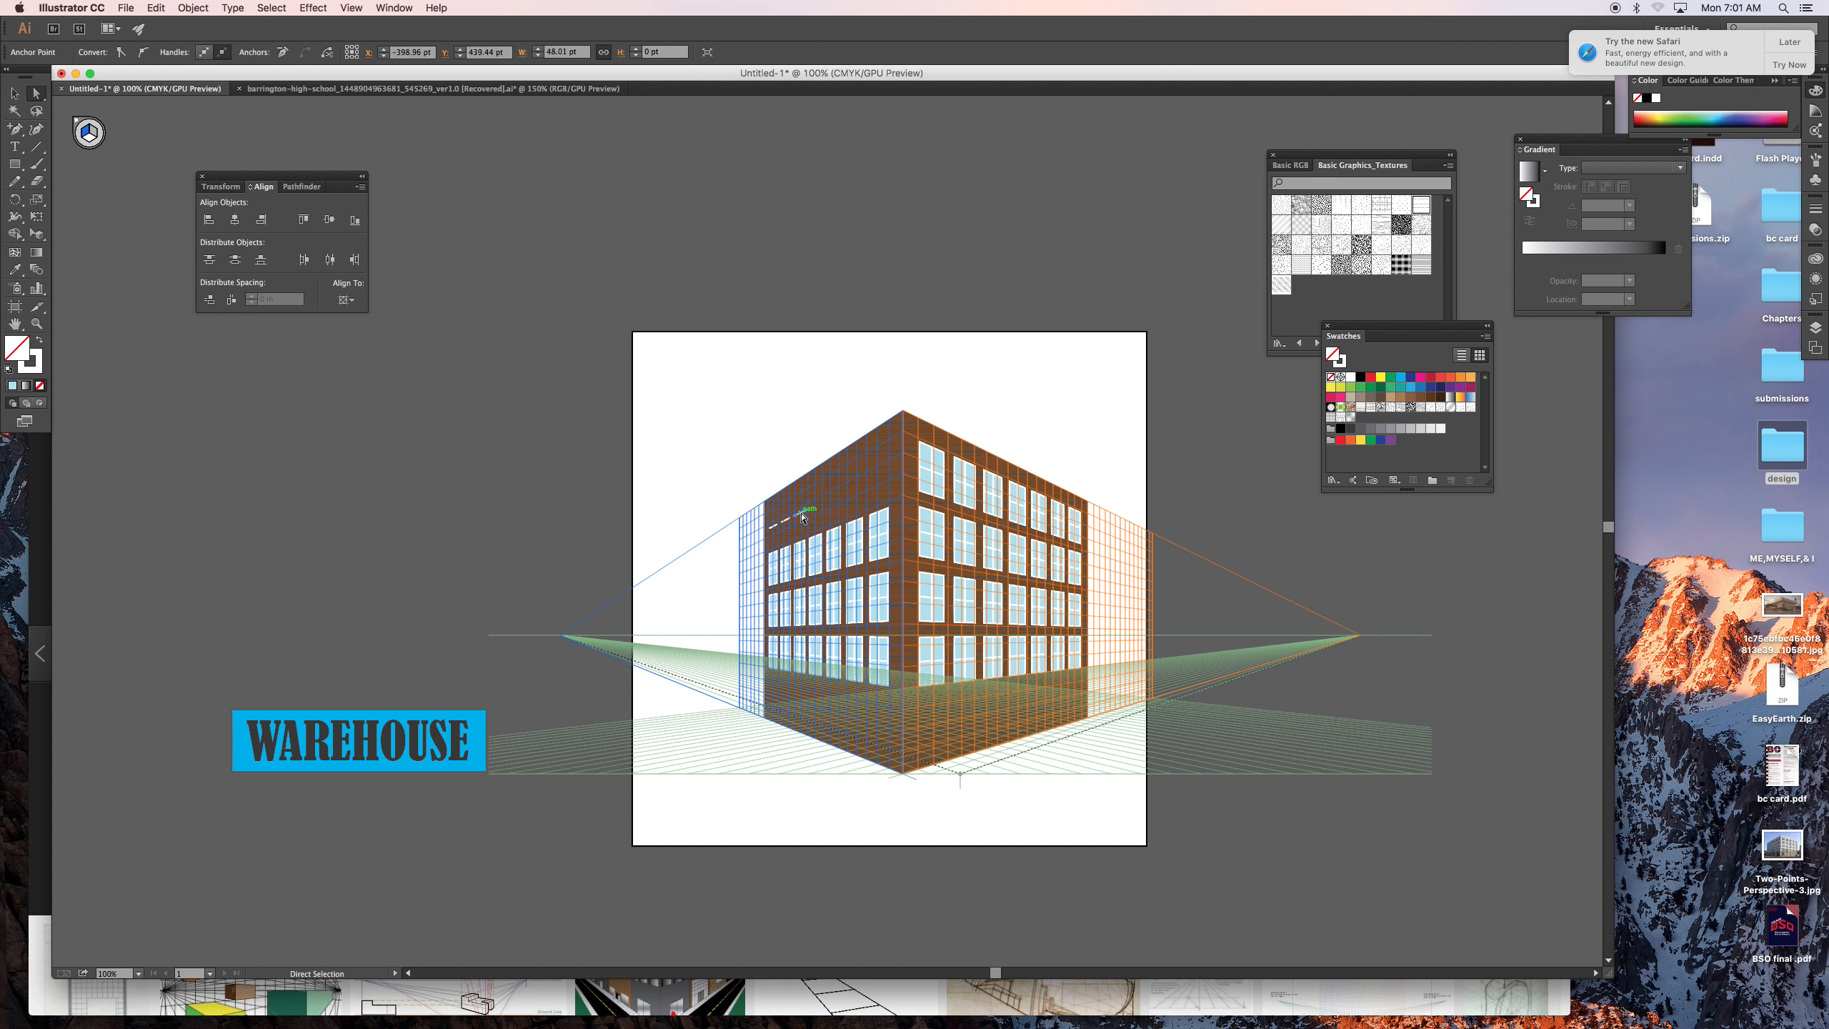
{"action": "key", "text": "Delete"}
{"action": "left_click", "coordinate": [789, 524]}
{"action": "key", "text": "Delete"}
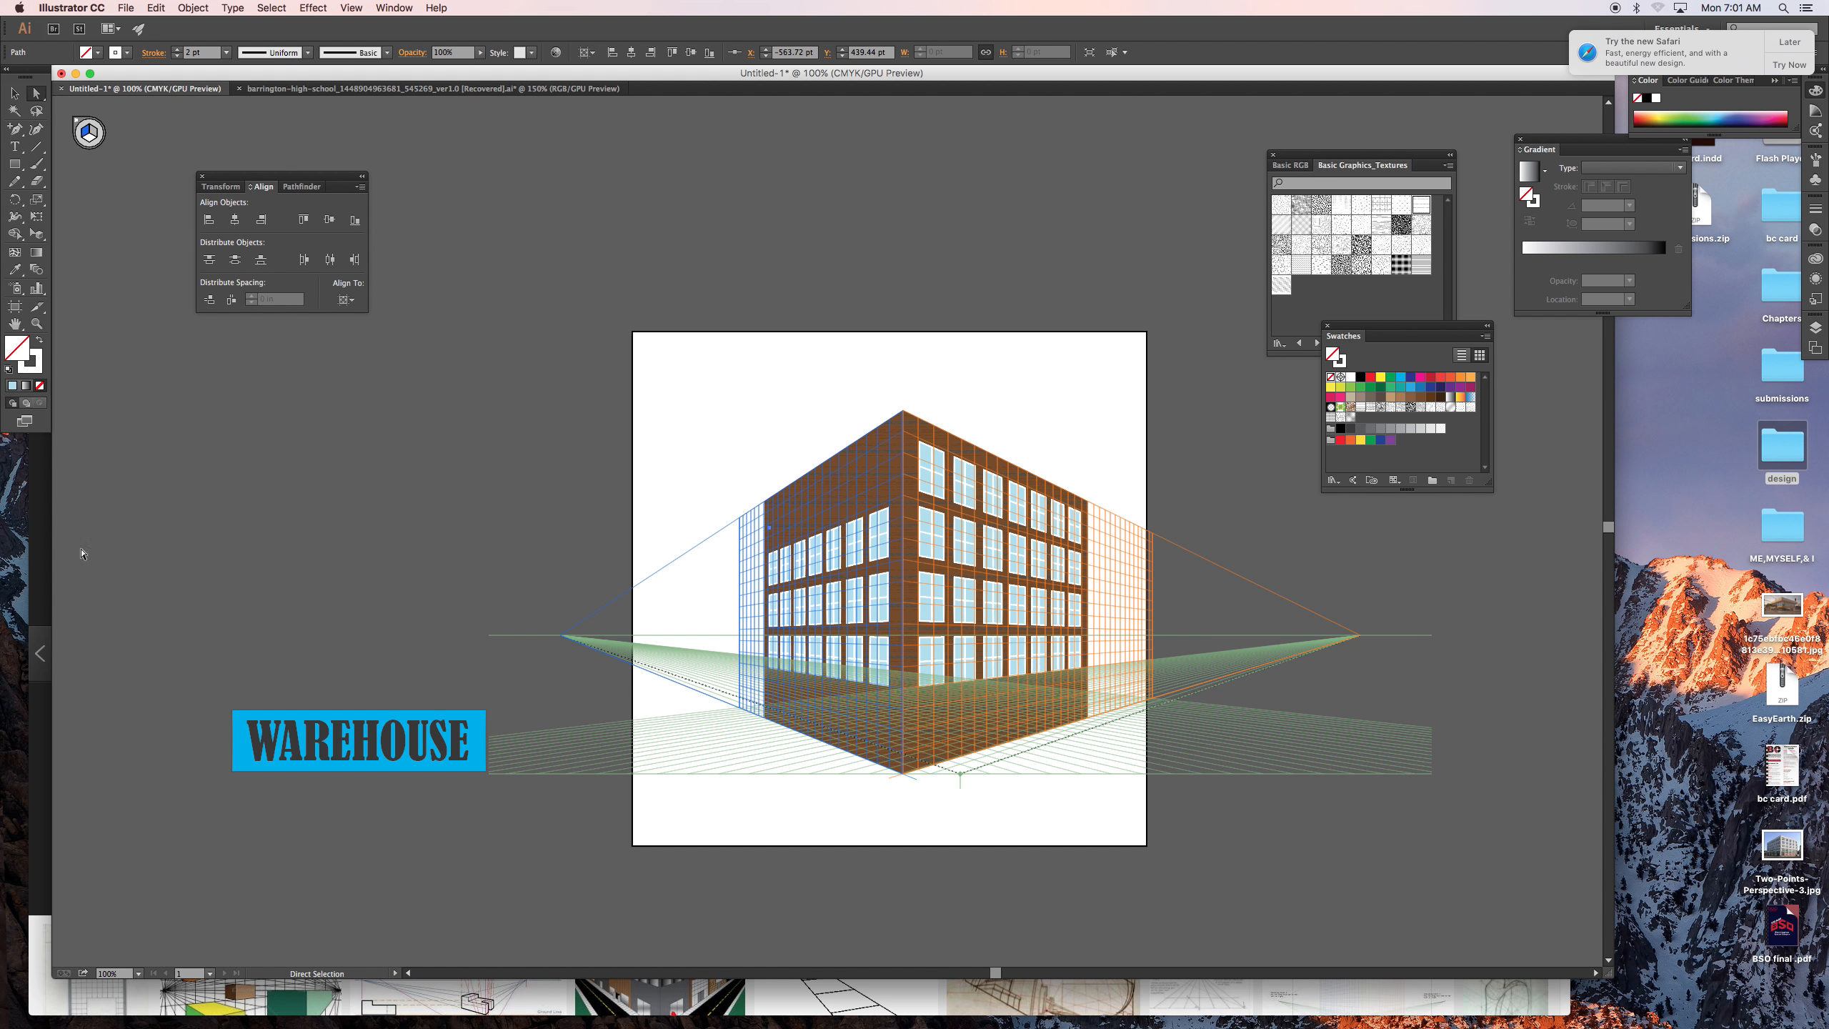
- Attach the blue WAREHOUSE sign in perspective to the cleared top of the left wall and hide the perspective grid
{"action": "left_click", "coordinate": [14, 94]}
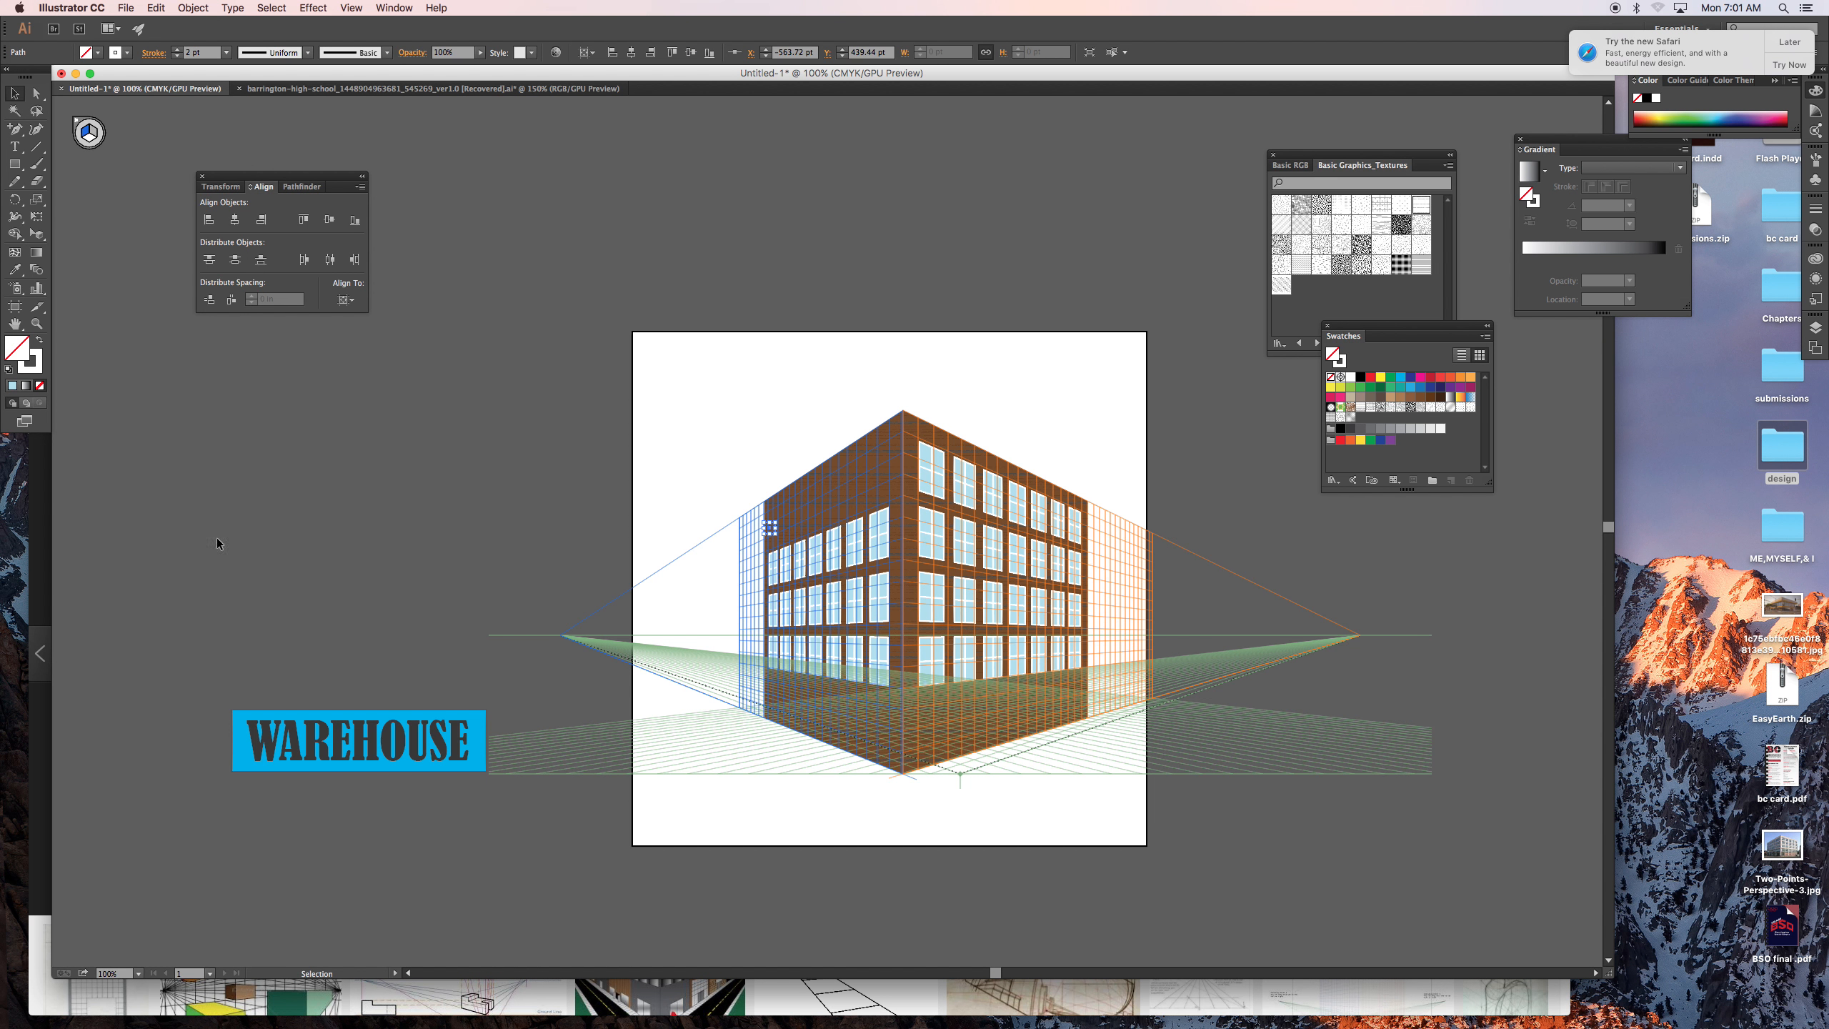
{"action": "left_click", "coordinate": [347, 750]}
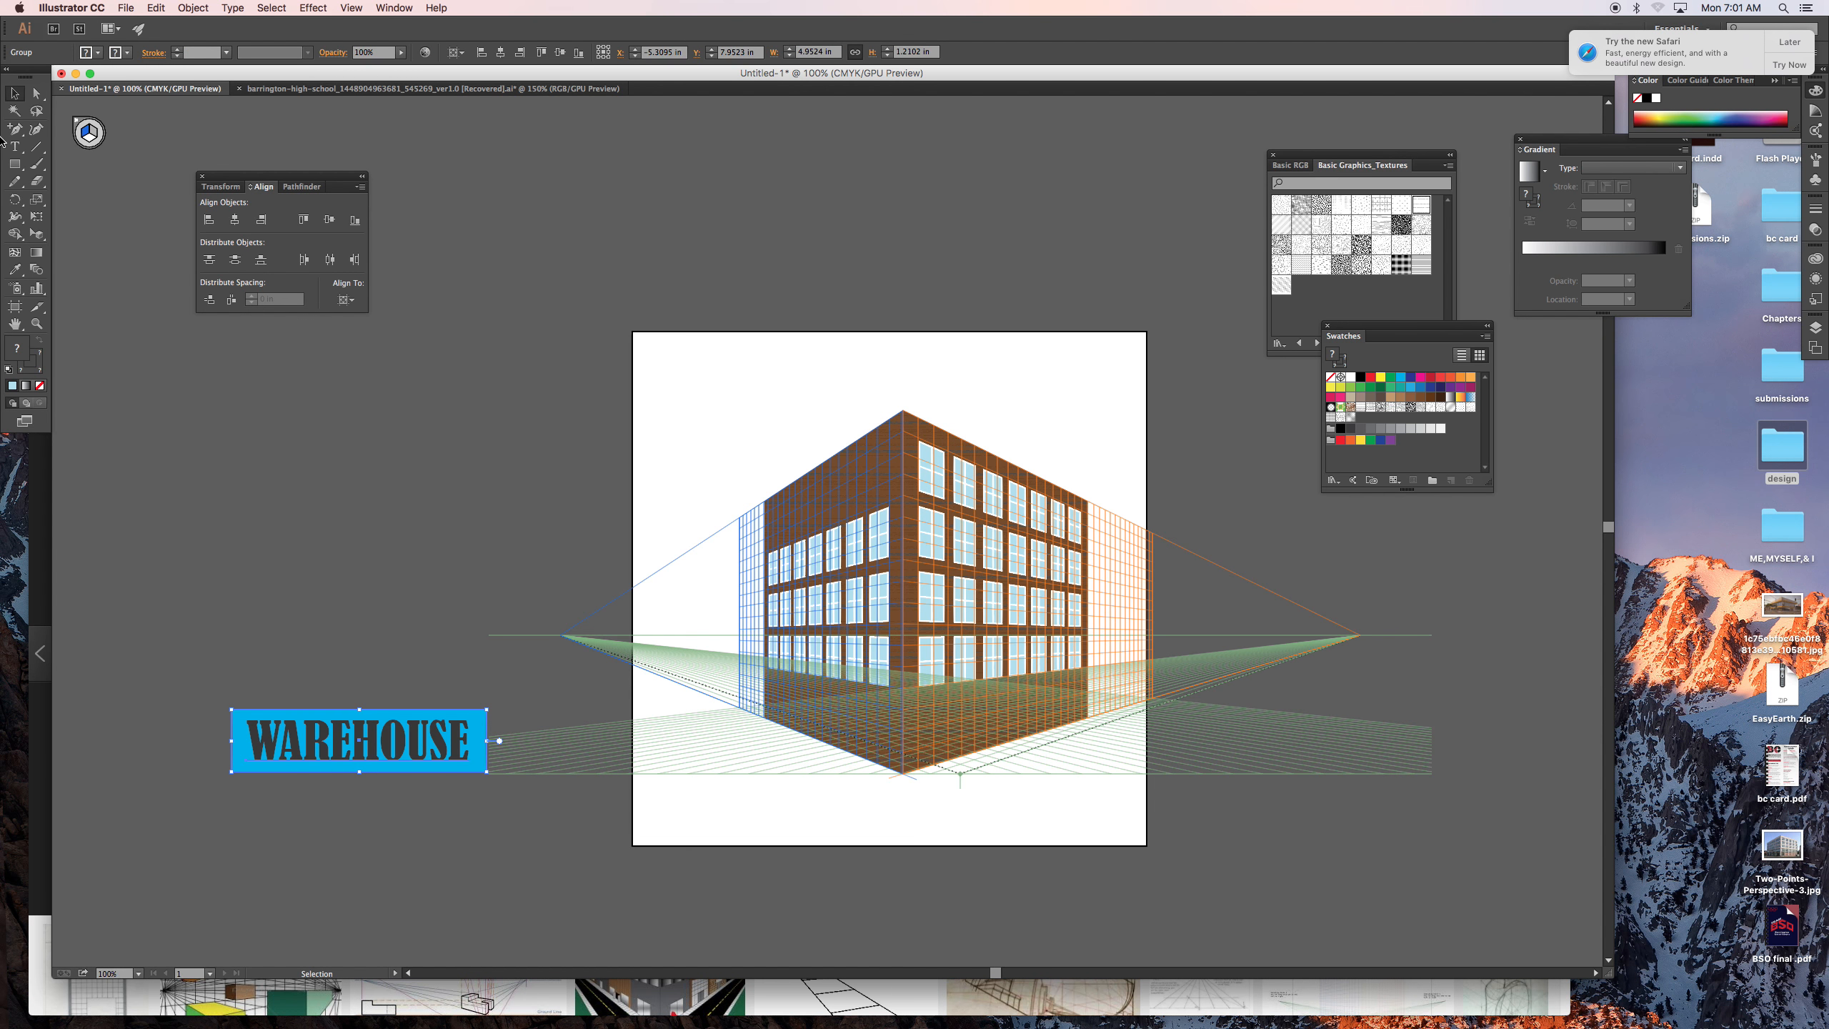
{"action": "left_click", "coordinate": [37, 235]}
{"action": "left_click_drag", "start_coordinate": [377, 736], "coordinate": [824, 498]}
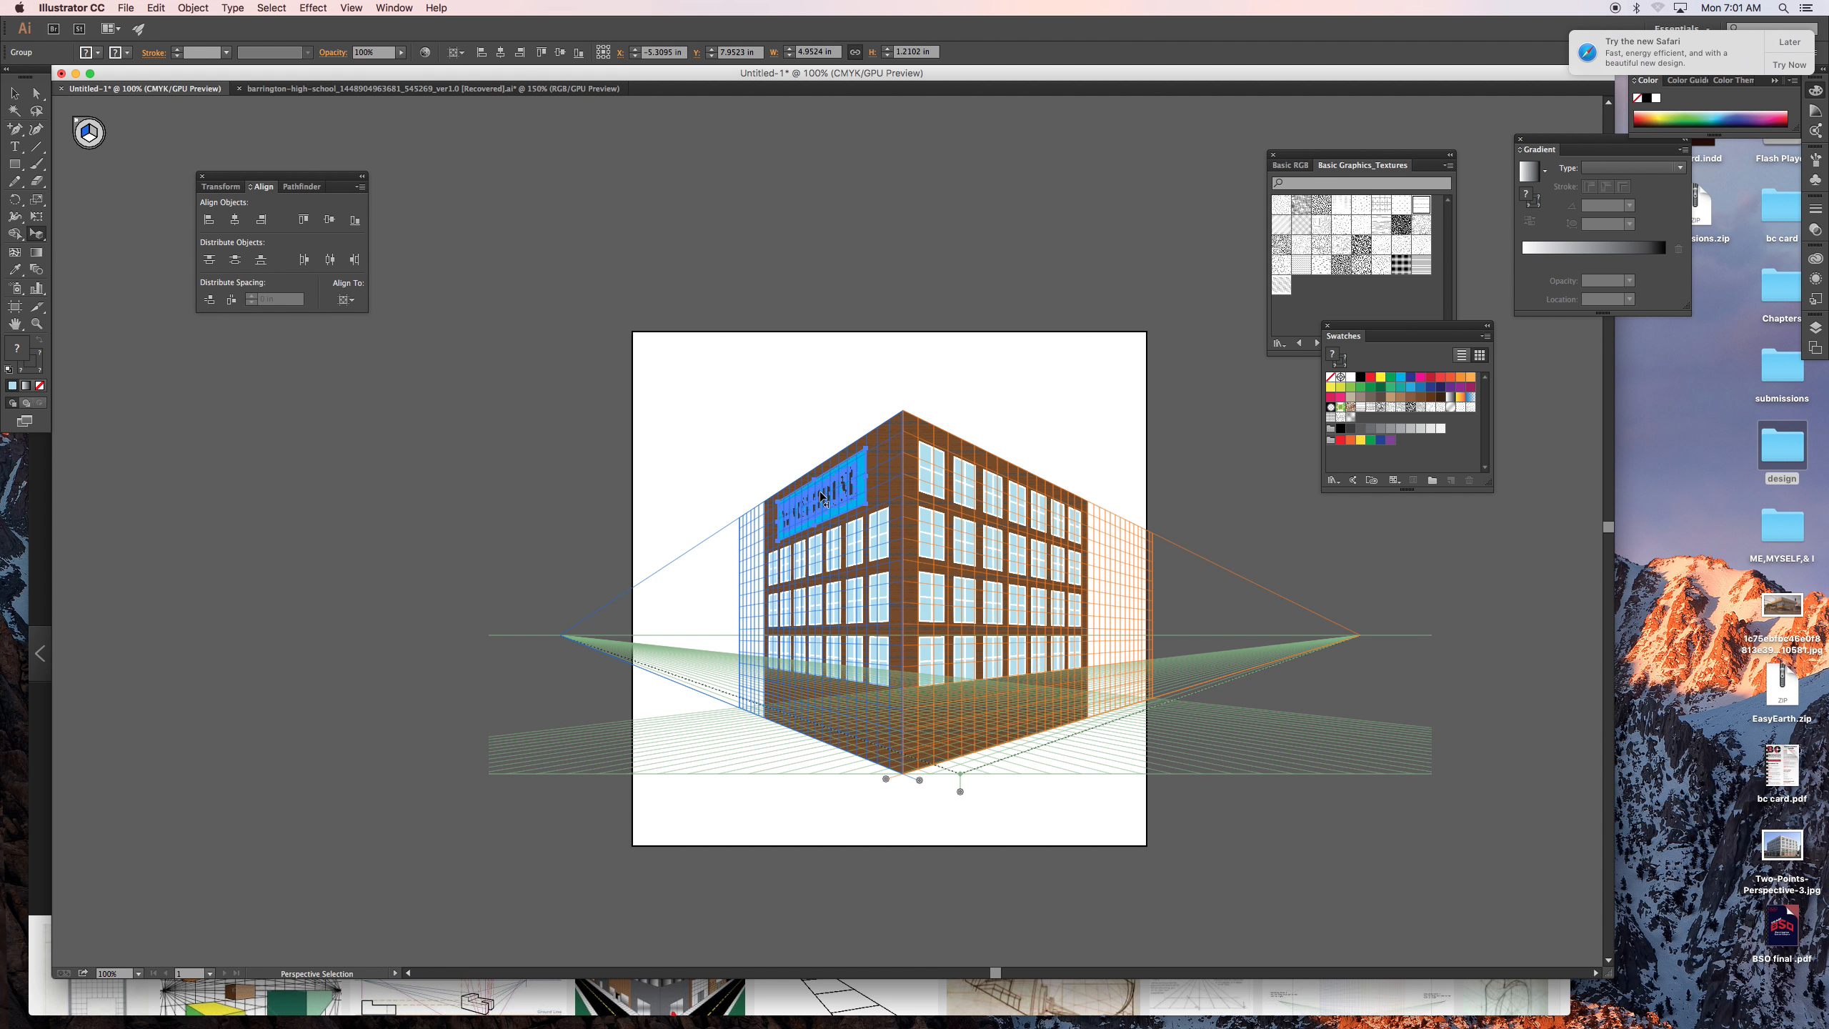
{"action": "left_click", "coordinate": [465, 383]}
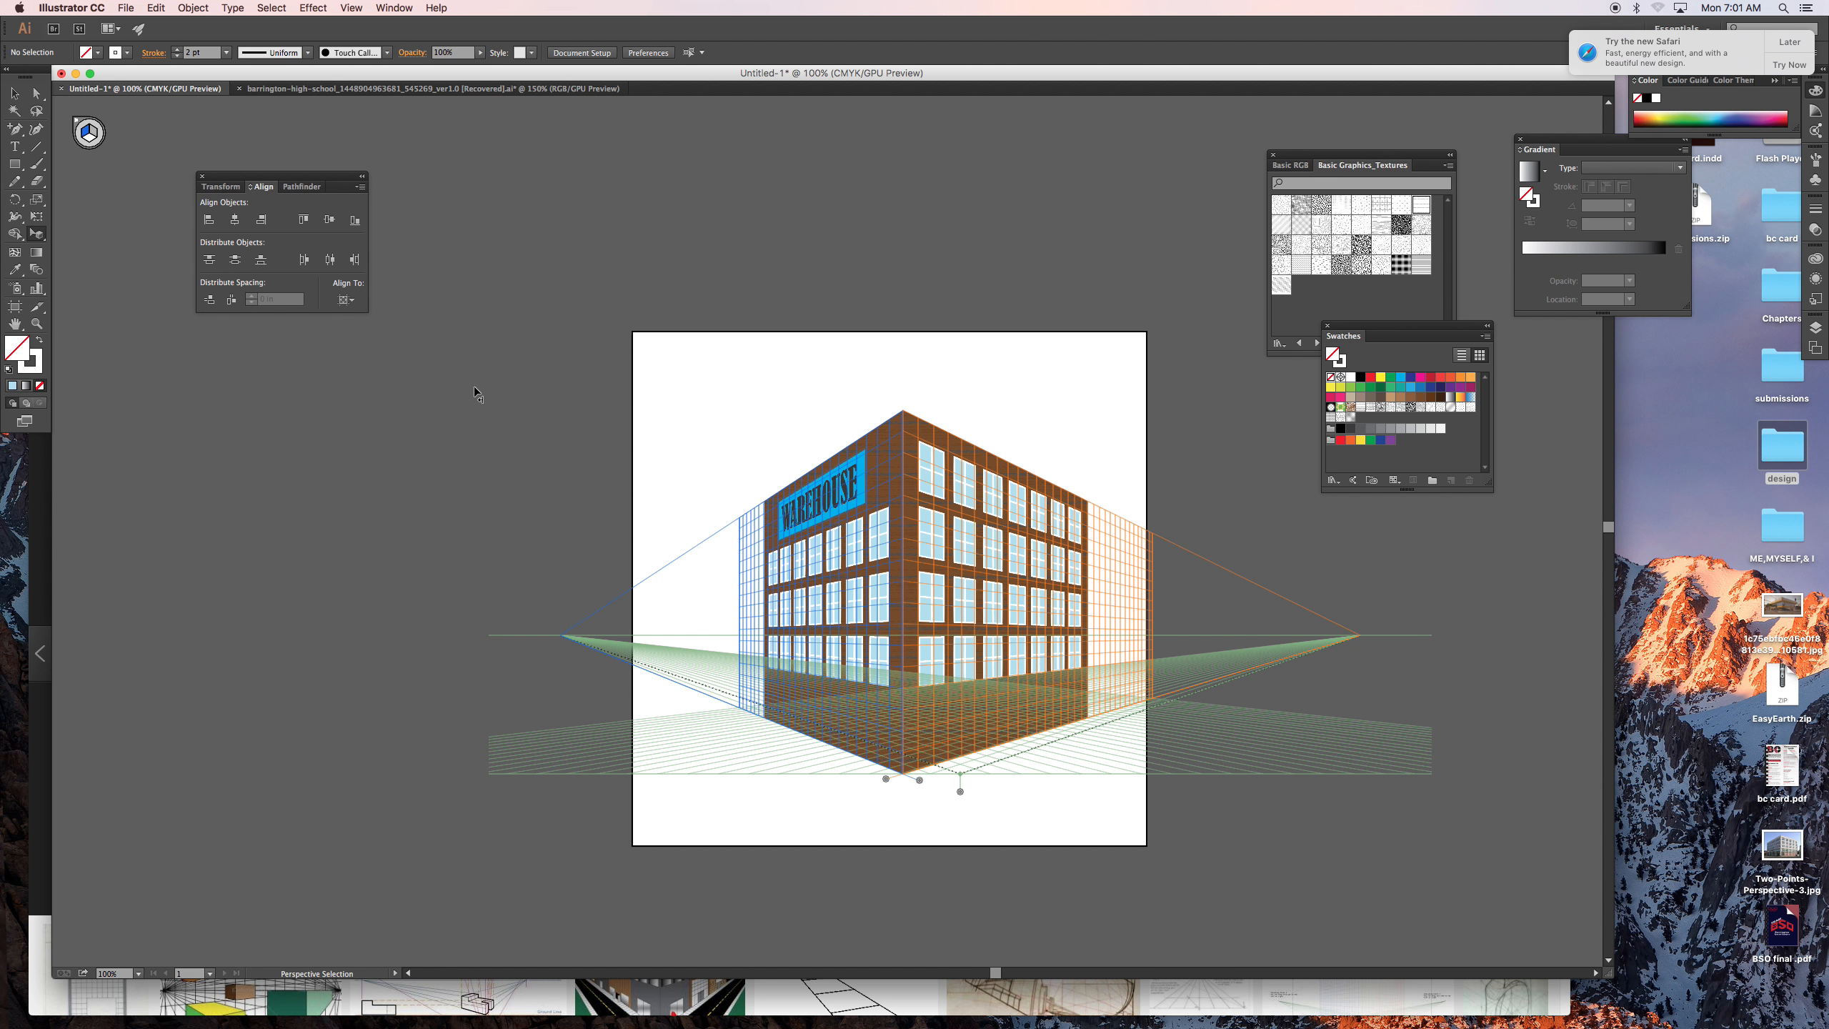
{"action": "key", "text": "super+shift+i"}
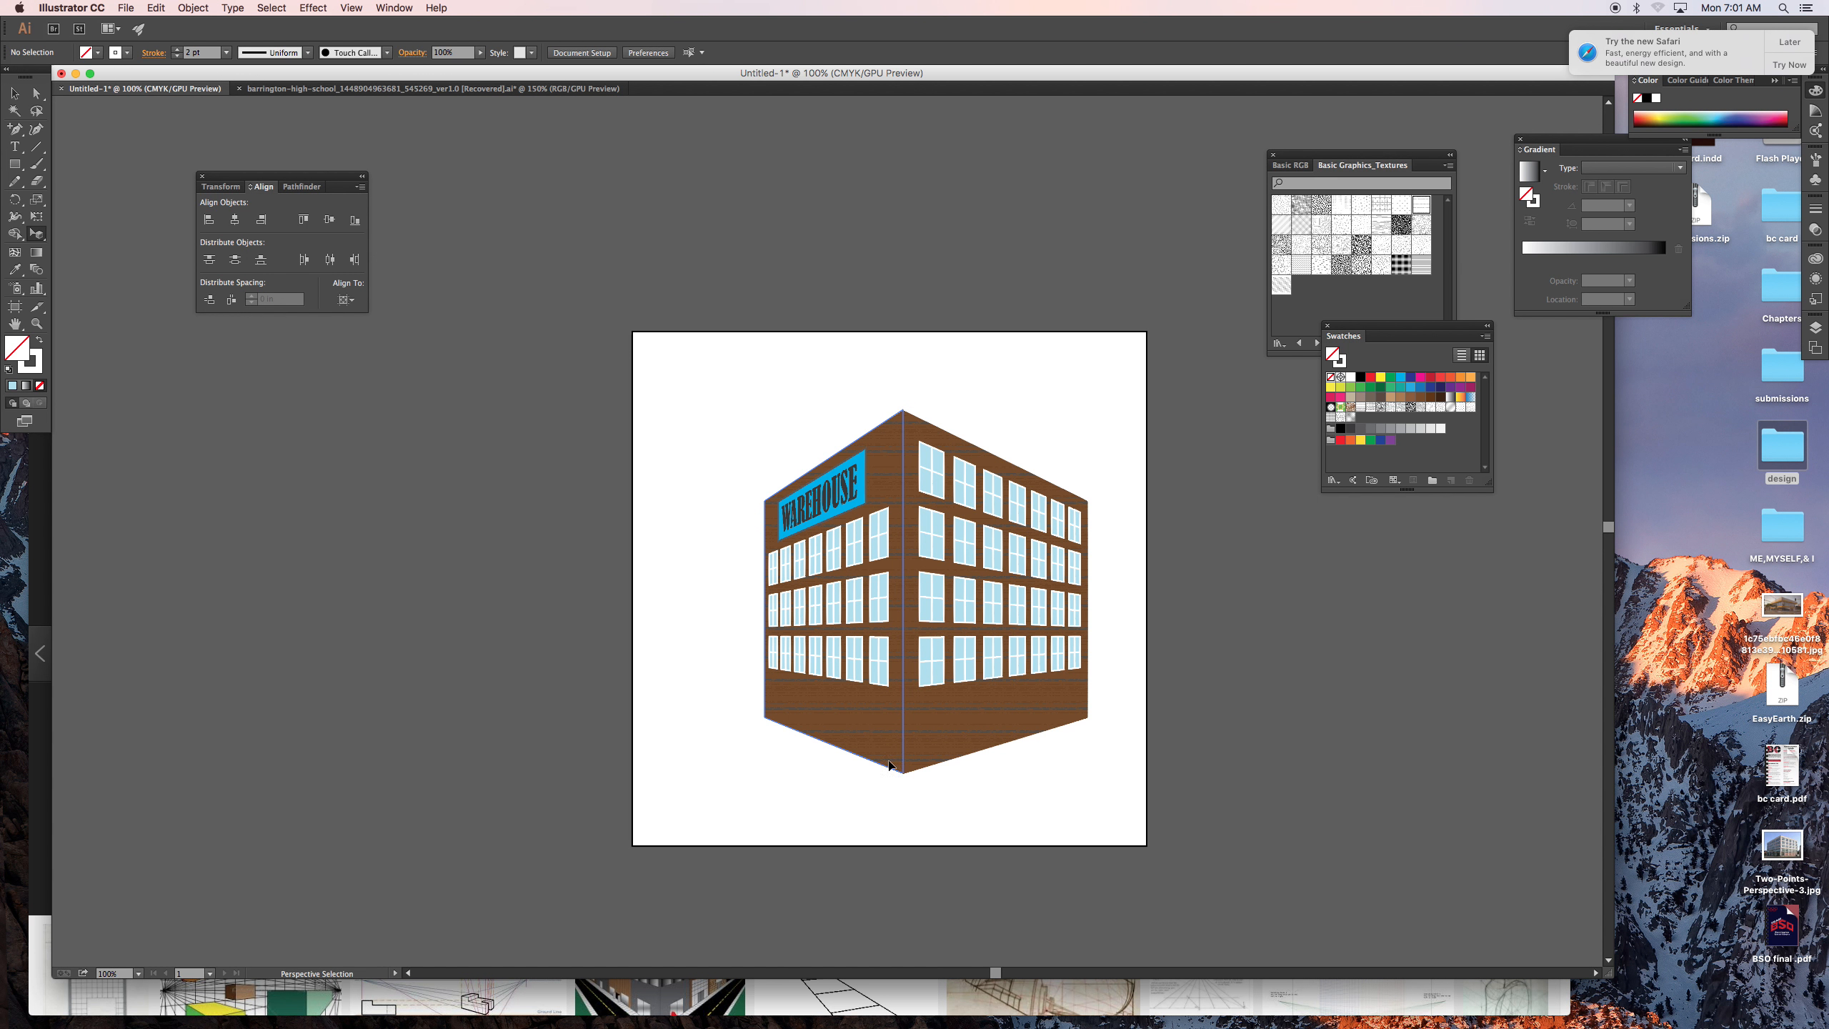
- Replace the brick fill of the left wall shape with a solid dark brown swatch
{"action": "left_click", "coordinate": [883, 735]}
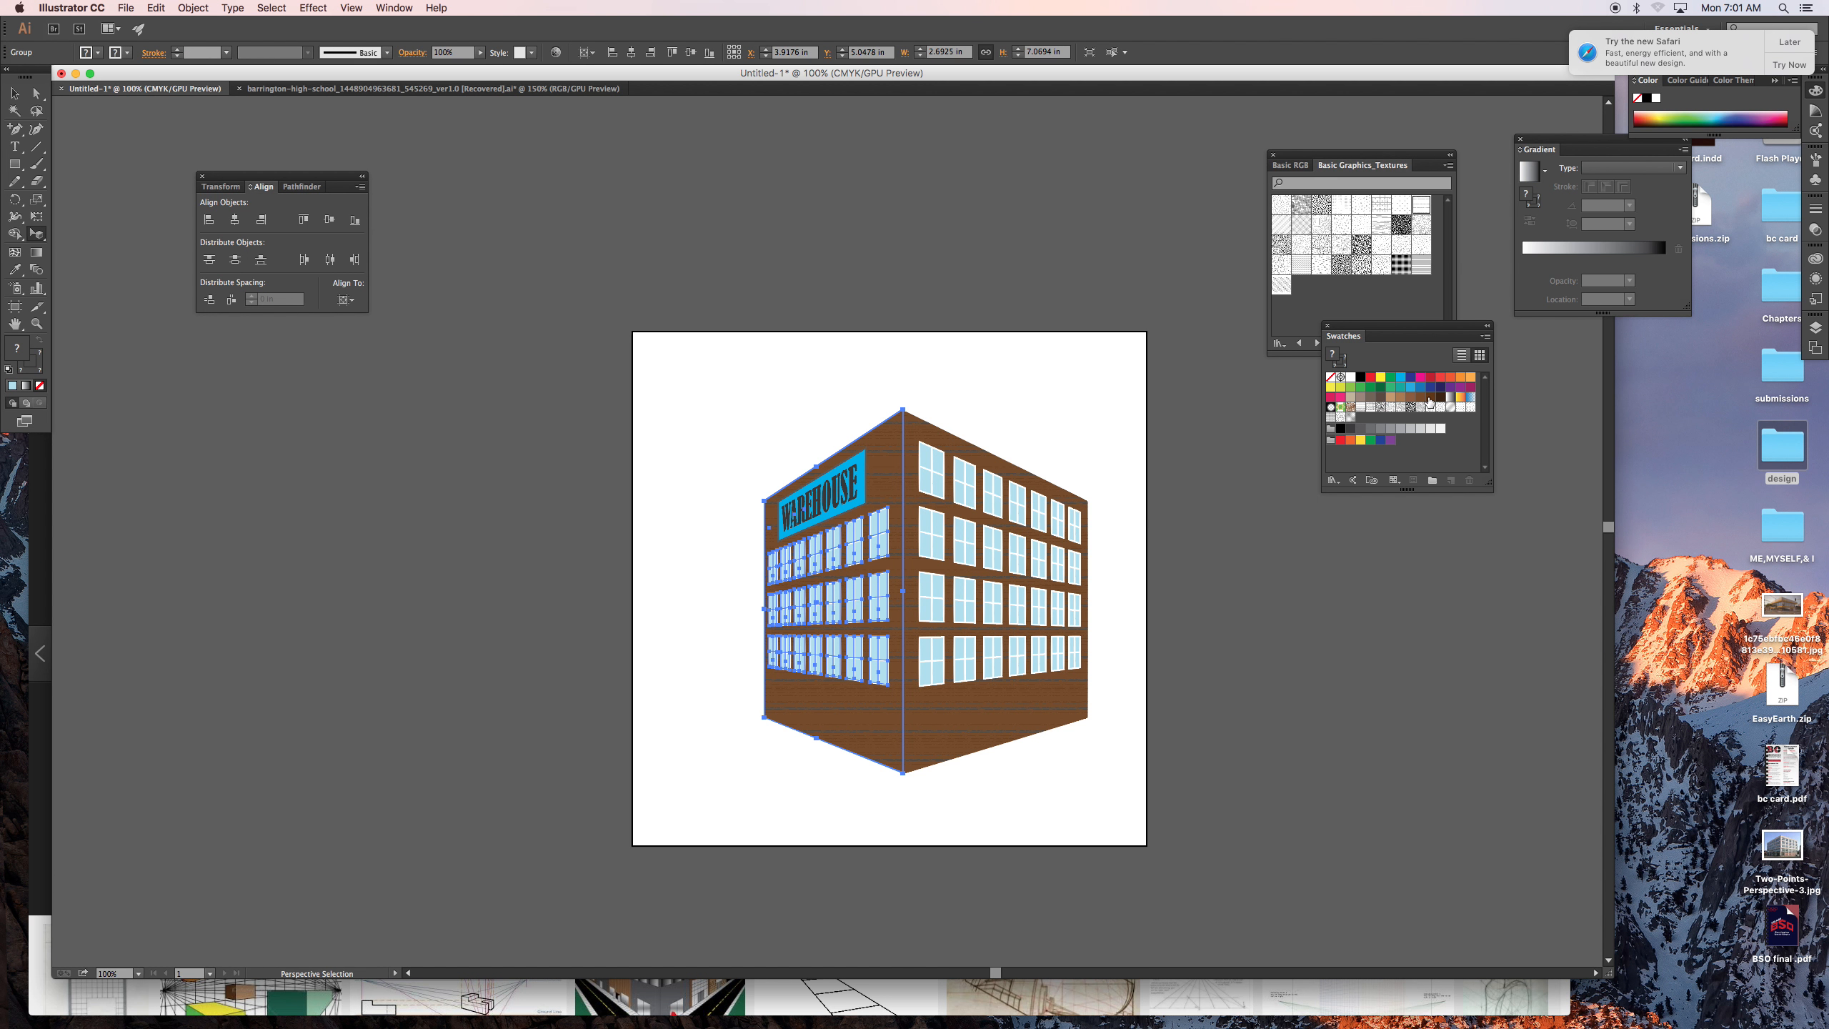
{"action": "key", "text": "a"}
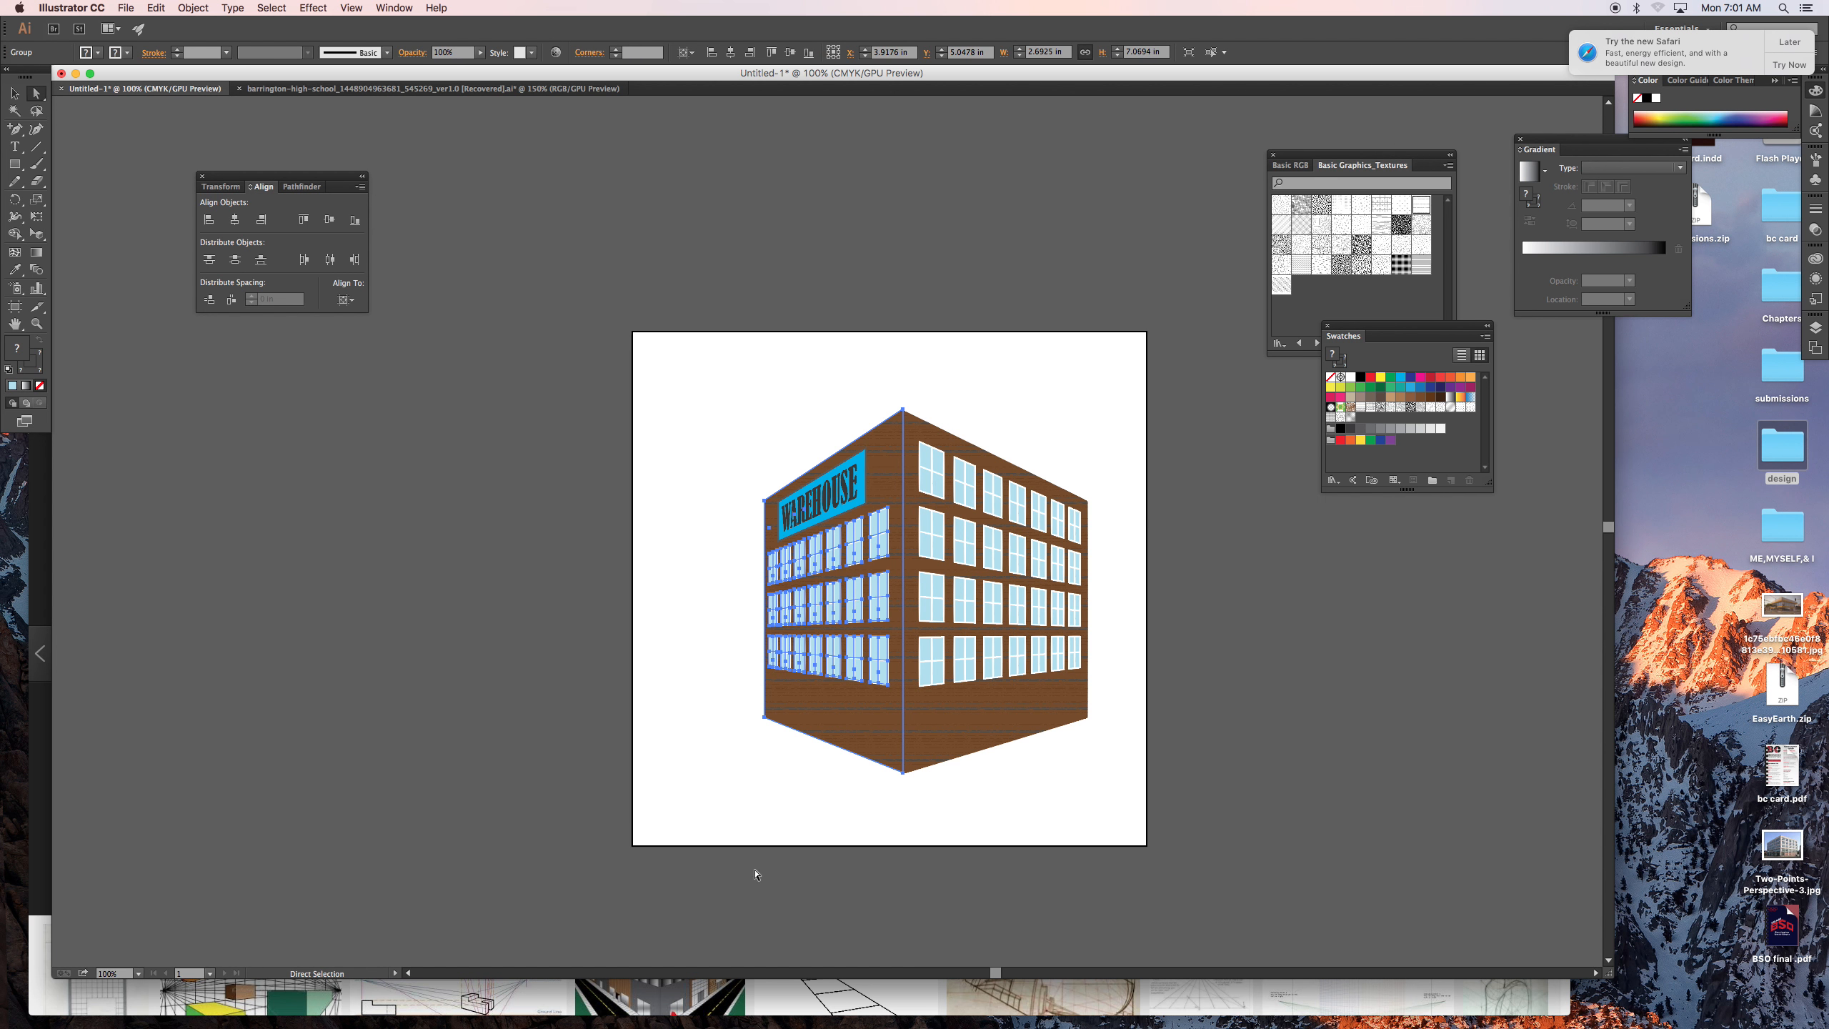
{"action": "left_click", "coordinate": [849, 808]}
{"action": "left_click", "coordinate": [837, 749]}
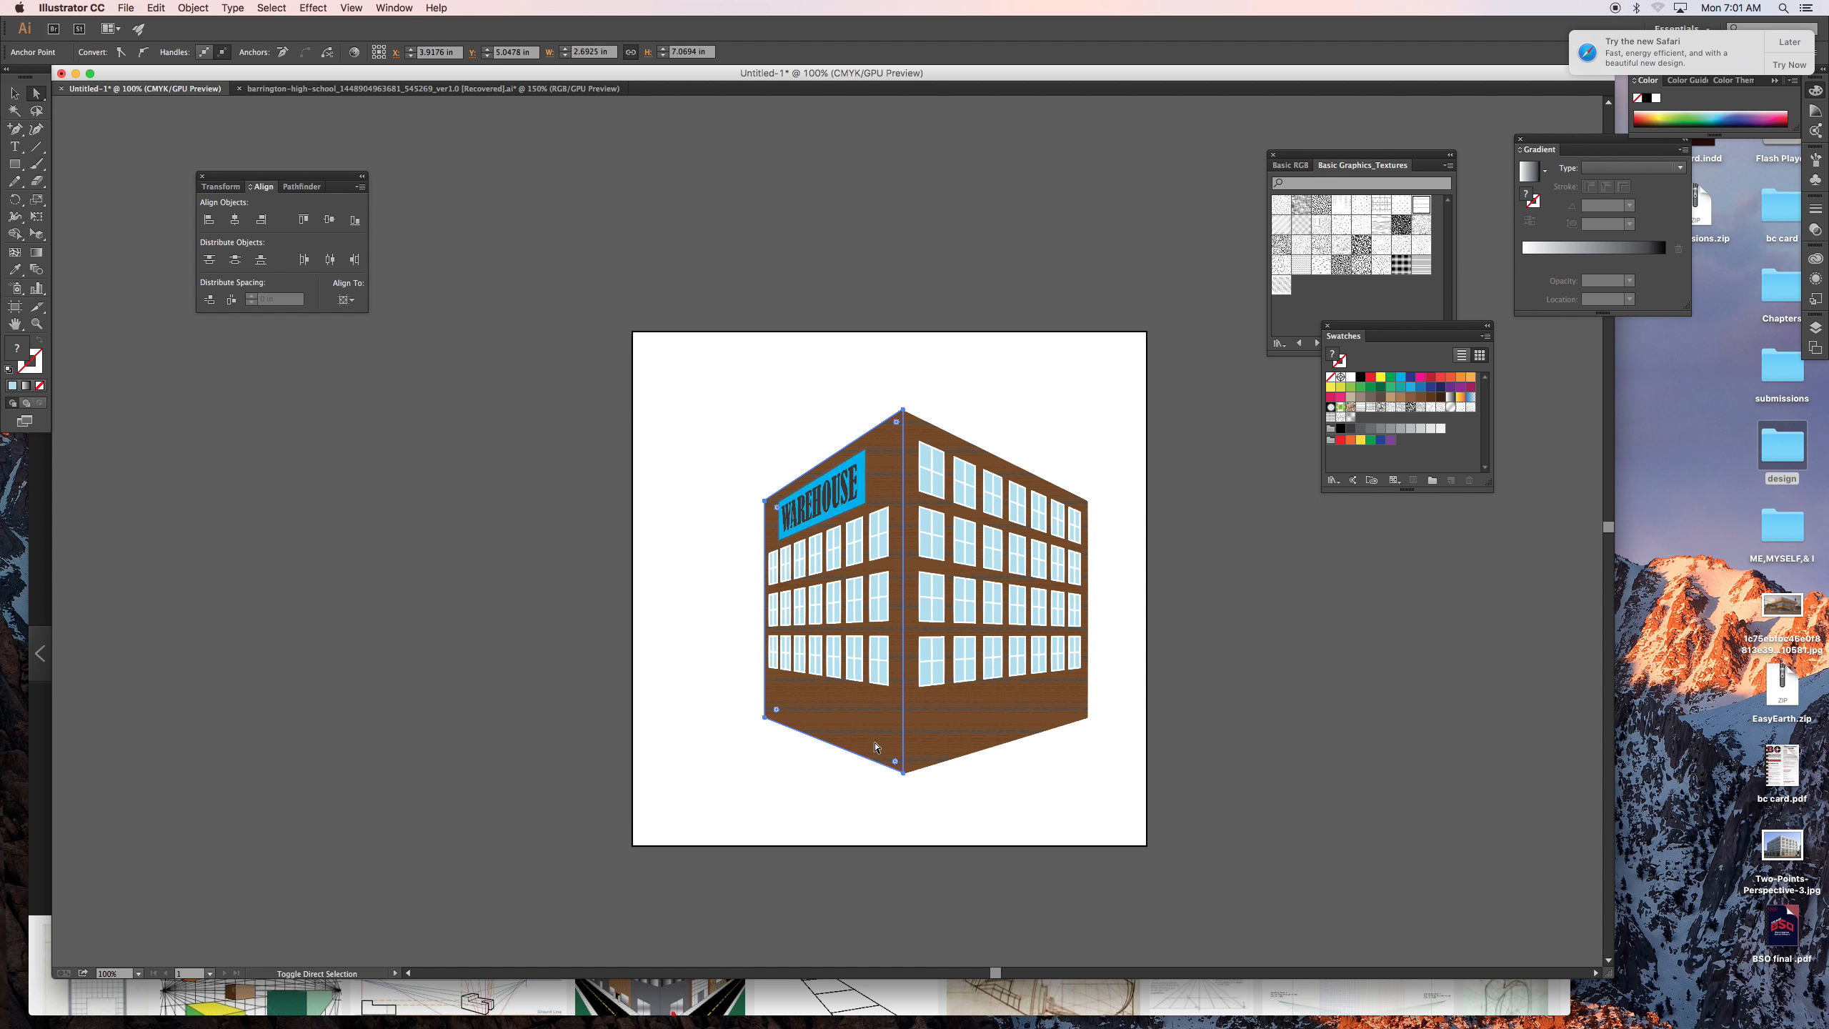
{"action": "left_click", "coordinate": [1430, 401]}
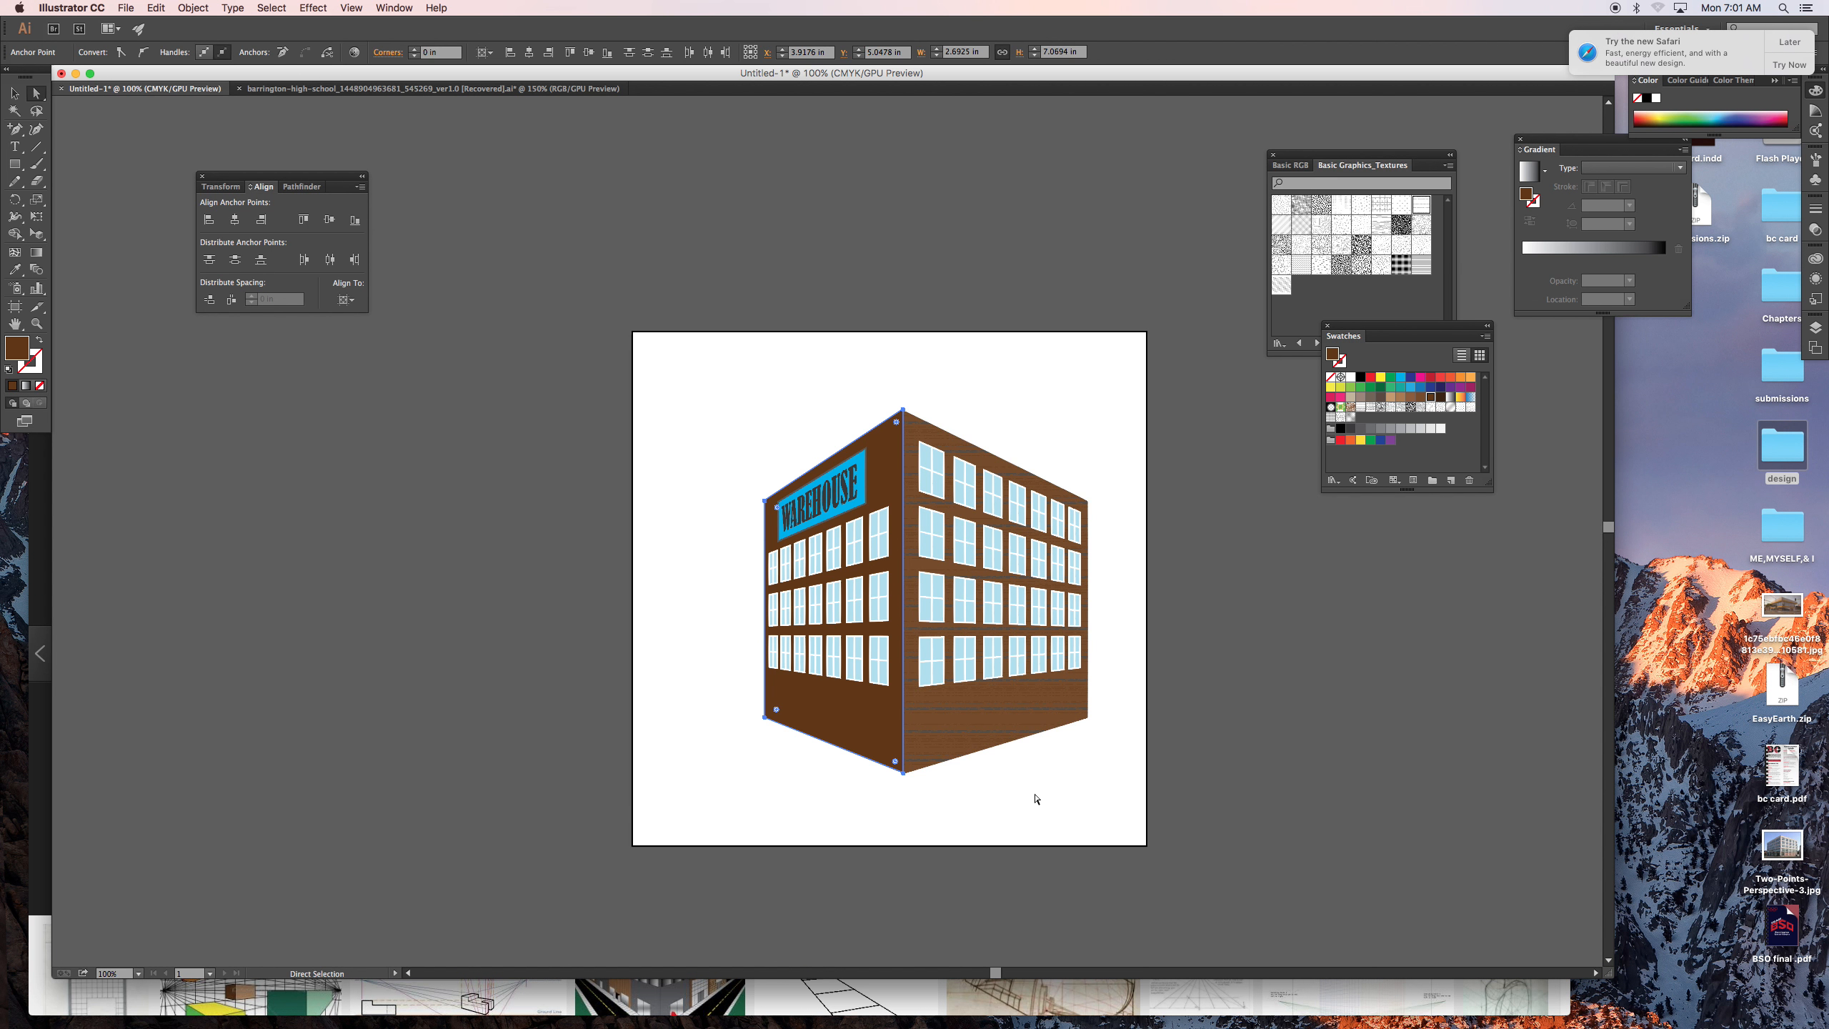
- Fill the right wall shape with a slightly lighter solid brown swatch and deselect it
{"action": "left_click", "coordinate": [999, 736]}
{"action": "left_click", "coordinate": [1420, 401]}
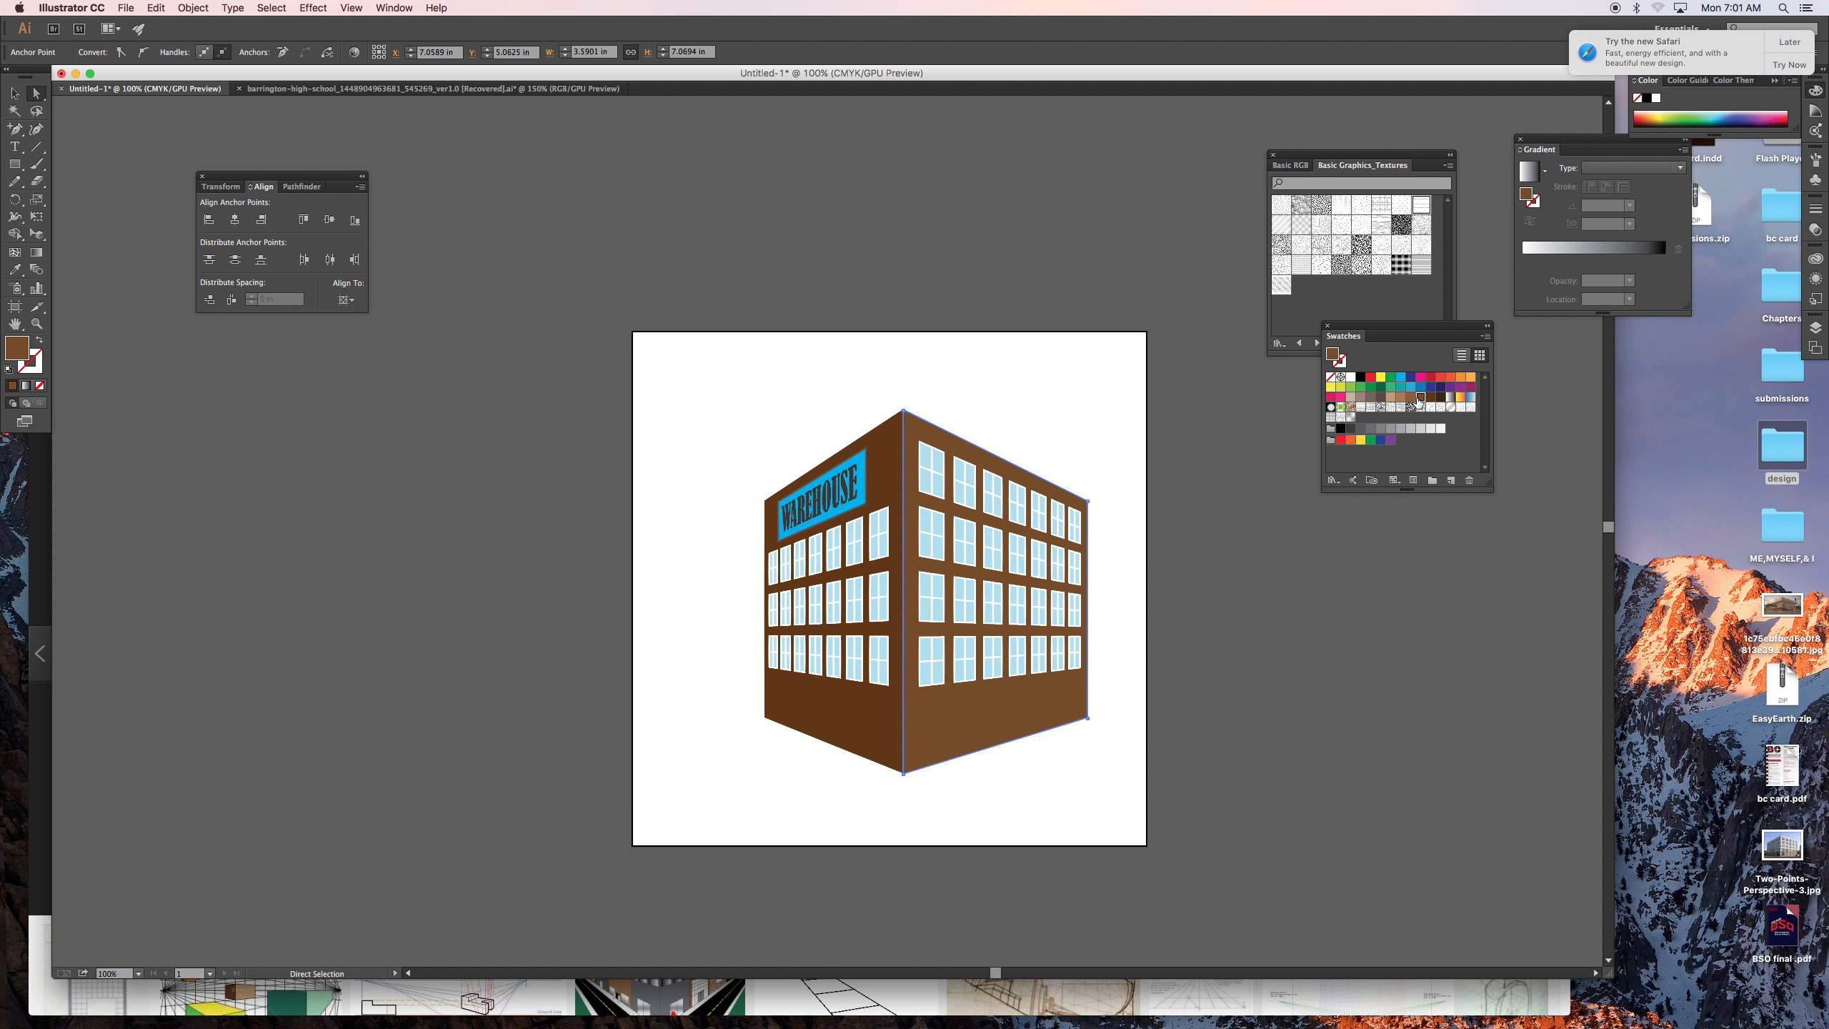
{"action": "left_click", "coordinate": [738, 451]}
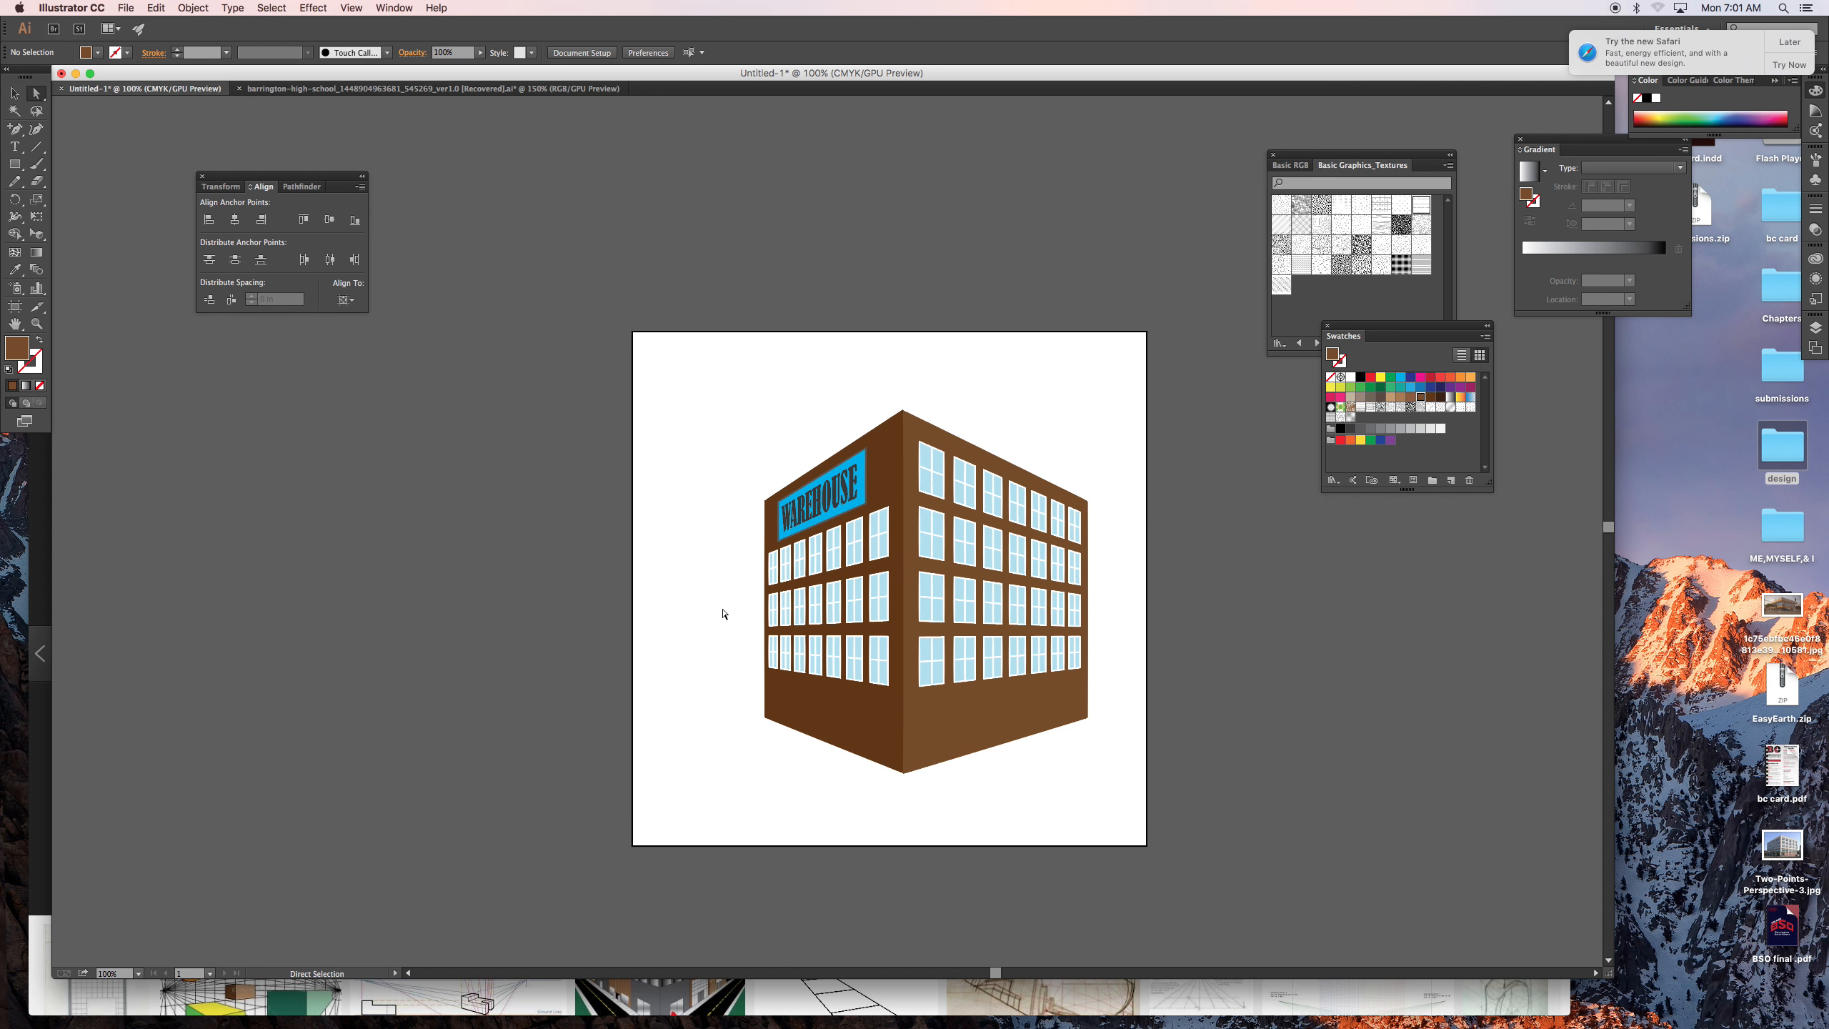